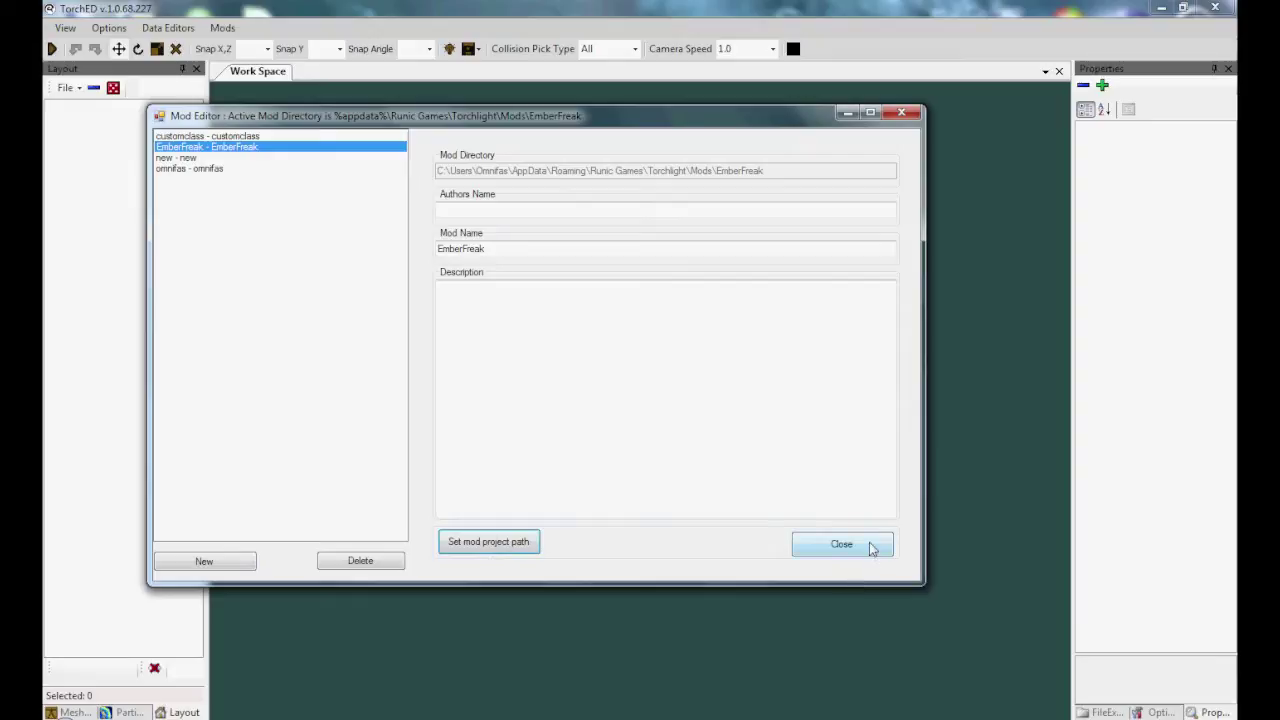
Open the Units data editor and maximize its window.
{"action": "left_click", "coordinate": [193, 30]}
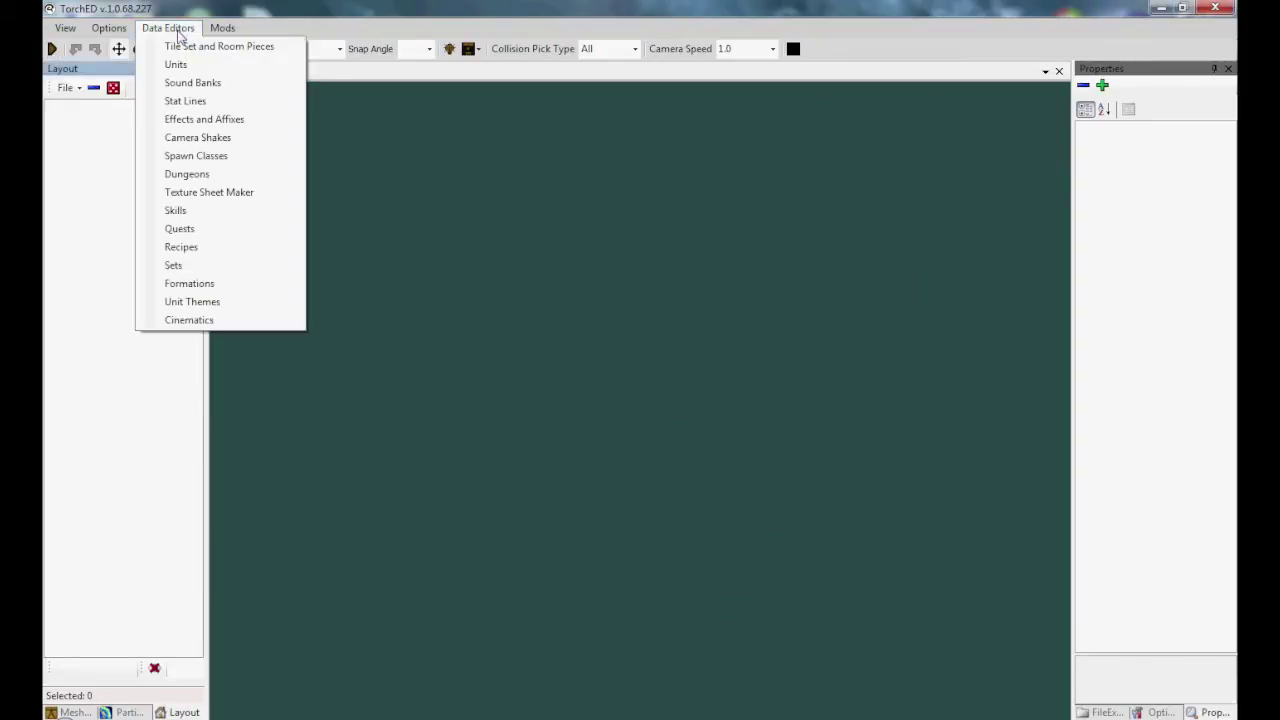
{"action": "left_click", "coordinate": [194, 66]}
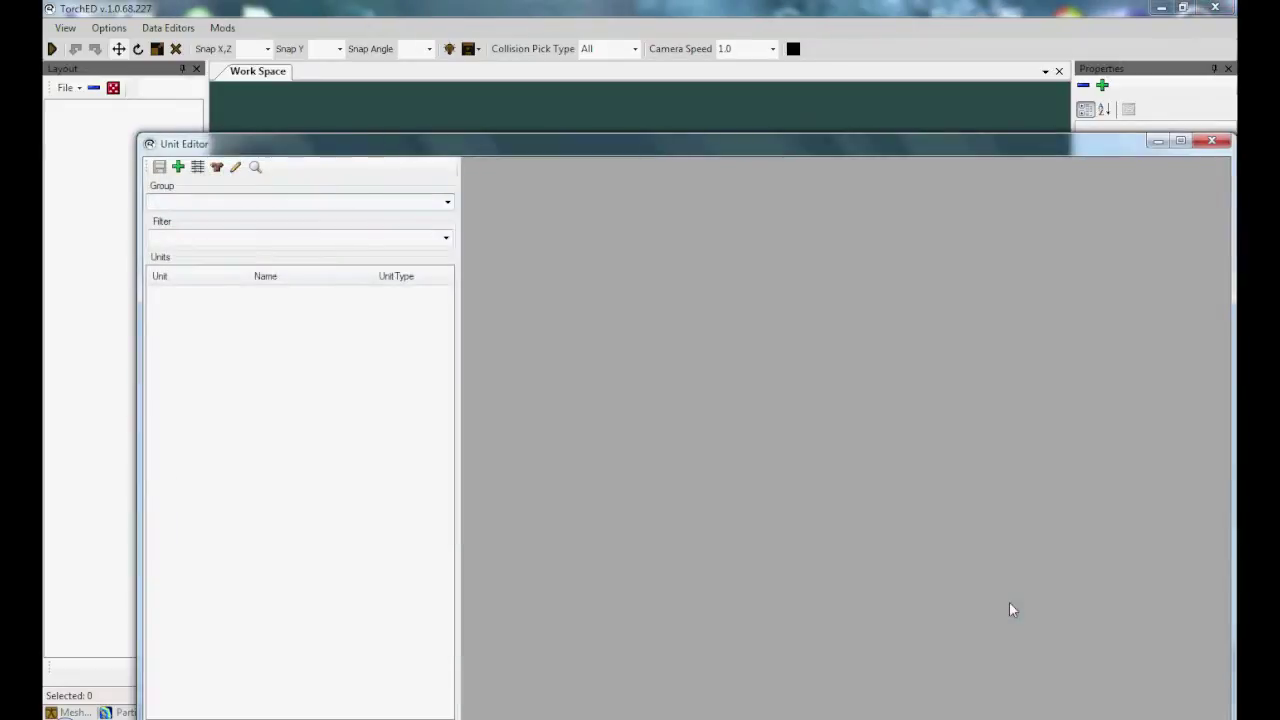
{"action": "double_click", "coordinate": [847, 148]}
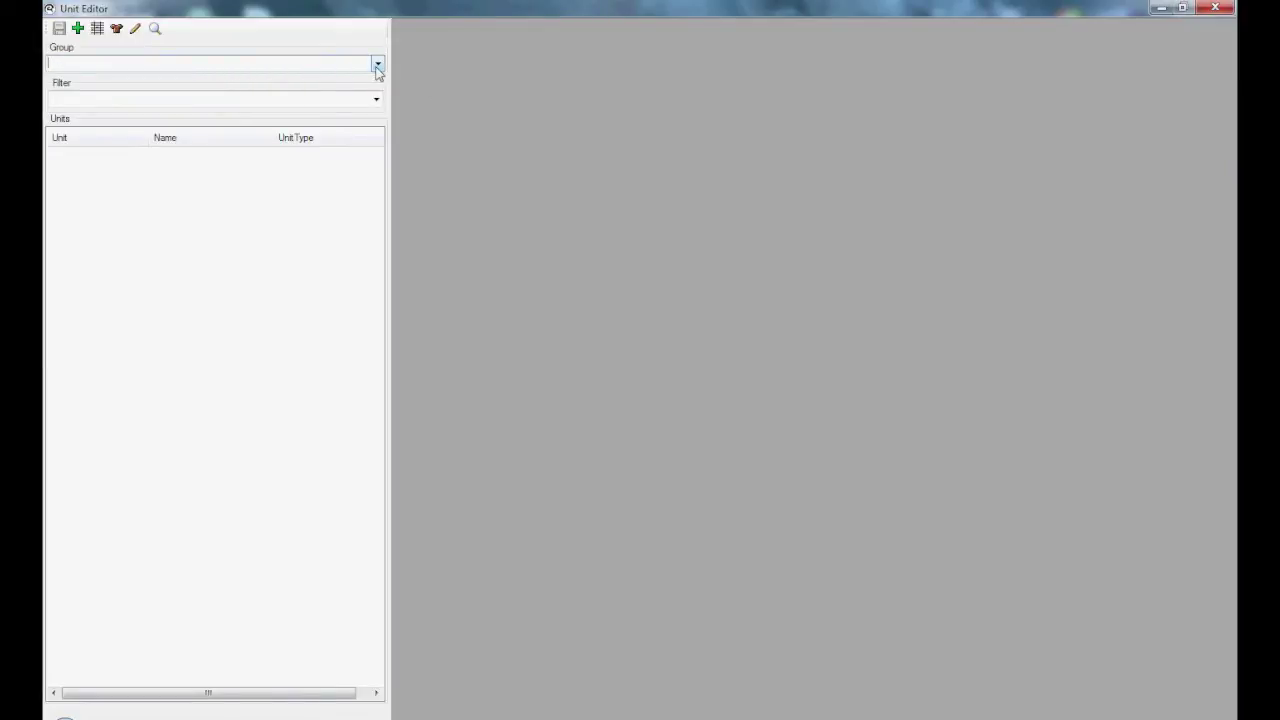
List the units of the PLAYERS group, filtered to the PLAYER unit type.
{"action": "left_click", "coordinate": [378, 64]}
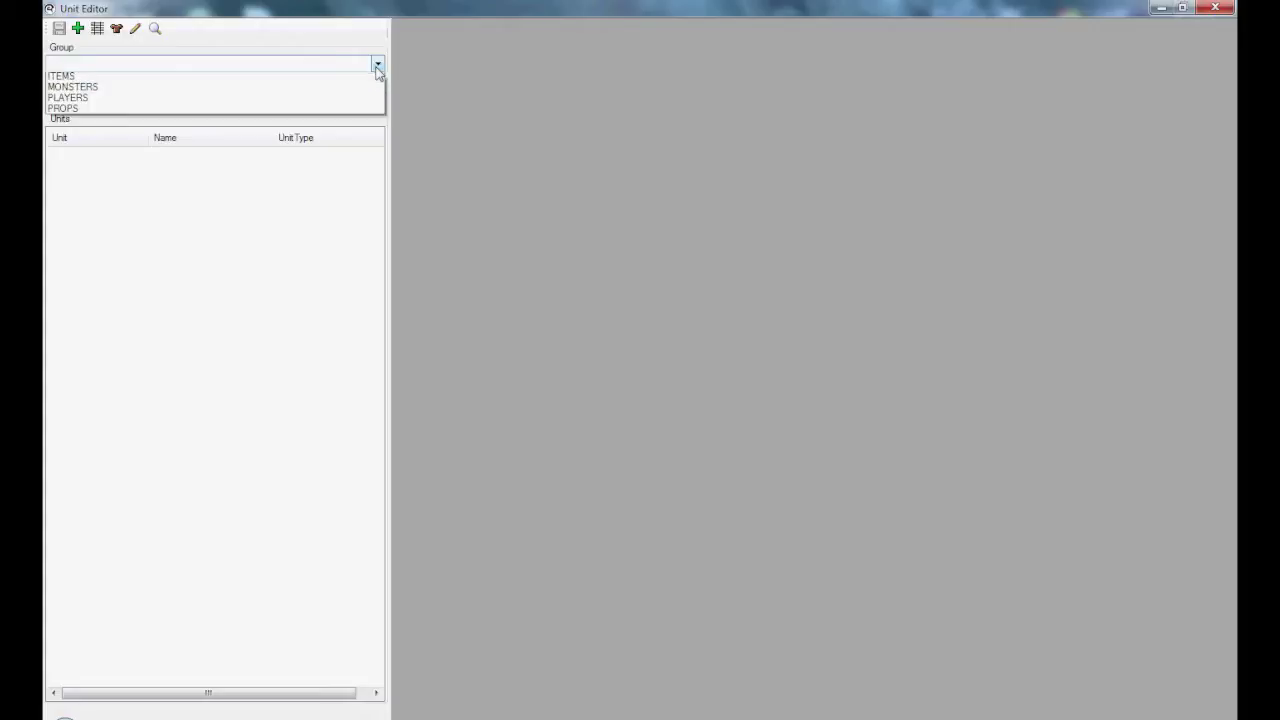
{"action": "left_click", "coordinate": [130, 98]}
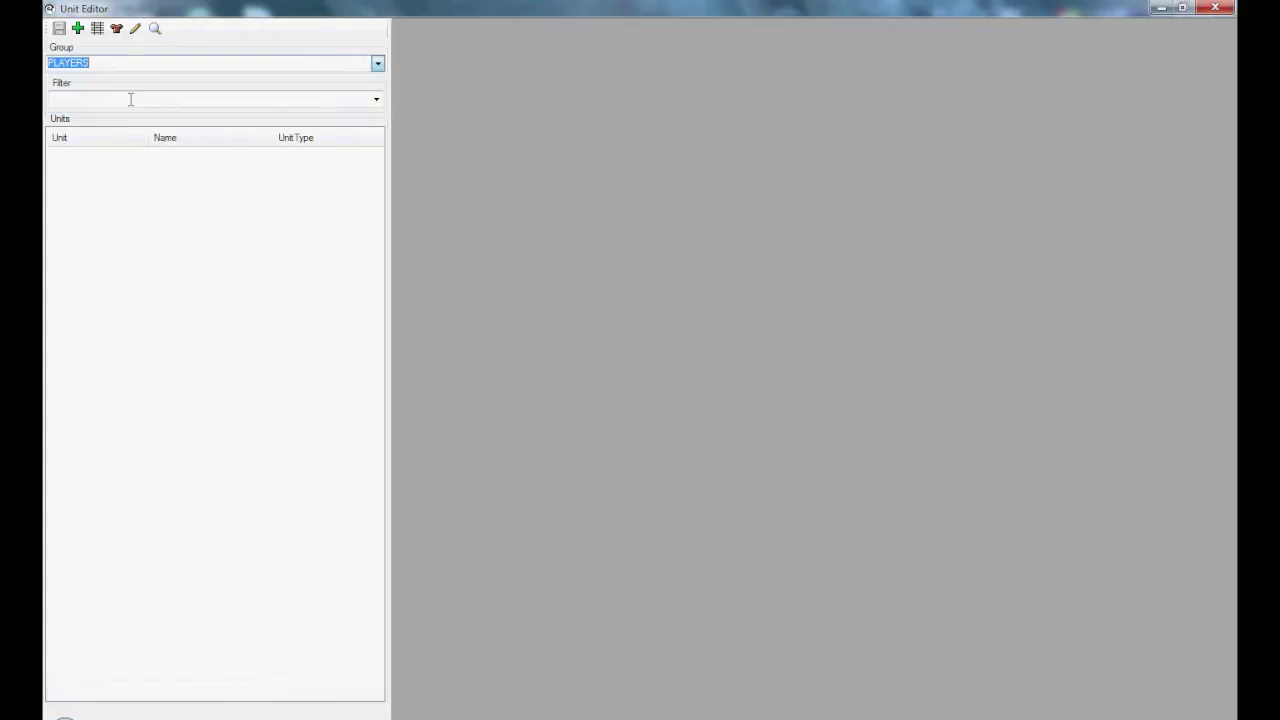
{"action": "left_click", "coordinate": [373, 103]}
{"action": "left_click", "coordinate": [375, 102]}
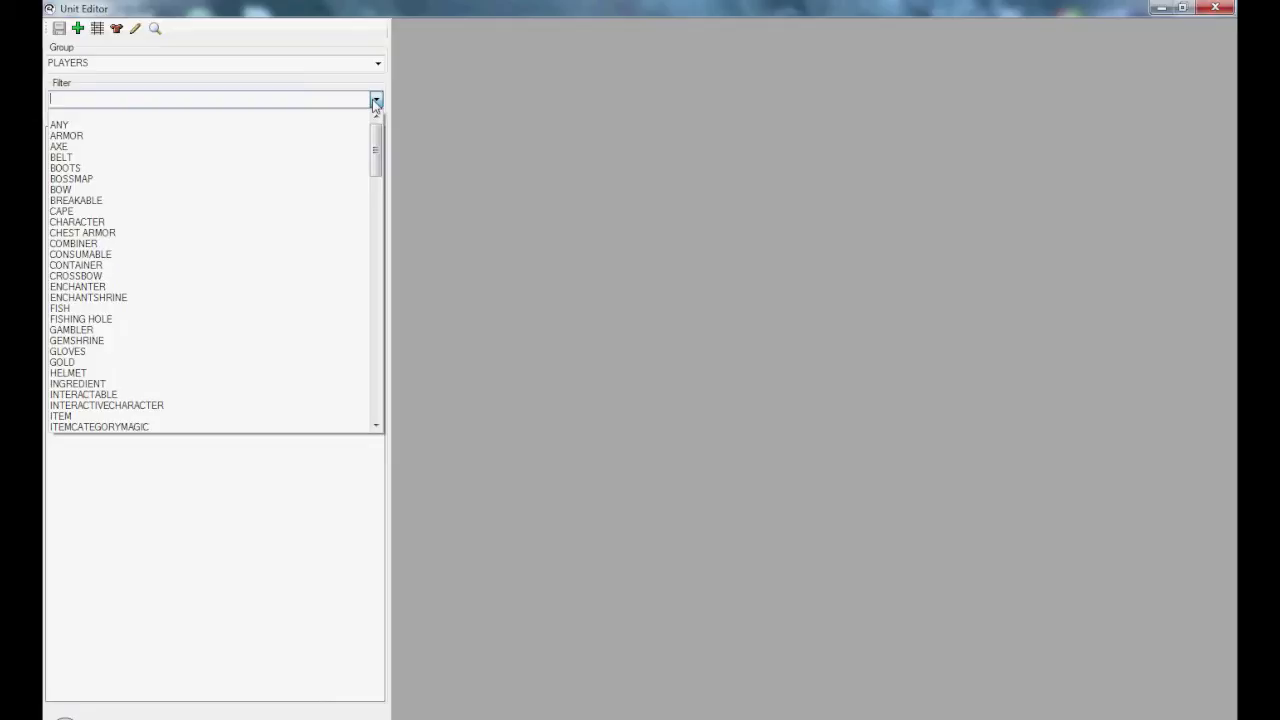
{"action": "left_click_drag", "start_coordinate": [374, 155], "coordinate": [368, 290]}
{"action": "left_click", "coordinate": [118, 254]}
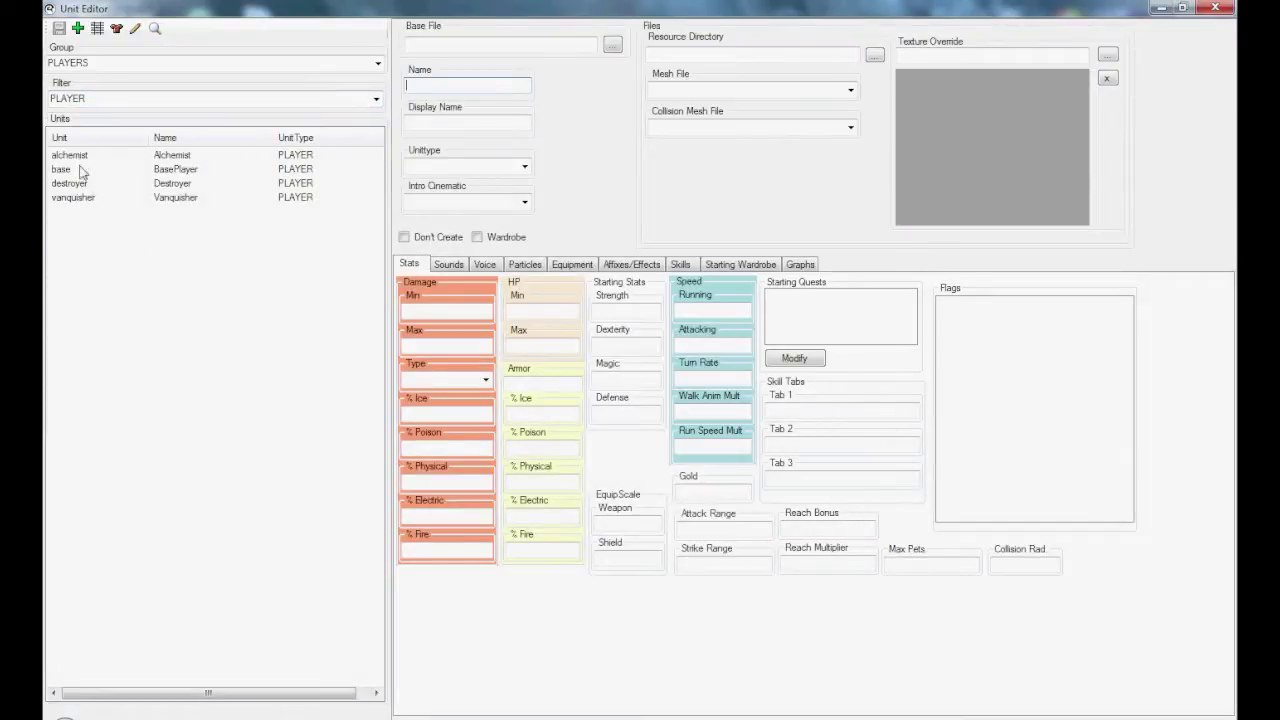
Clone the alchemist unit as file emberfreak, changing the last part of its folder path to players\Emberfreak.
{"action": "left_click", "coordinate": [85, 157]}
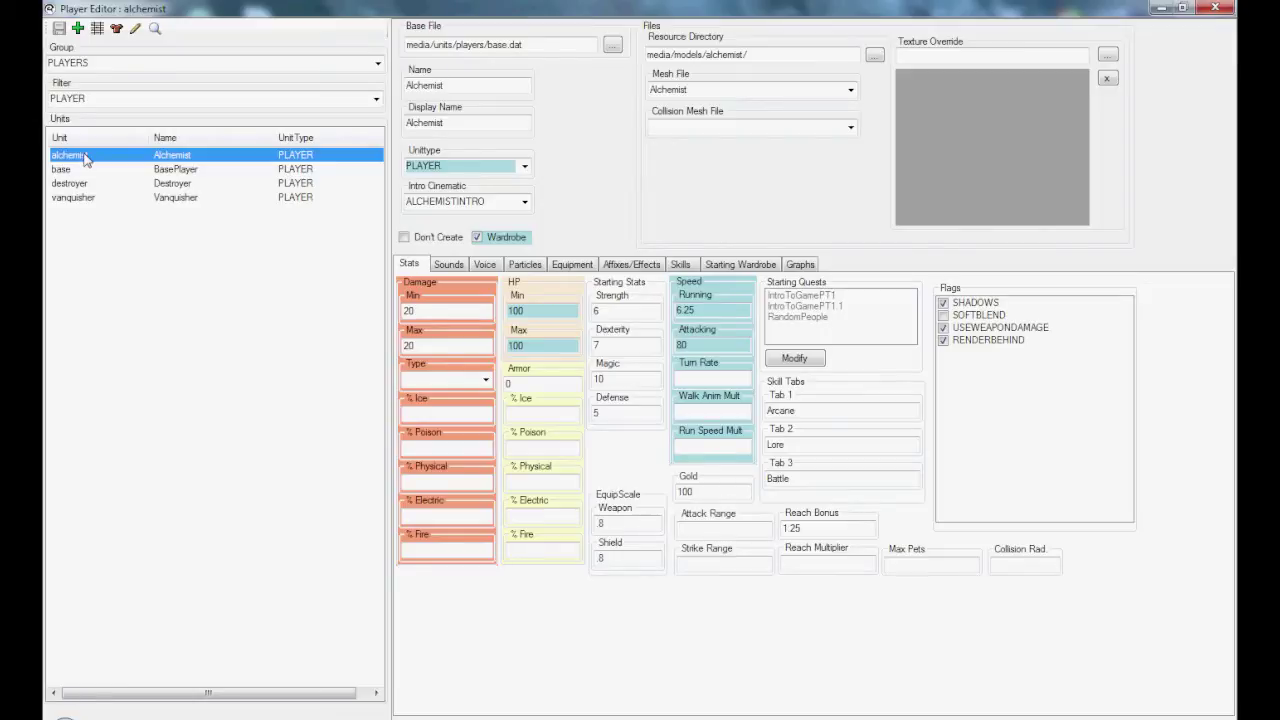
{"action": "right_click", "coordinate": [85, 157]}
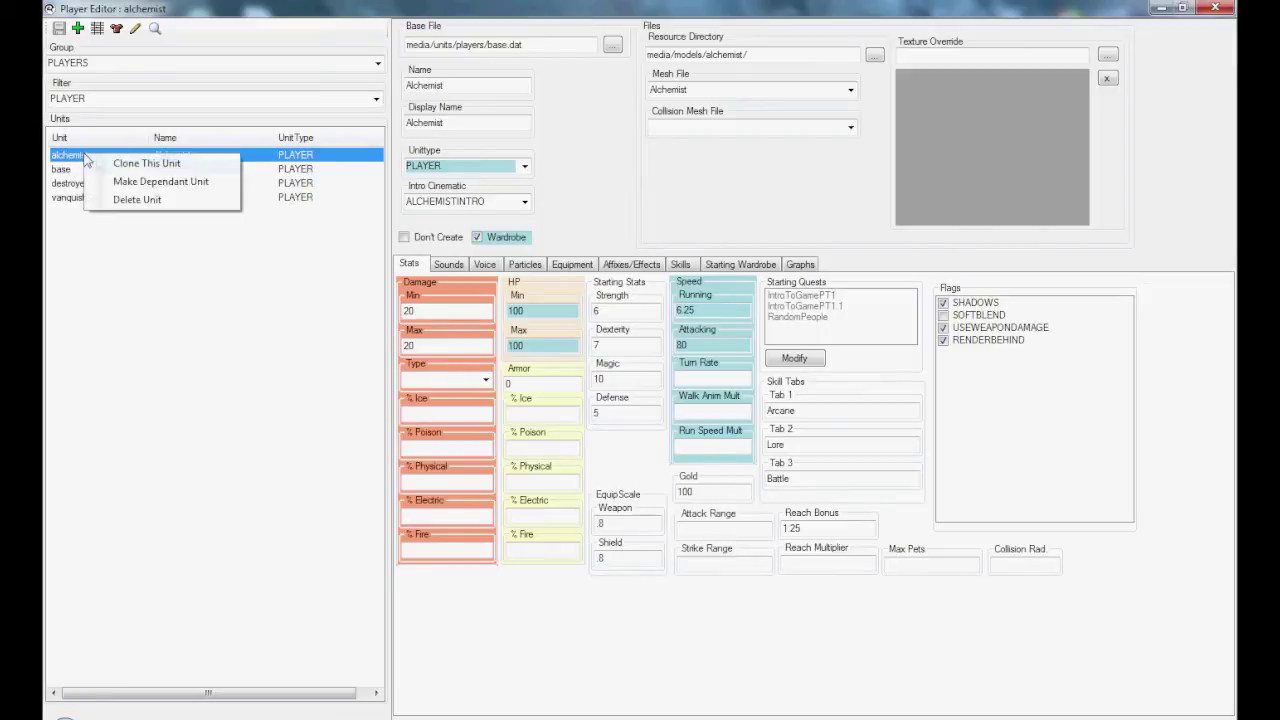
{"action": "left_click", "coordinate": [176, 166]}
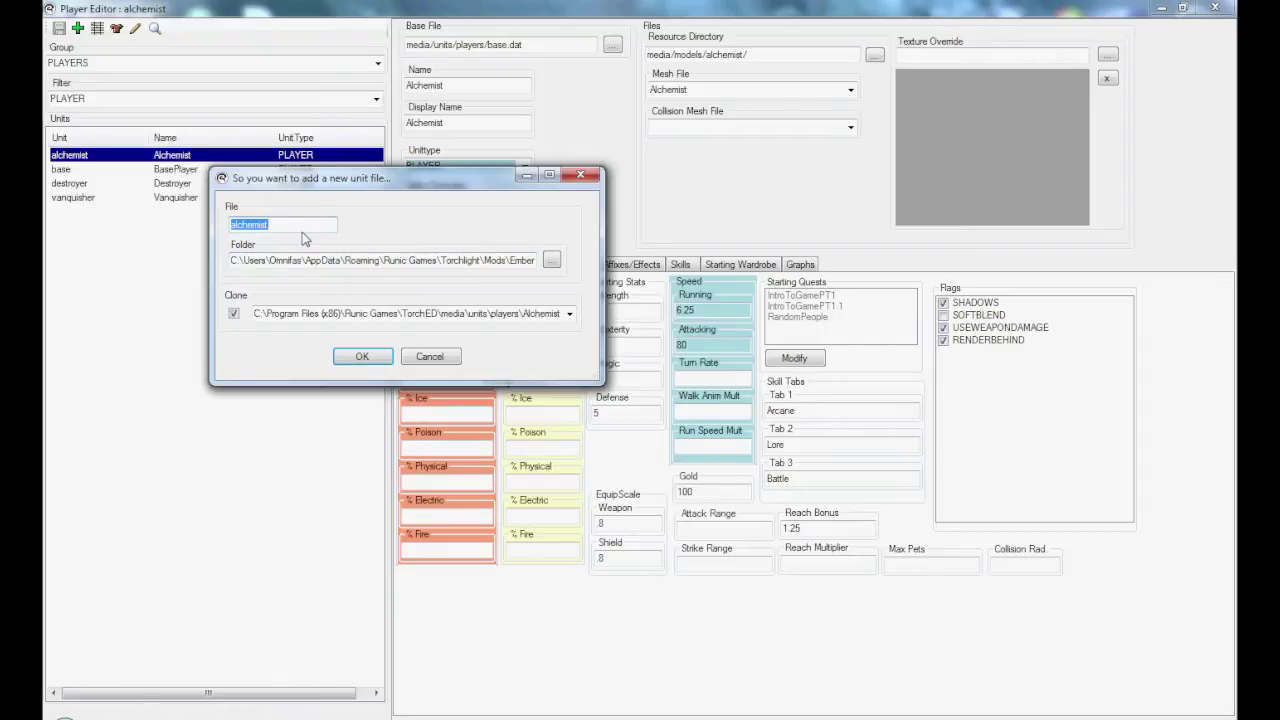
{"action": "type", "text": "emberfreak"}
{"action": "left_click_drag", "start_coordinate": [512, 259], "coordinate": [595, 262]}
{"action": "left_click", "coordinate": [505, 262]}
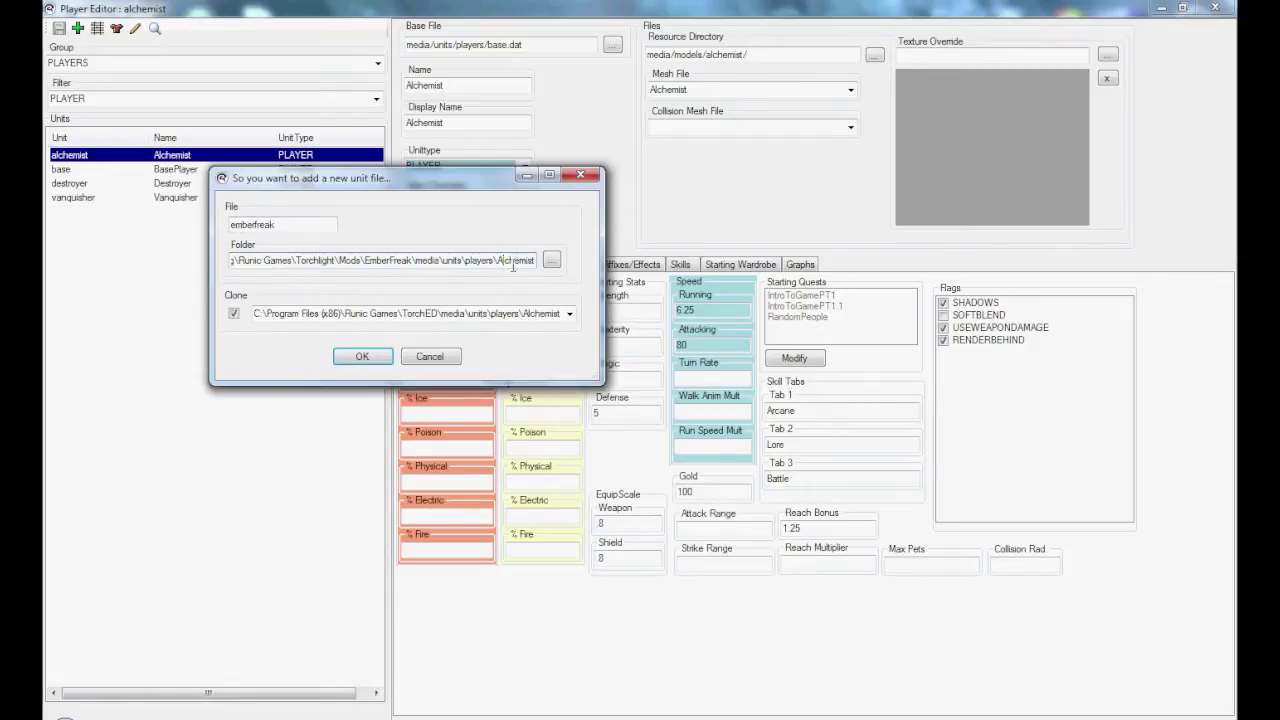
{"action": "double_click", "coordinate": [502, 261]}
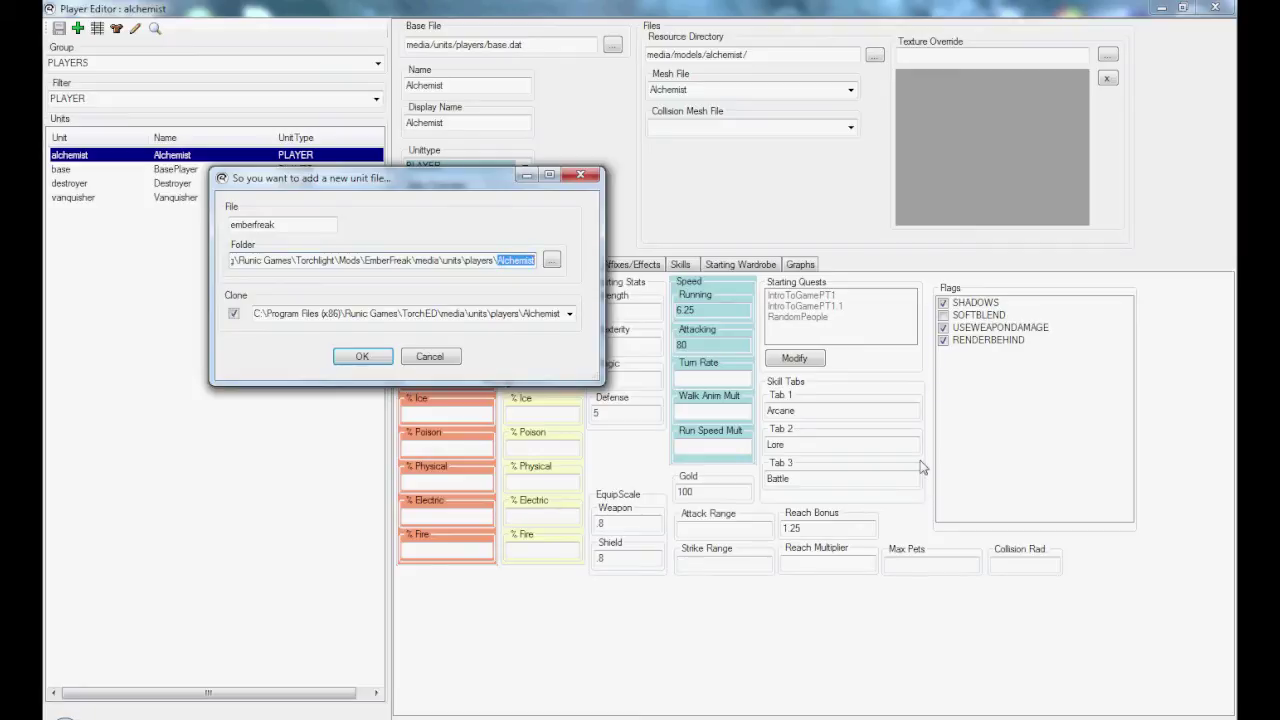
{"action": "type", "text": "Emberfreak"}
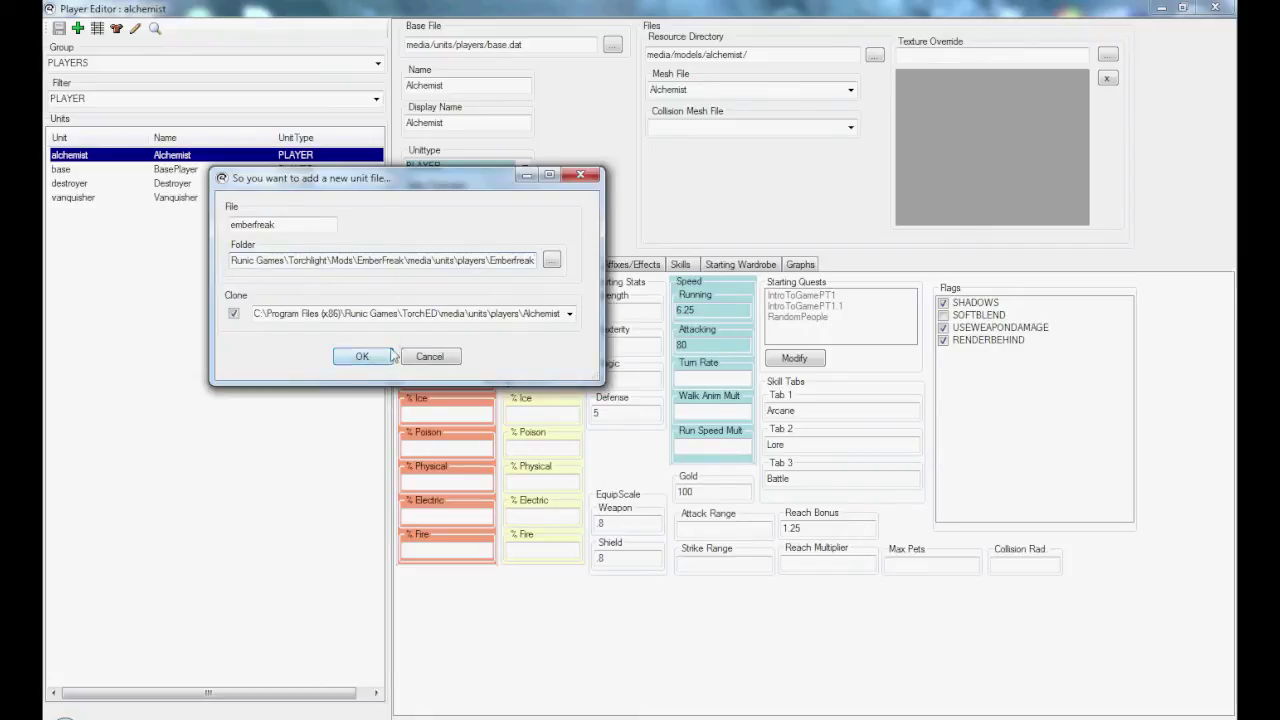
{"action": "left_click", "coordinate": [500, 314]}
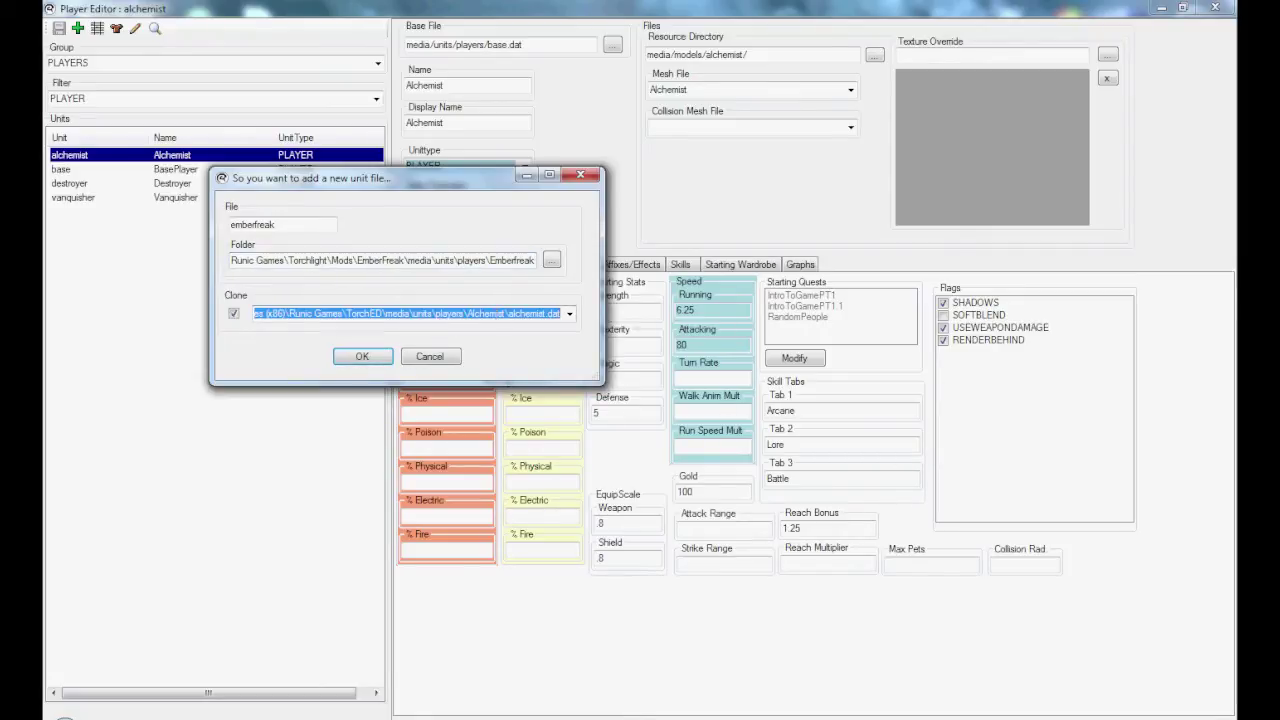
{"action": "left_click", "coordinate": [508, 320]}
{"action": "left_click", "coordinate": [362, 357]}
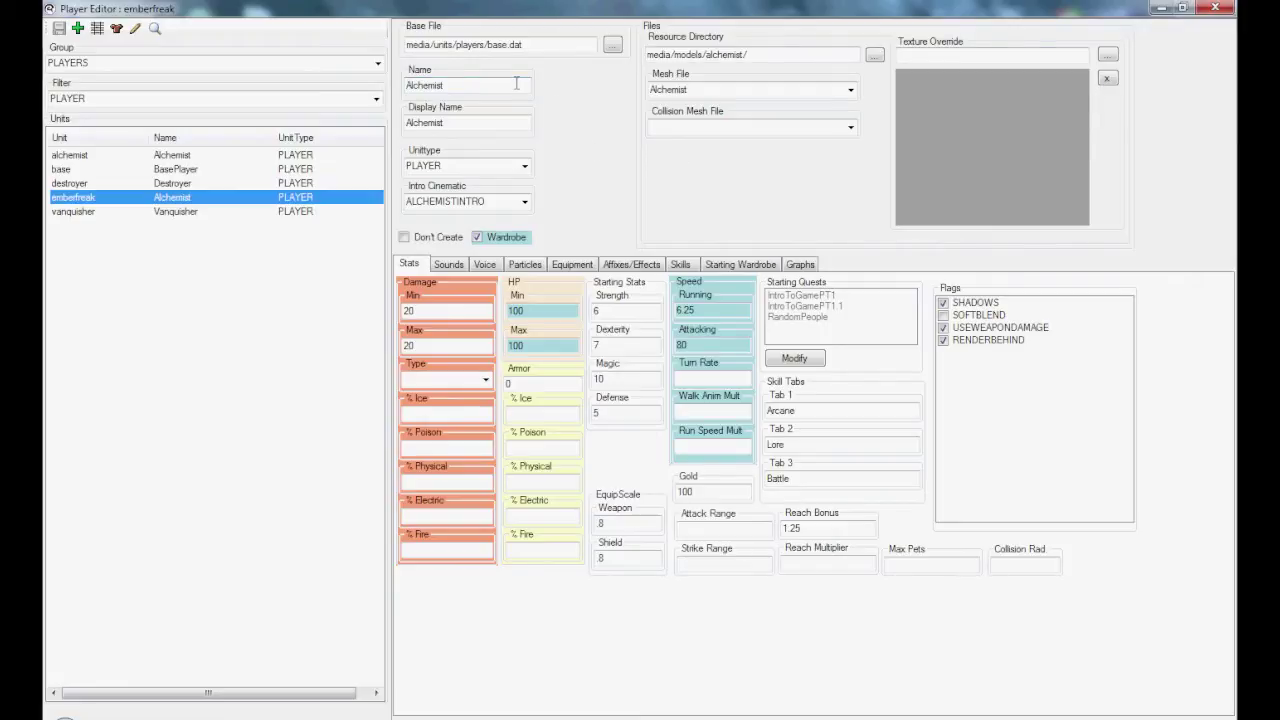
Set the cloned unit's name to Emberfreak and its display name to Ember Freak.
{"action": "left_click", "coordinate": [492, 85]}
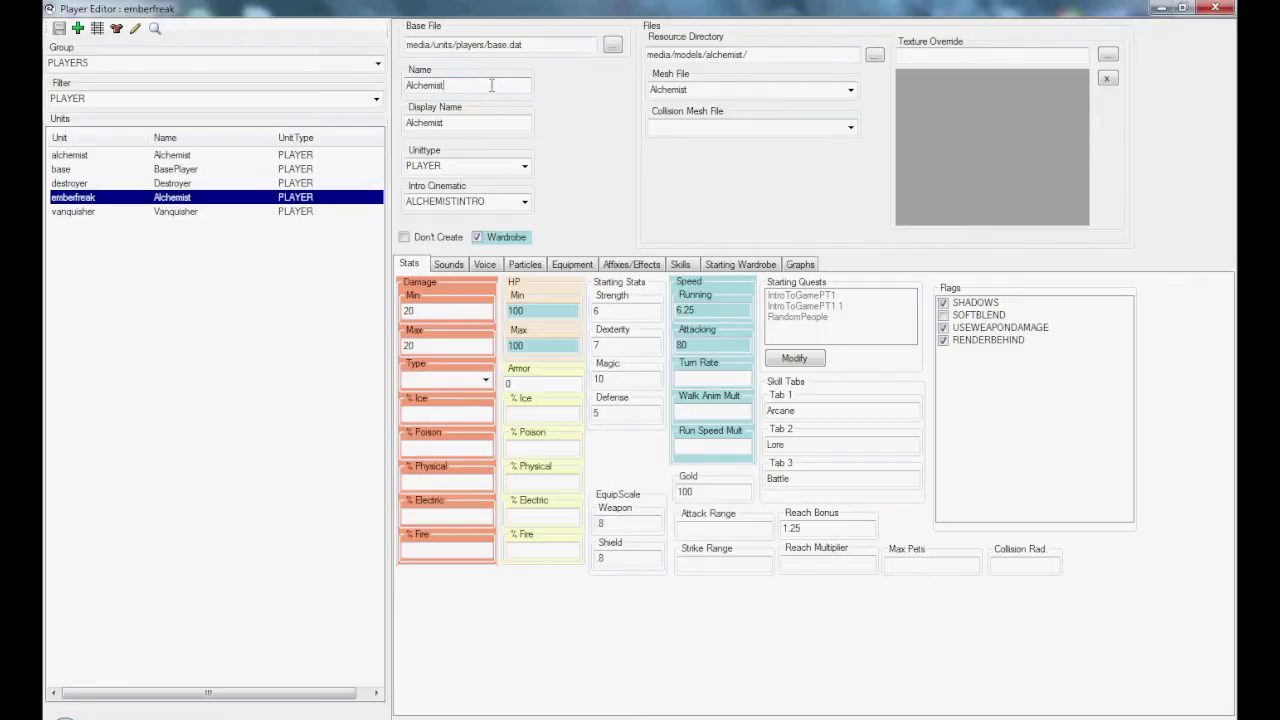
{"action": "double_click", "coordinate": [470, 84]}
{"action": "type", "text": "Emberf"}
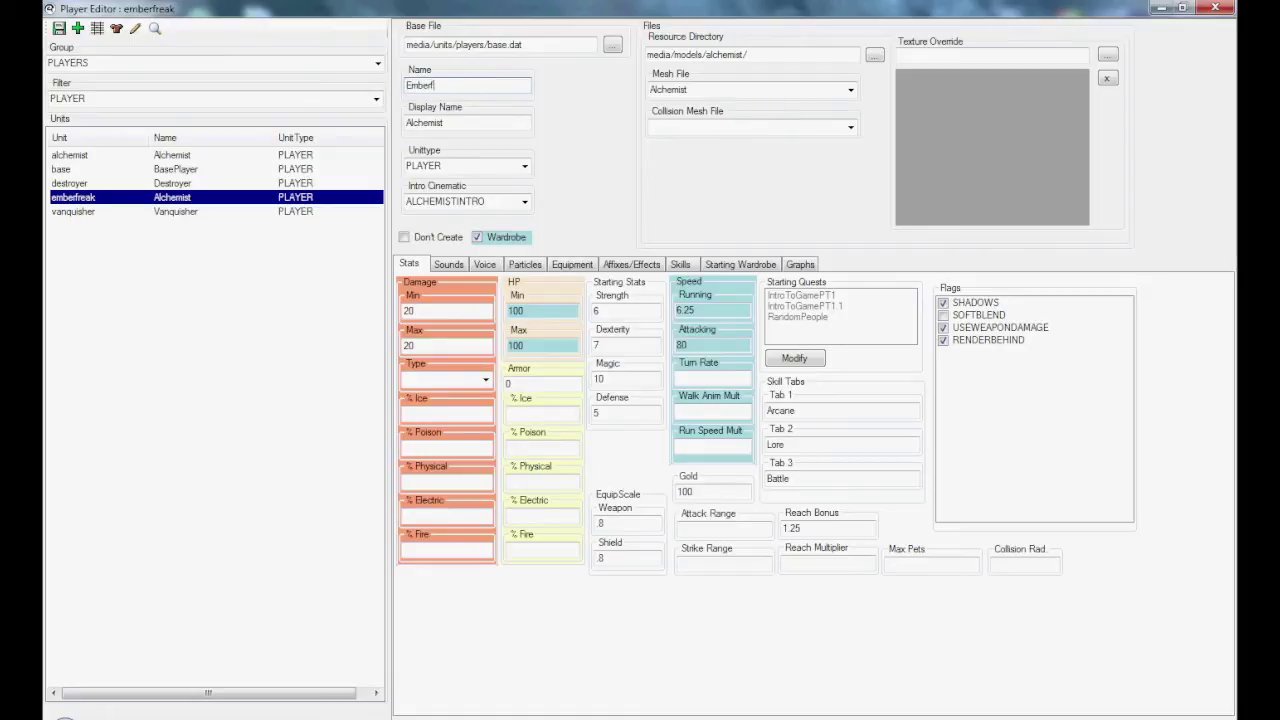
{"action": "left_click_drag", "start_coordinate": [476, 123], "coordinate": [220, 100]}
{"action": "type", "text": "Ember Freak"}
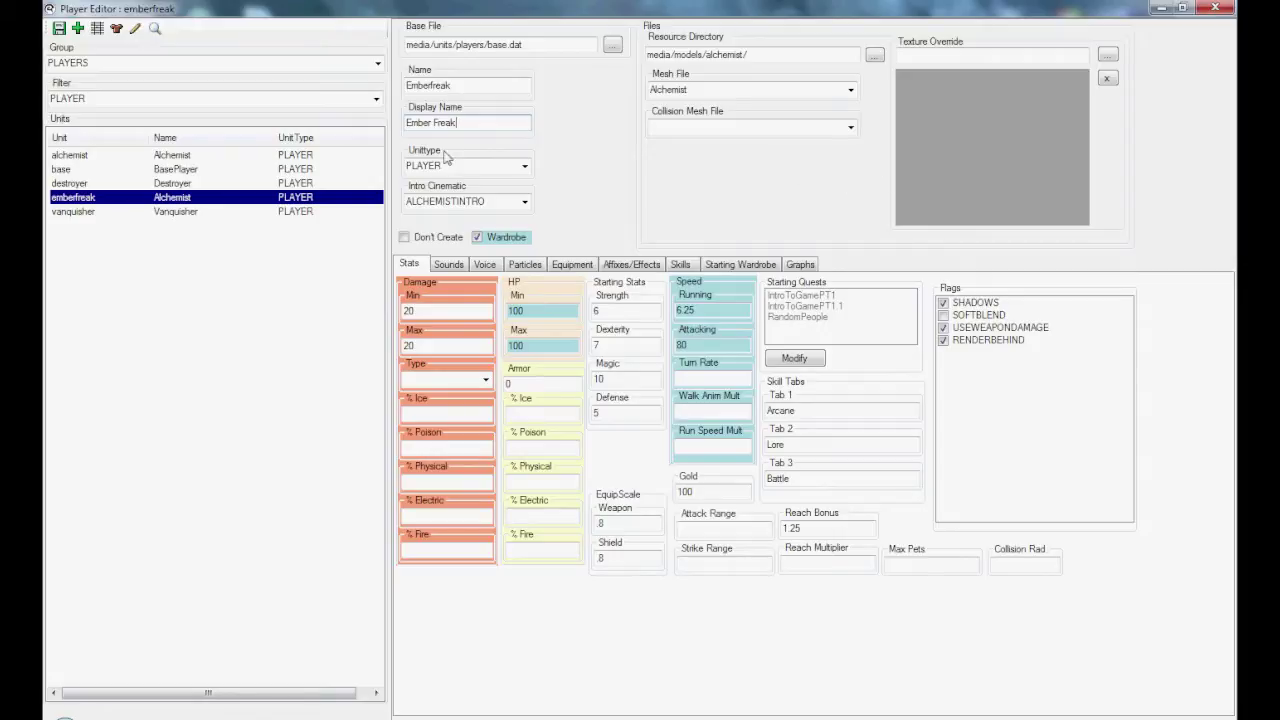
Examine the skills assigned to the emberfreak unit and select the Dual Wielding entry.
{"action": "mouse_move", "coordinate": [440, 156]}
{"action": "left_click", "coordinate": [686, 268]}
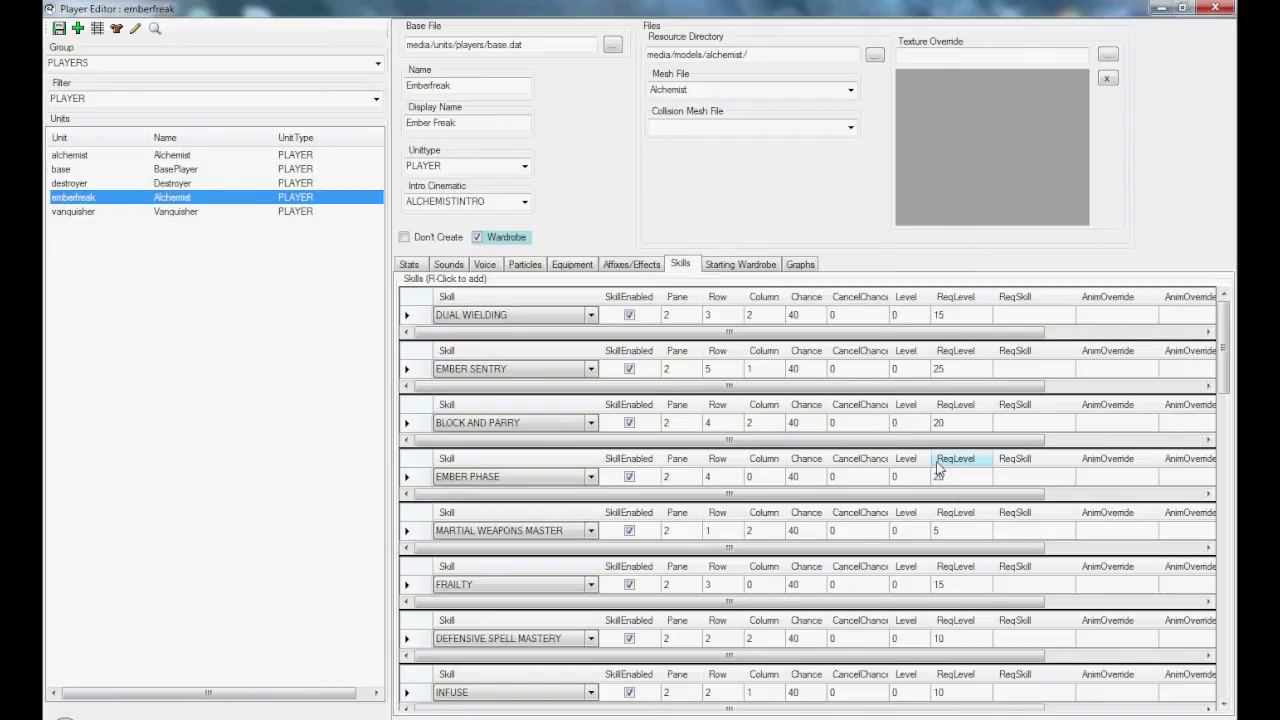
{"action": "mouse_move", "coordinate": [1224, 362]}
{"action": "left_mouse_down"}
{"action": "mouse_move", "coordinate": [1226, 543]}
{"action": "mouse_move", "coordinate": [1222, 345]}
{"action": "left_mouse_up"}
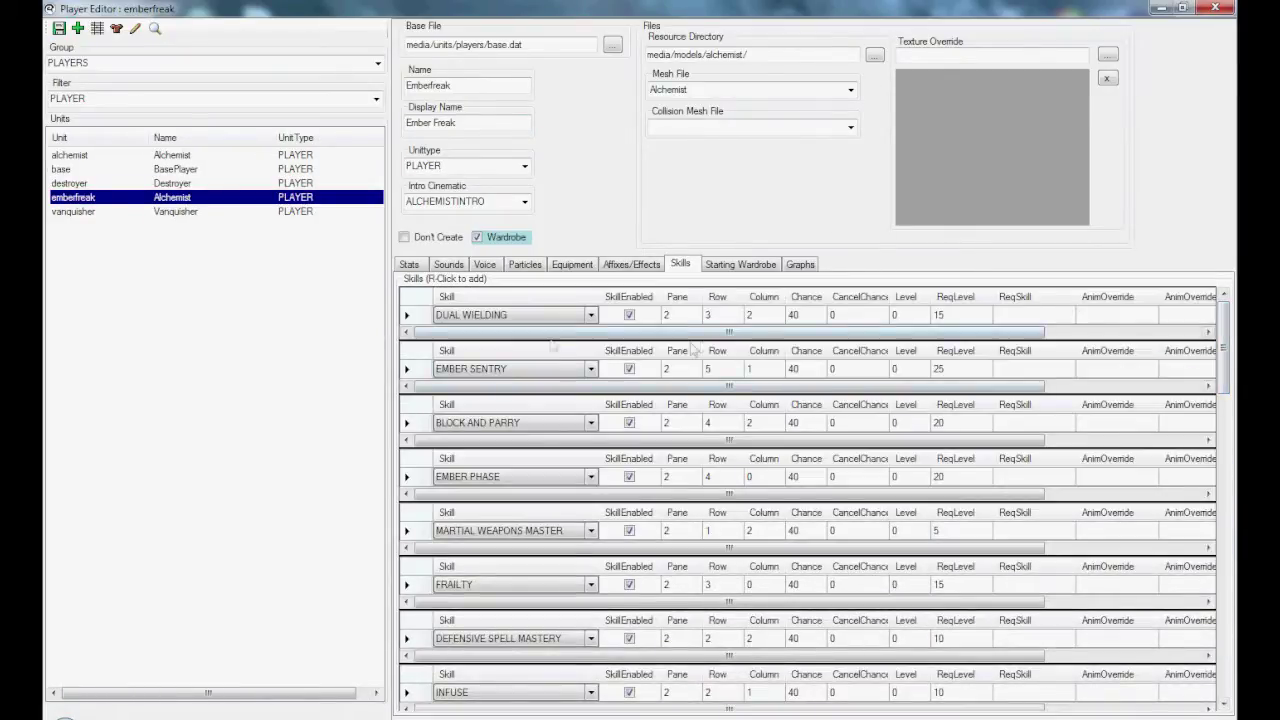
{"action": "left_click", "coordinate": [407, 317]}
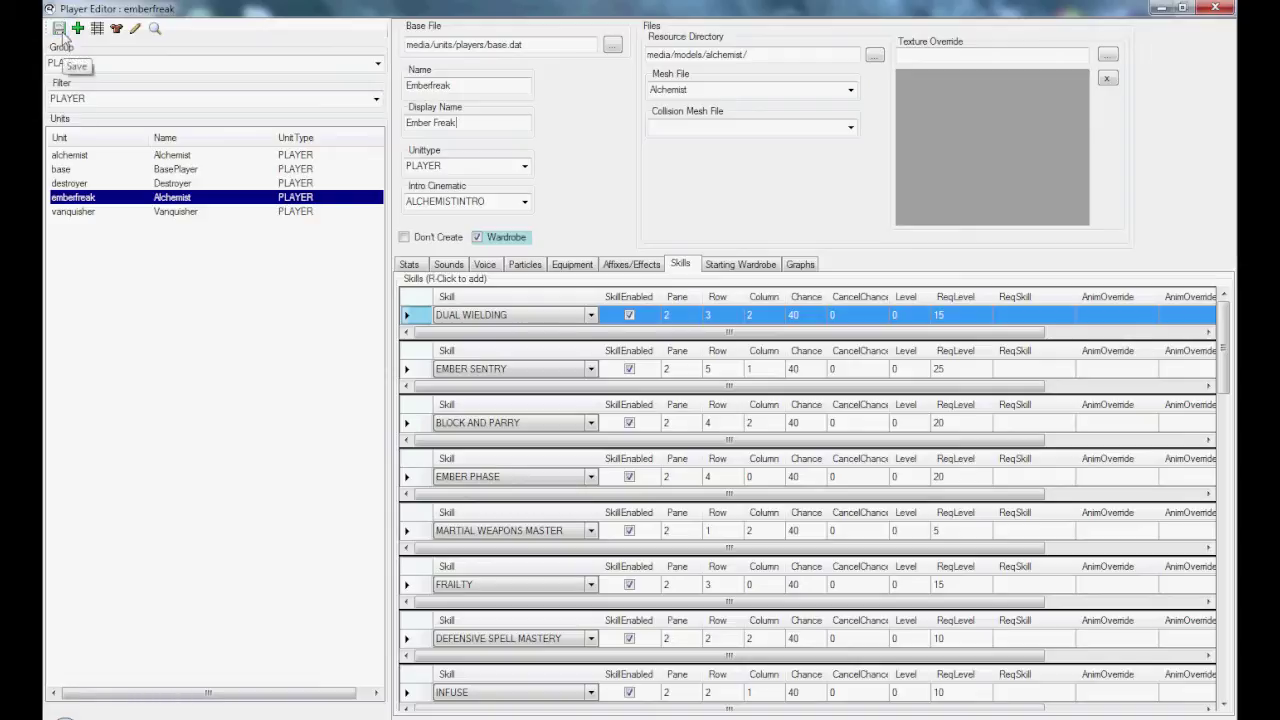
Open the emberfreak unit's raw data in the text viewer and maximize the viewer.
{"action": "left_click", "coordinate": [134, 29]}
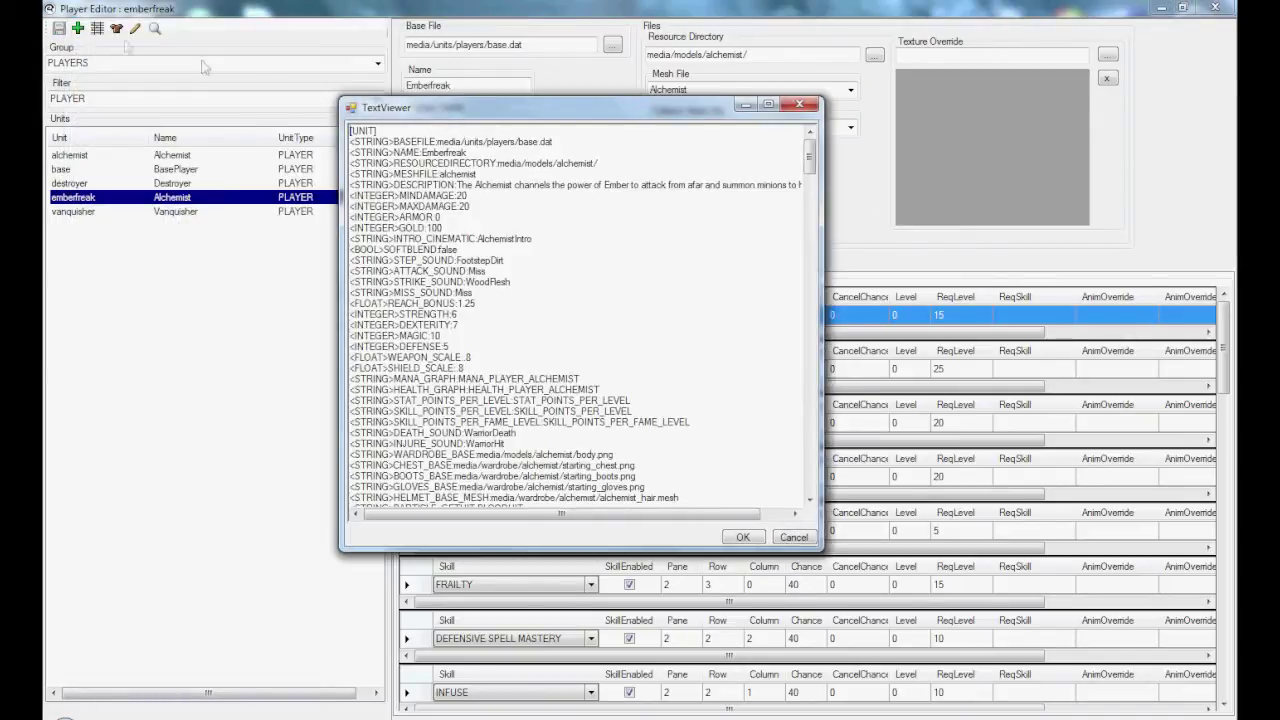
{"action": "left_click_drag", "start_coordinate": [479, 107], "coordinate": [505, 7]}
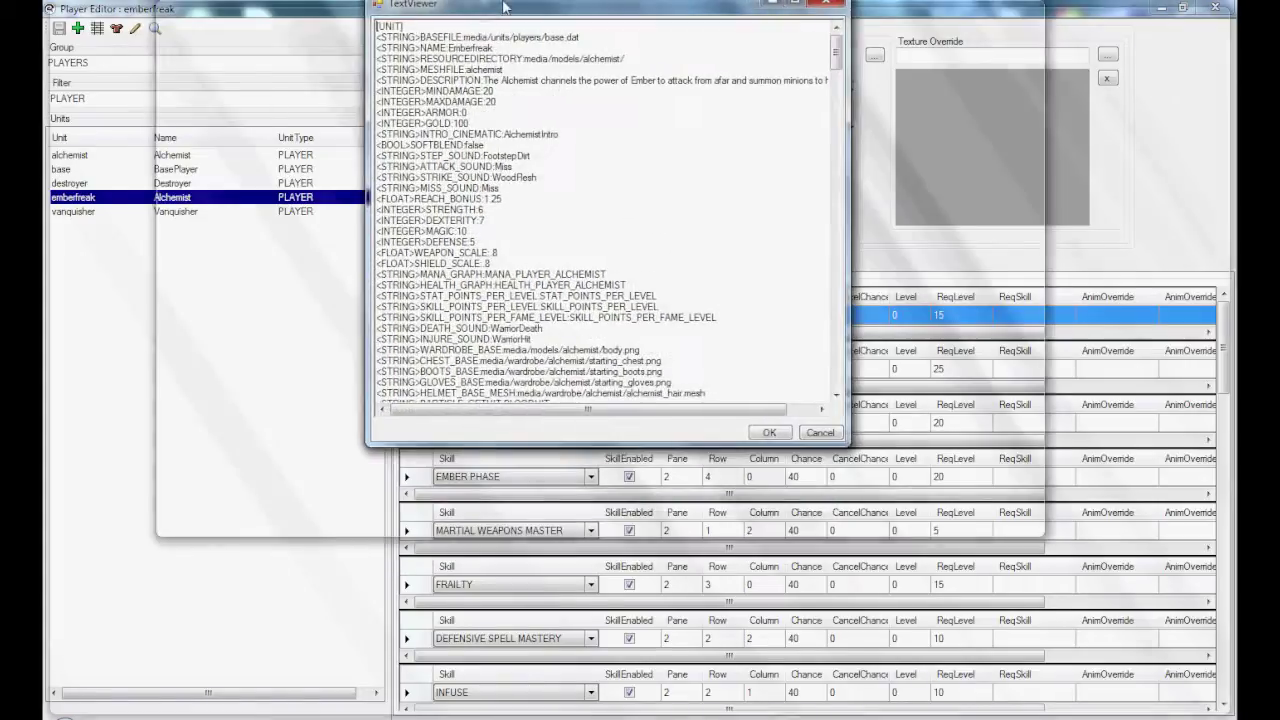
{"action": "double_click", "coordinate": [505, 7]}
Delete all [SKILL] blocks between the [QUESTS] and [EFFECT] sections of the unit's text and accept the edit.
{"action": "scroll", "coordinate": [179, 427], "scroll_direction": "down", "scroll_amount": 11}
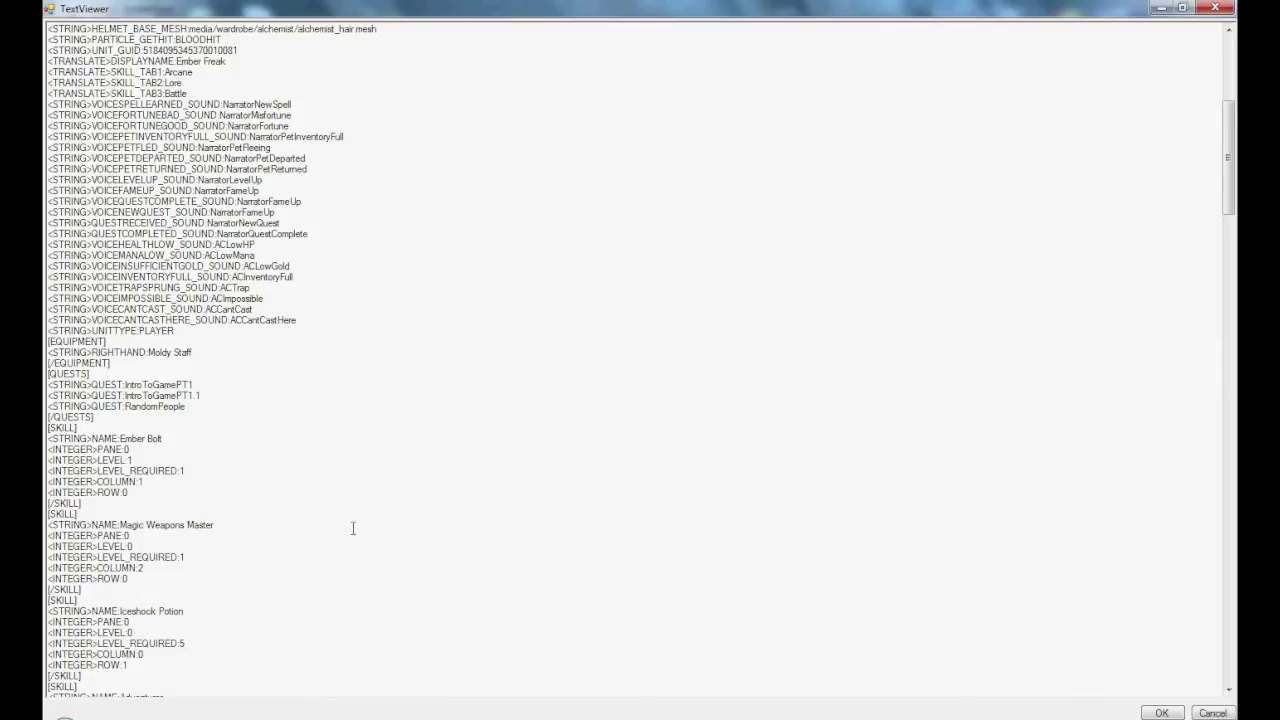
{"action": "key", "text": "shift+Page_Down"}
{"action": "key", "text": "shift+Page_Down"}
{"action": "key", "text": "shift+Page_Down"}
{"action": "key", "text": "shift+Page_Down"}
{"action": "key", "text": "shift+Page_Down"}
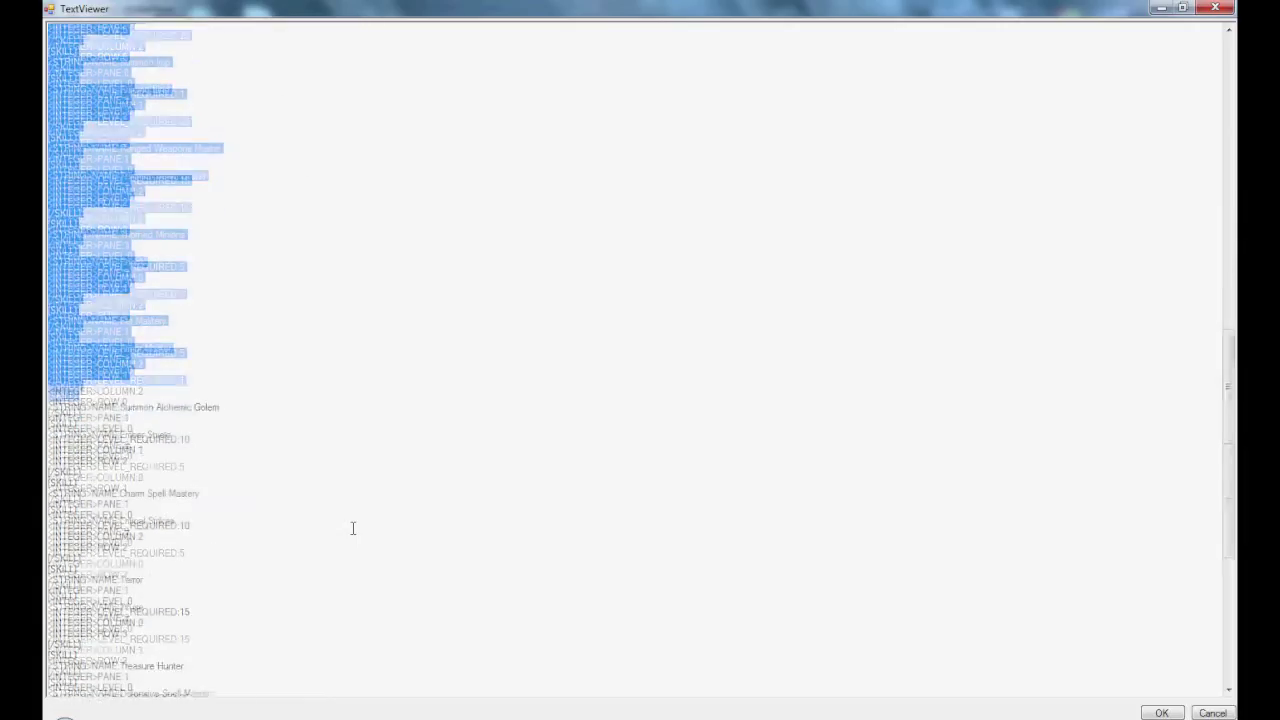
{"action": "key", "text": "shift+Up"}
{"action": "key", "text": "shift+Up"}
{"action": "key", "text": "shift+Up"}
{"action": "key", "text": "shift+Up"}
{"action": "key", "text": "shift+Up"}
{"action": "key", "text": "shift+Up"}
{"action": "key", "text": "shift+Up"}
{"action": "key", "text": "shift+Up"}
{"action": "key", "text": "shift+Up"}
{"action": "key", "text": "shift+Up"}
{"action": "key", "text": "shift+Up"}
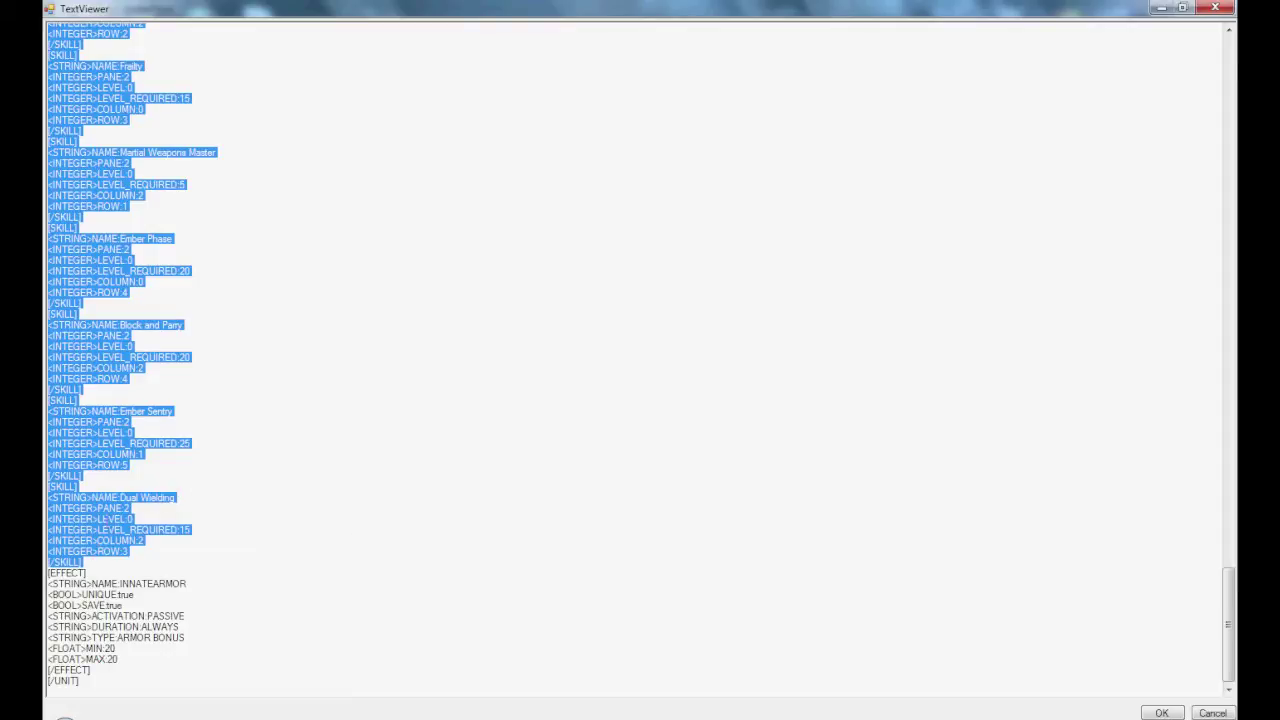
{"action": "key", "text": "Delete"}
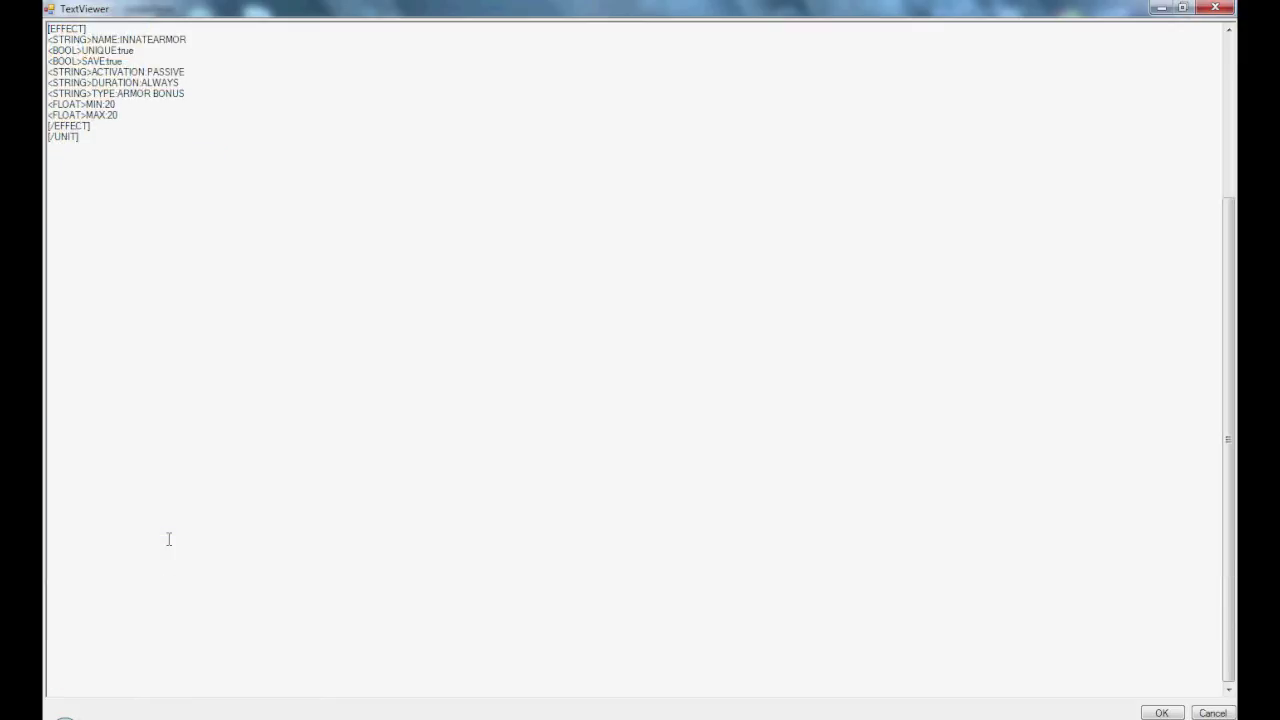
{"action": "scroll", "coordinate": [168, 537], "scroll_direction": "up", "scroll_amount": 18}
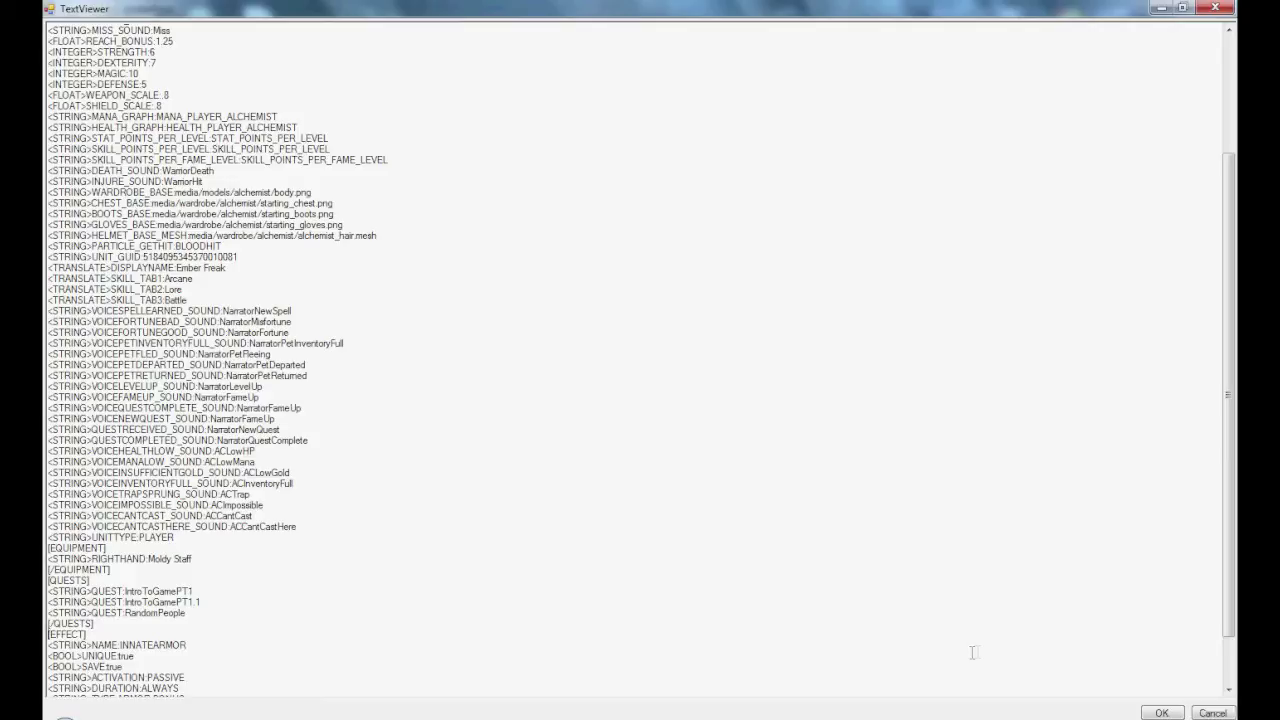
{"action": "left_click", "coordinate": [1162, 712]}
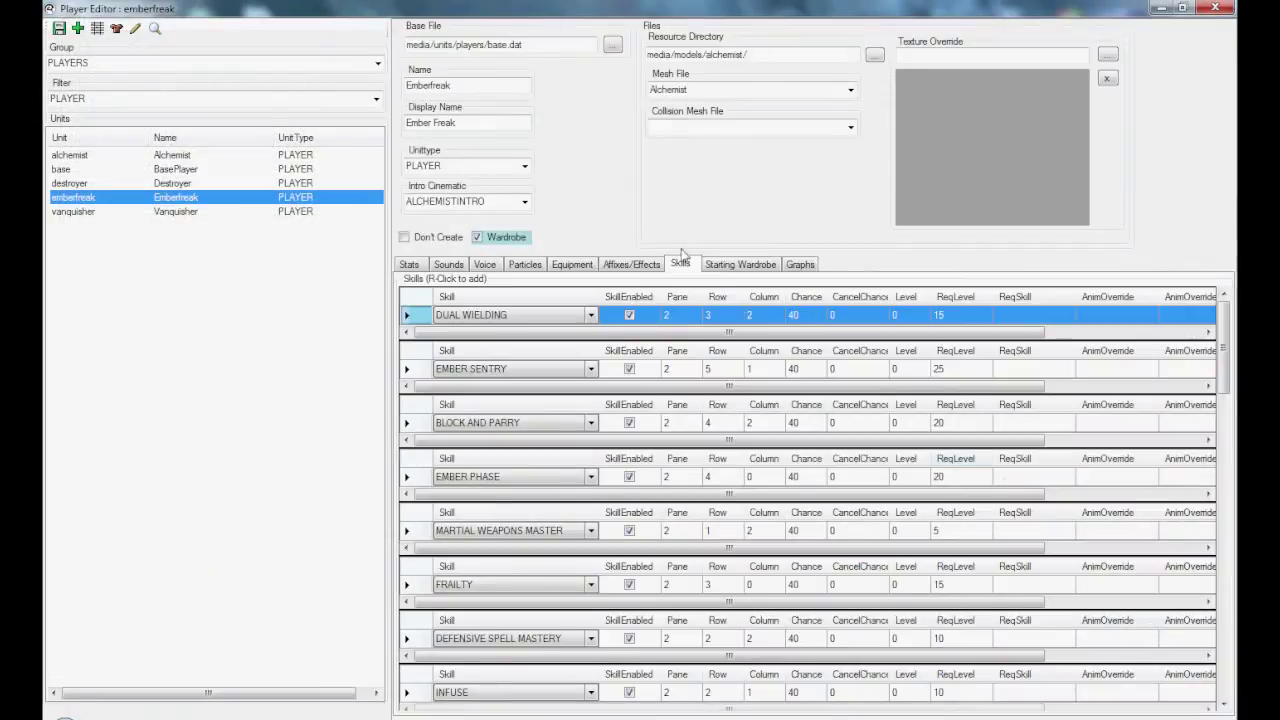
Save the emberfreak unit and close the unit editor.
{"action": "left_click", "coordinate": [60, 29]}
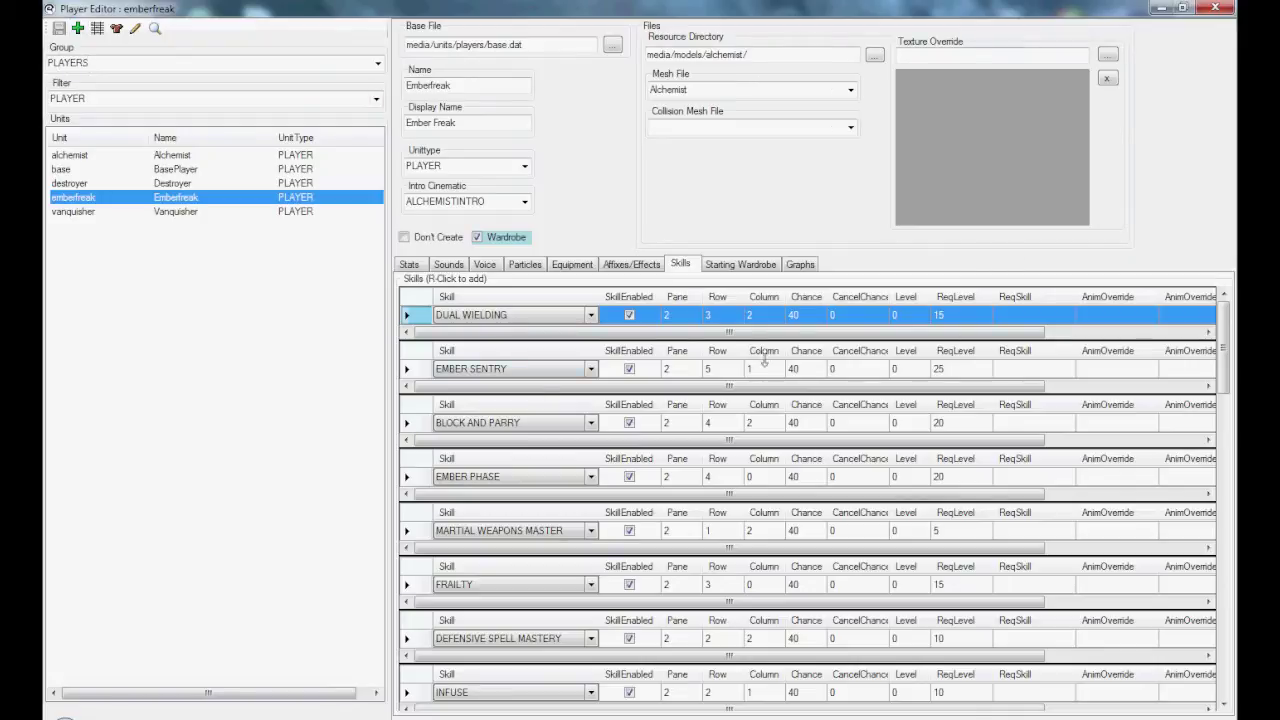
{"action": "left_click", "coordinate": [1222, 8]}
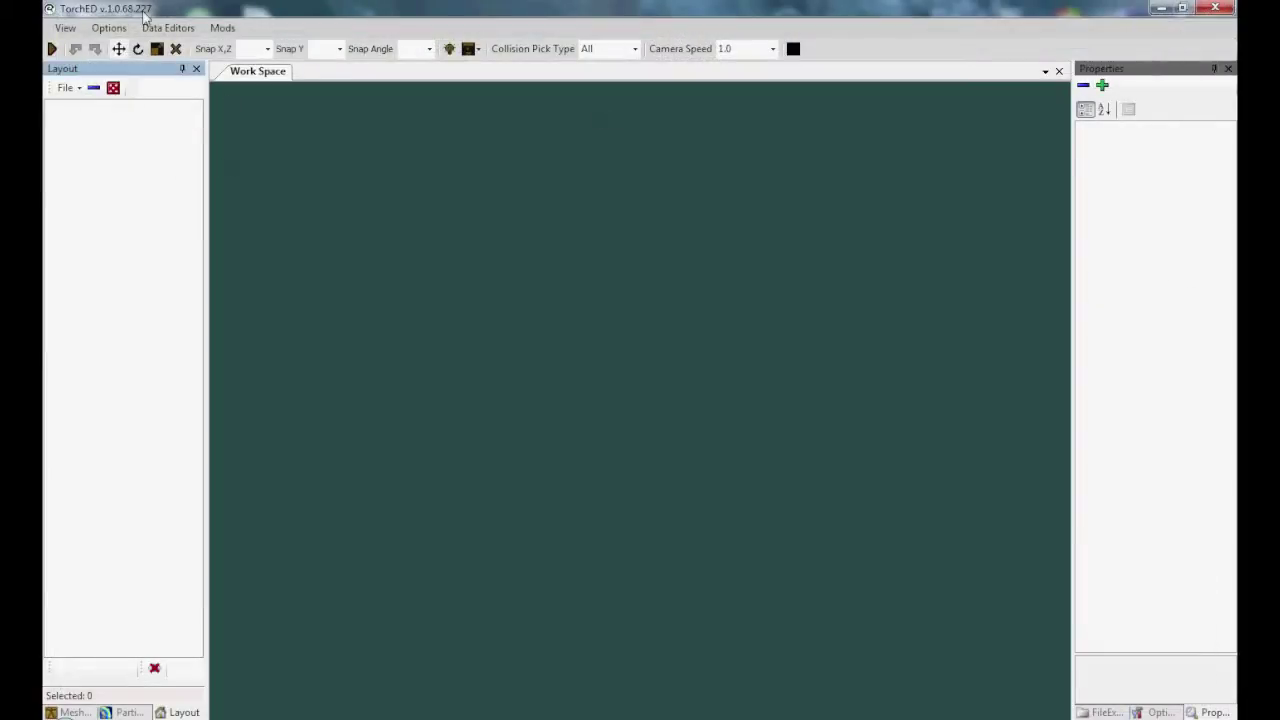
Open the data editor for units and maximize its window.
{"action": "left_click", "coordinate": [160, 27]}
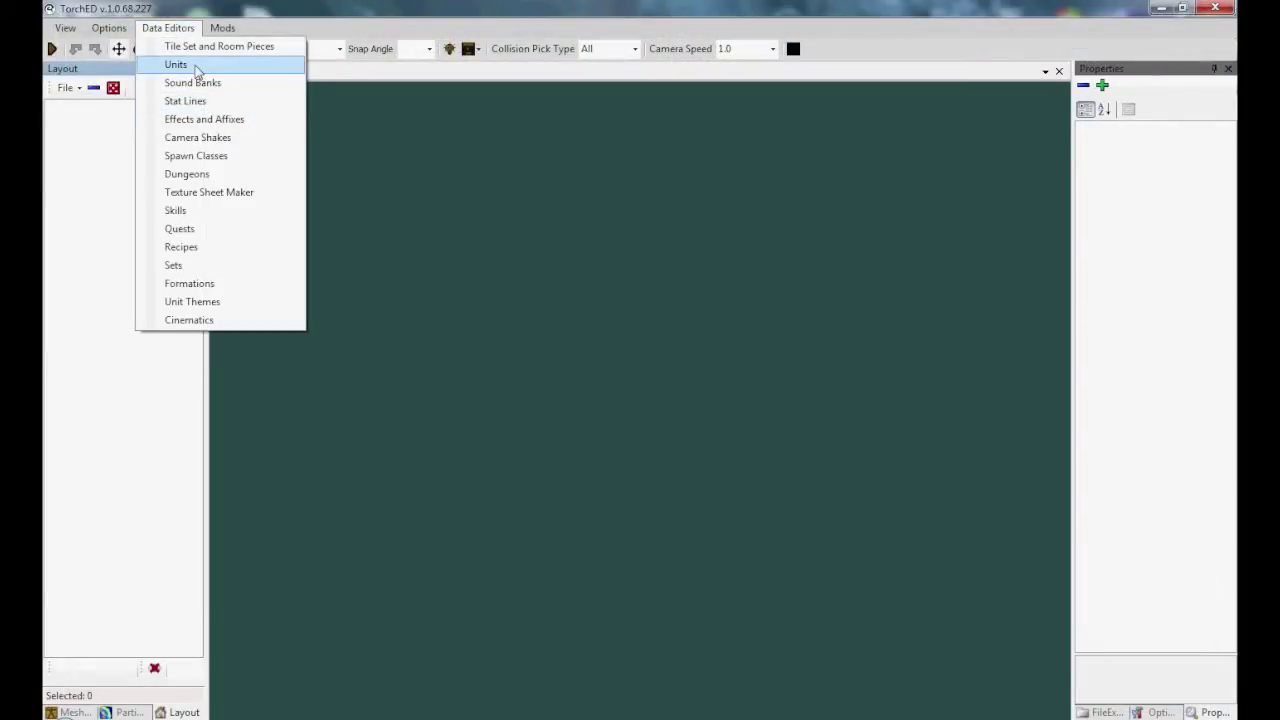
{"action": "left_click", "coordinate": [176, 64]}
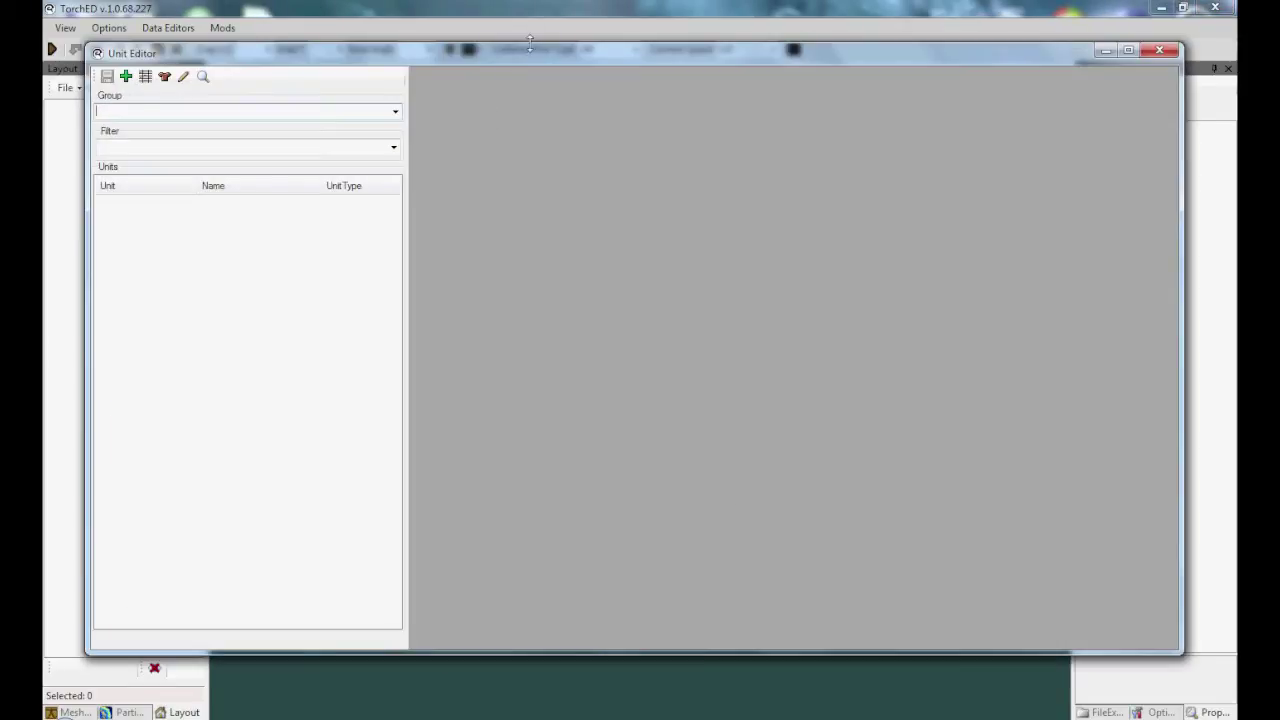
{"action": "left_click_drag", "start_coordinate": [530, 50], "coordinate": [521, 9]}
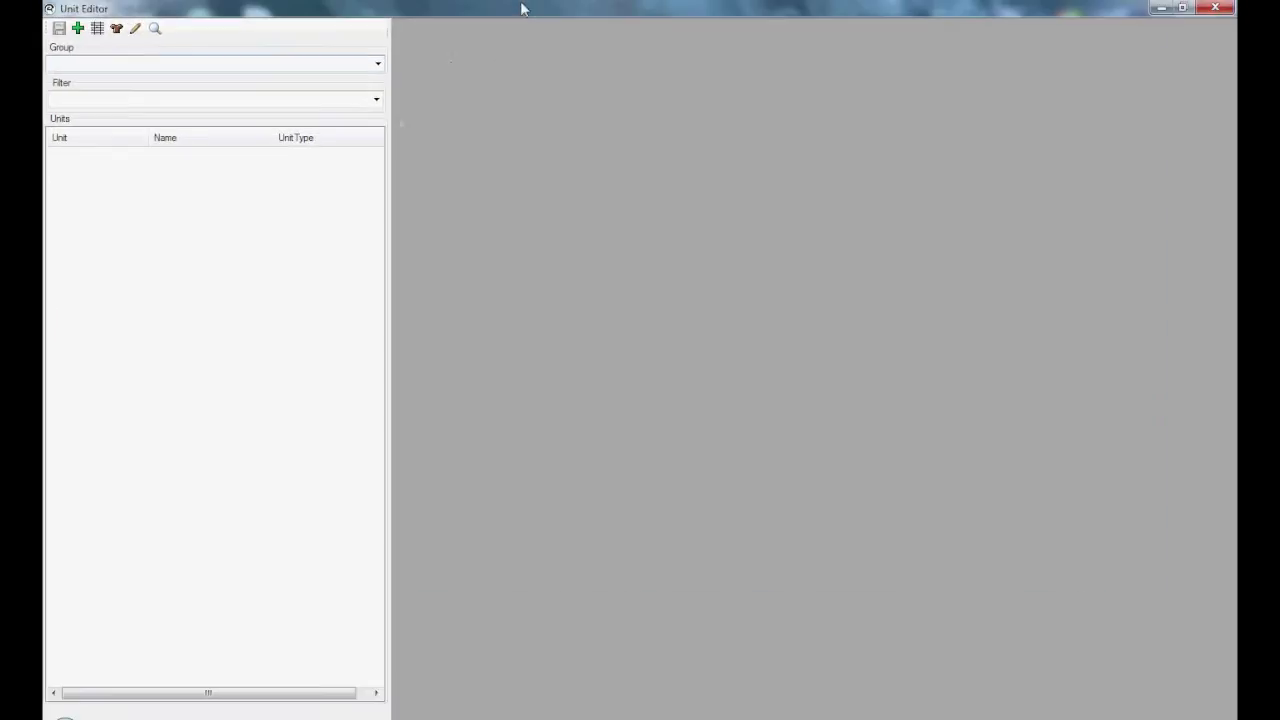
List the PLAYERS group filtered by PLAYER and load the emberfreak unit.
{"action": "left_click", "coordinate": [378, 64]}
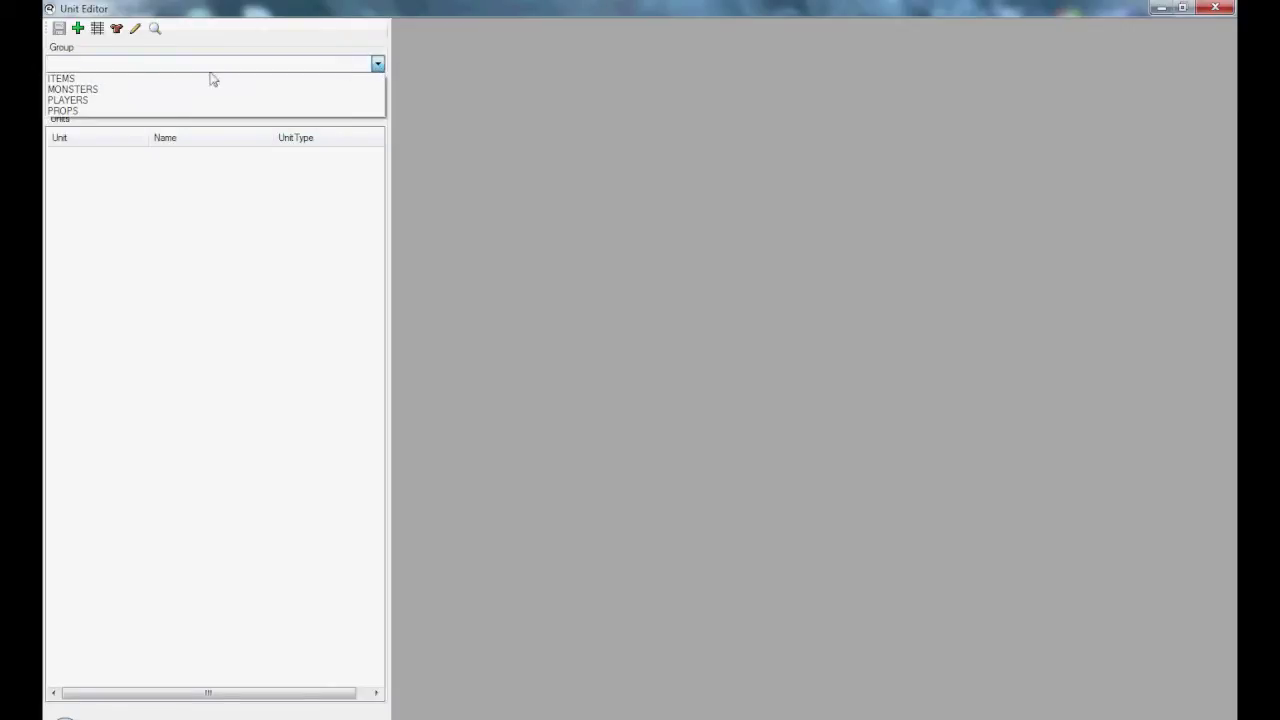
{"action": "left_click", "coordinate": [95, 102]}
{"action": "left_click", "coordinate": [377, 100]}
{"action": "left_click_drag", "start_coordinate": [379, 145], "coordinate": [391, 277]}
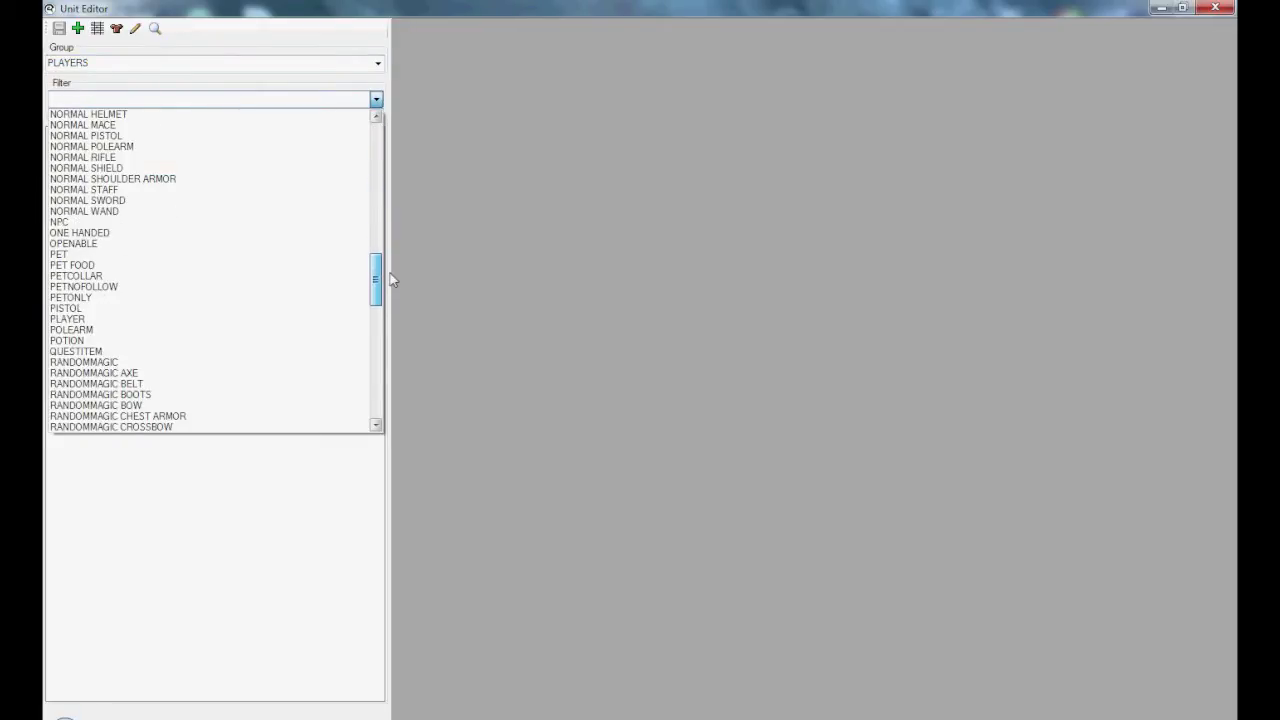
{"action": "left_click", "coordinate": [88, 322]}
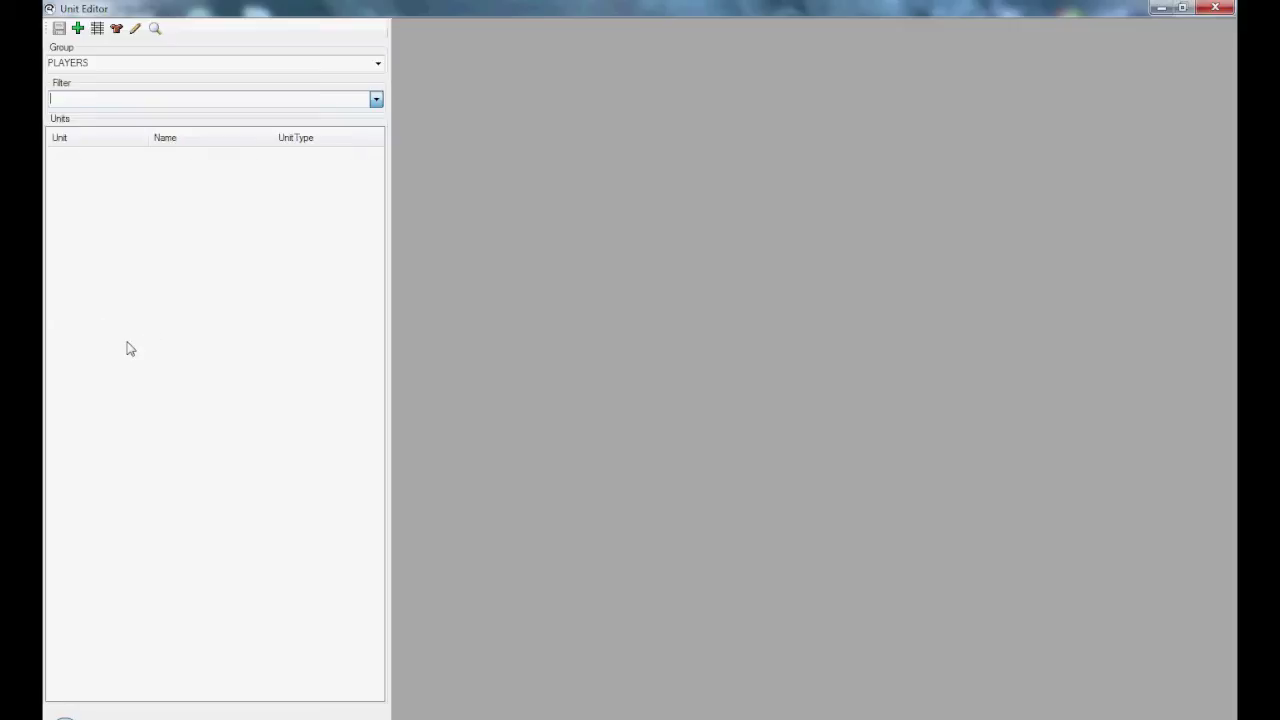
{"action": "left_click", "coordinate": [89, 197]}
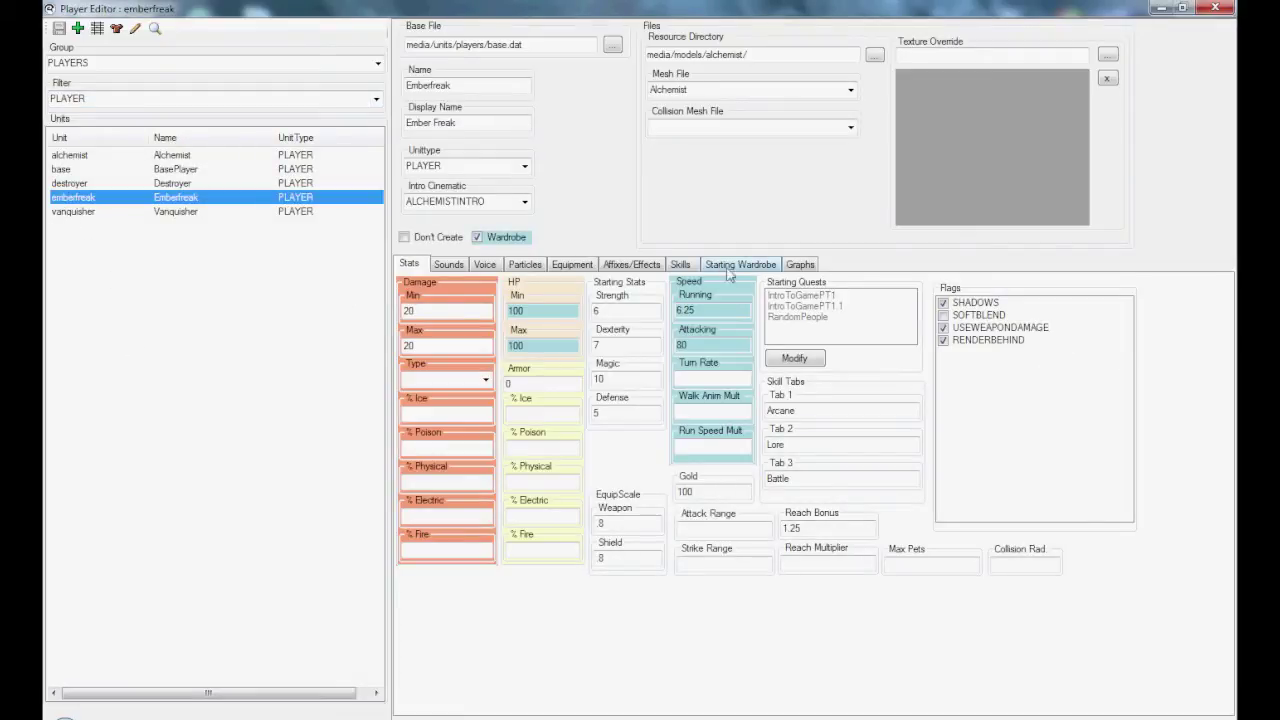
Add a new skill entry to the emberfreak unit and assign EMBER LANCE to it.
{"action": "left_click", "coordinate": [680, 266]}
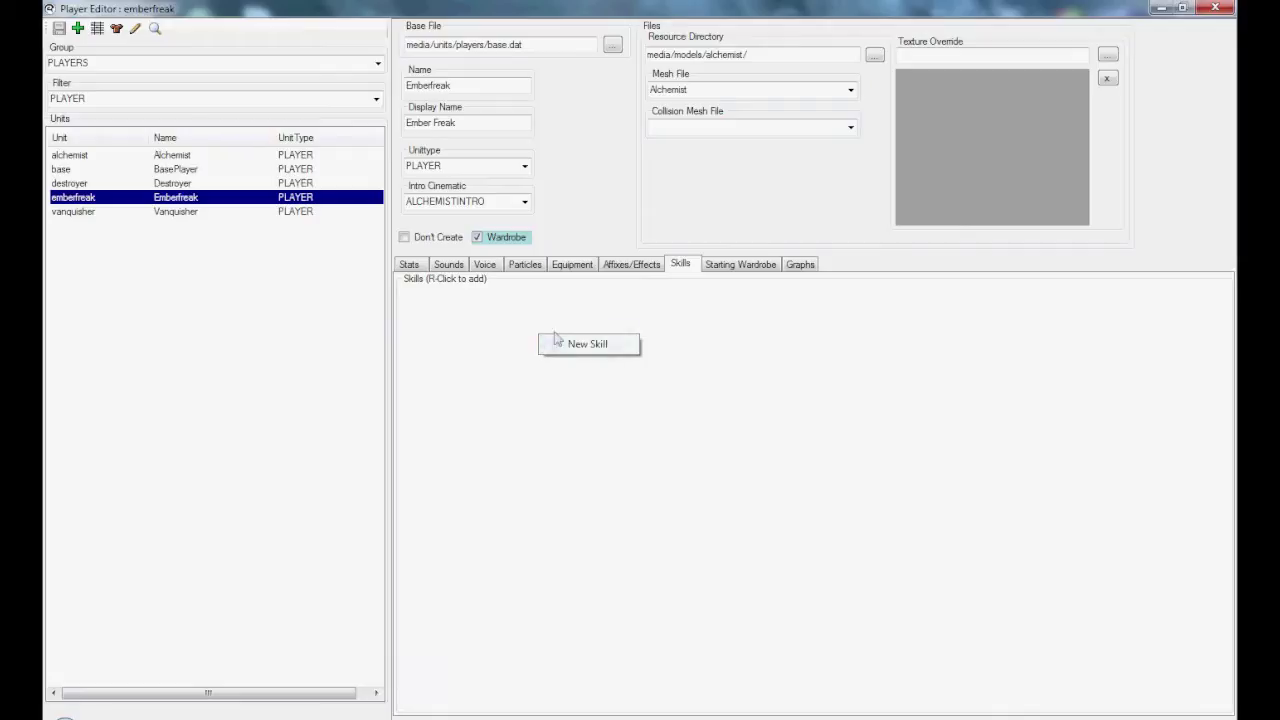
{"action": "left_click", "coordinate": [608, 346]}
{"action": "left_click", "coordinate": [590, 315]}
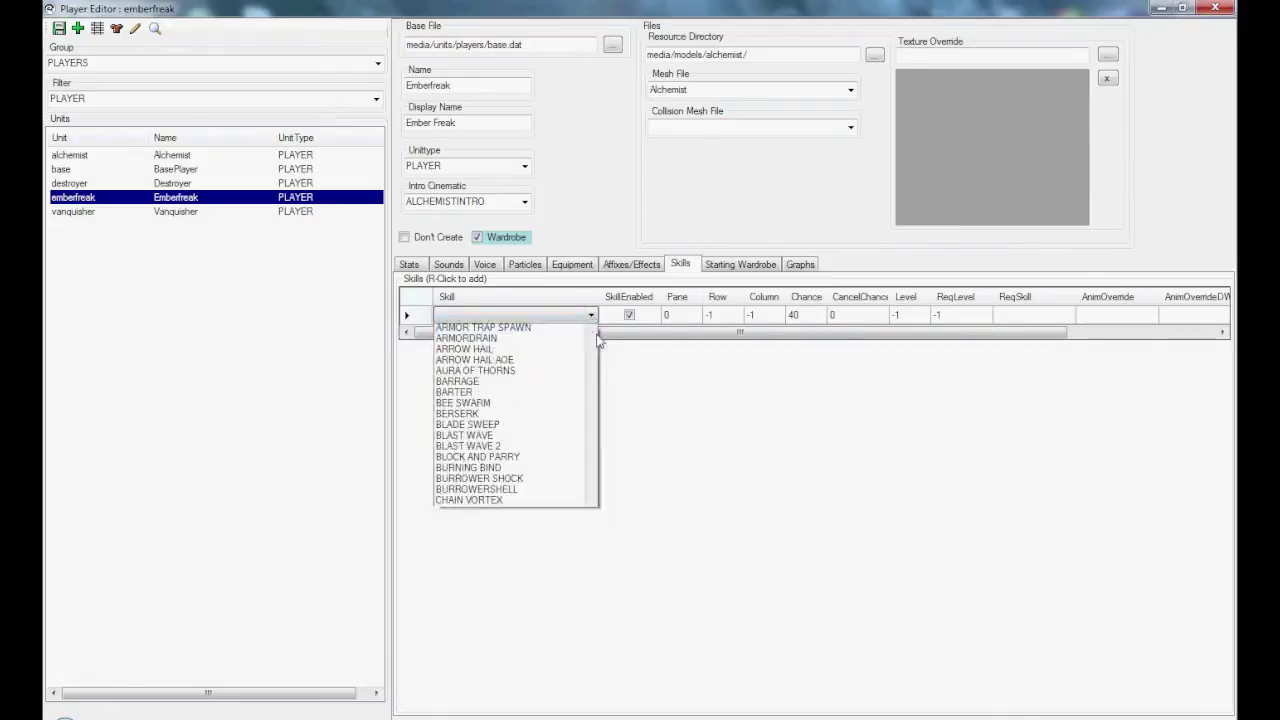
{"action": "left_click_drag", "start_coordinate": [589, 350], "coordinate": [590, 410]}
{"action": "left_click", "coordinate": [500, 394]}
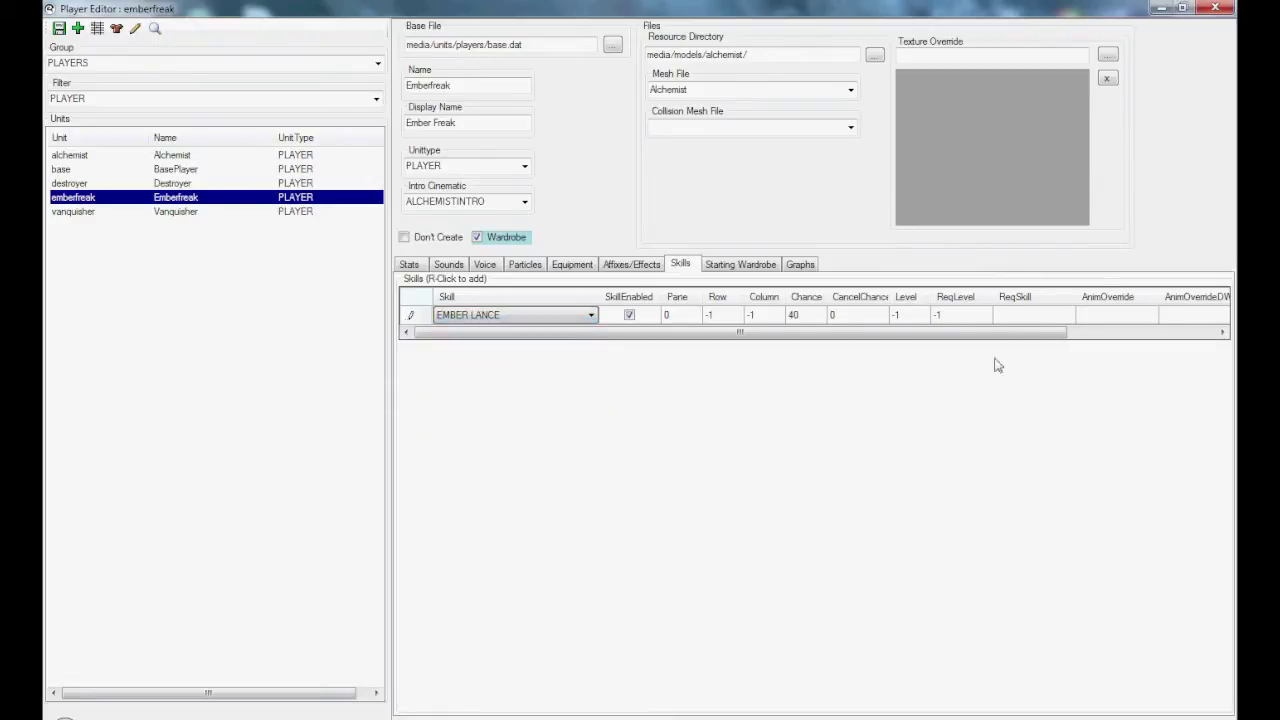
Place the EMBER LANCE skill at pane 2, row 5, column 1.
{"action": "left_click", "coordinate": [686, 316]}
{"action": "type", "text": "2"}
{"action": "left_click", "coordinate": [731, 316]}
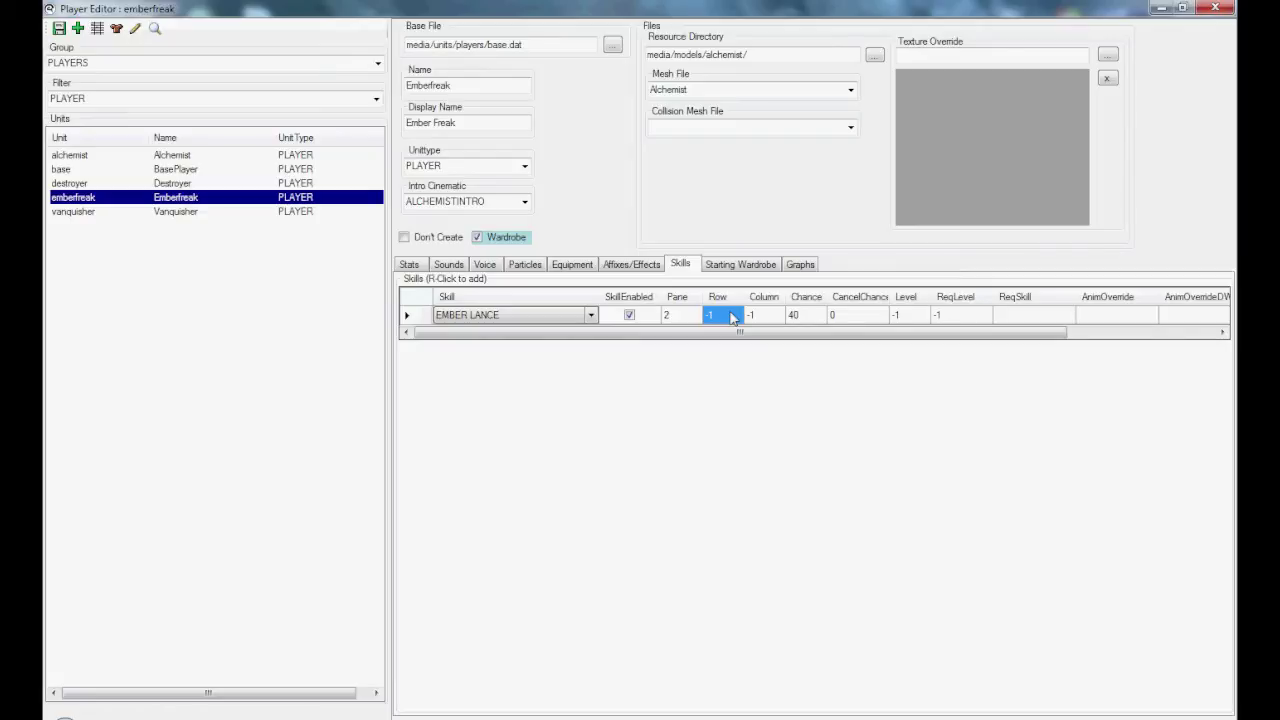
{"action": "type", "text": "5"}
{"action": "left_click", "coordinate": [772, 316]}
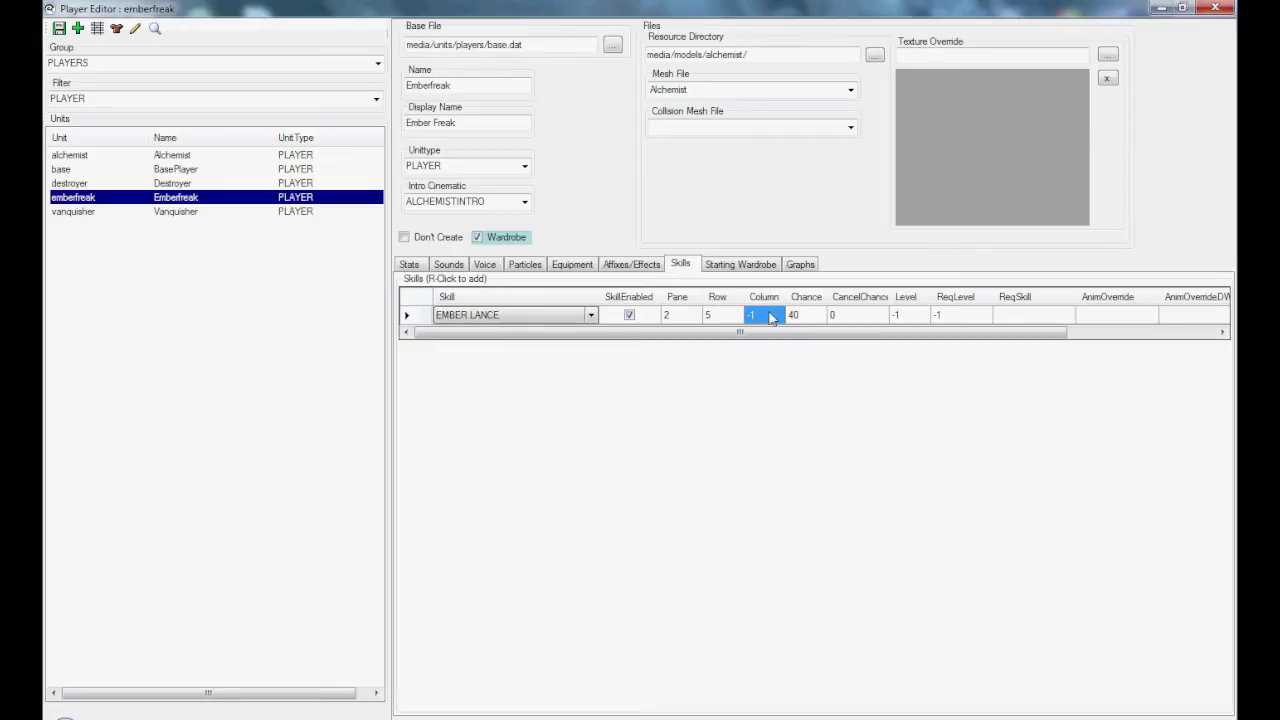
{"action": "type", "text": "1"}
Set EMBER LANCE's level and required level to 1, and save and close the emberfreak unit.
{"action": "left_click", "coordinate": [914, 318]}
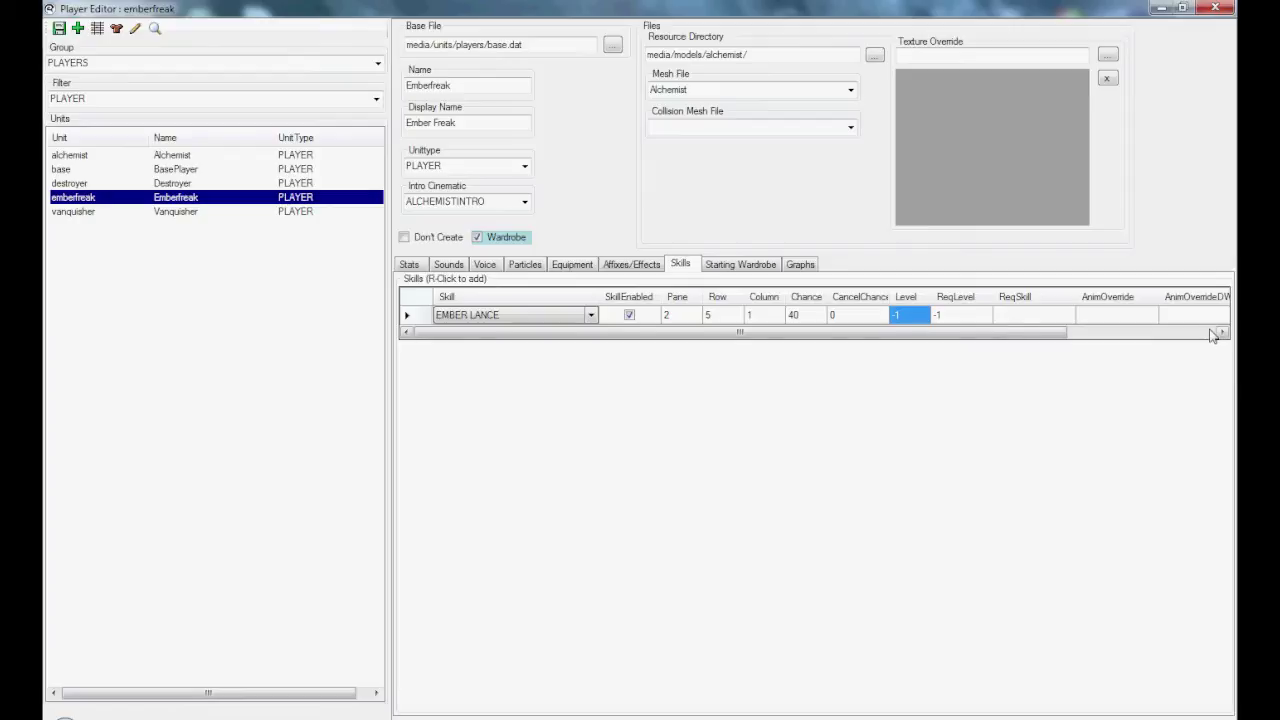
{"action": "type", "text": "1"}
{"action": "left_click", "coordinate": [962, 316]}
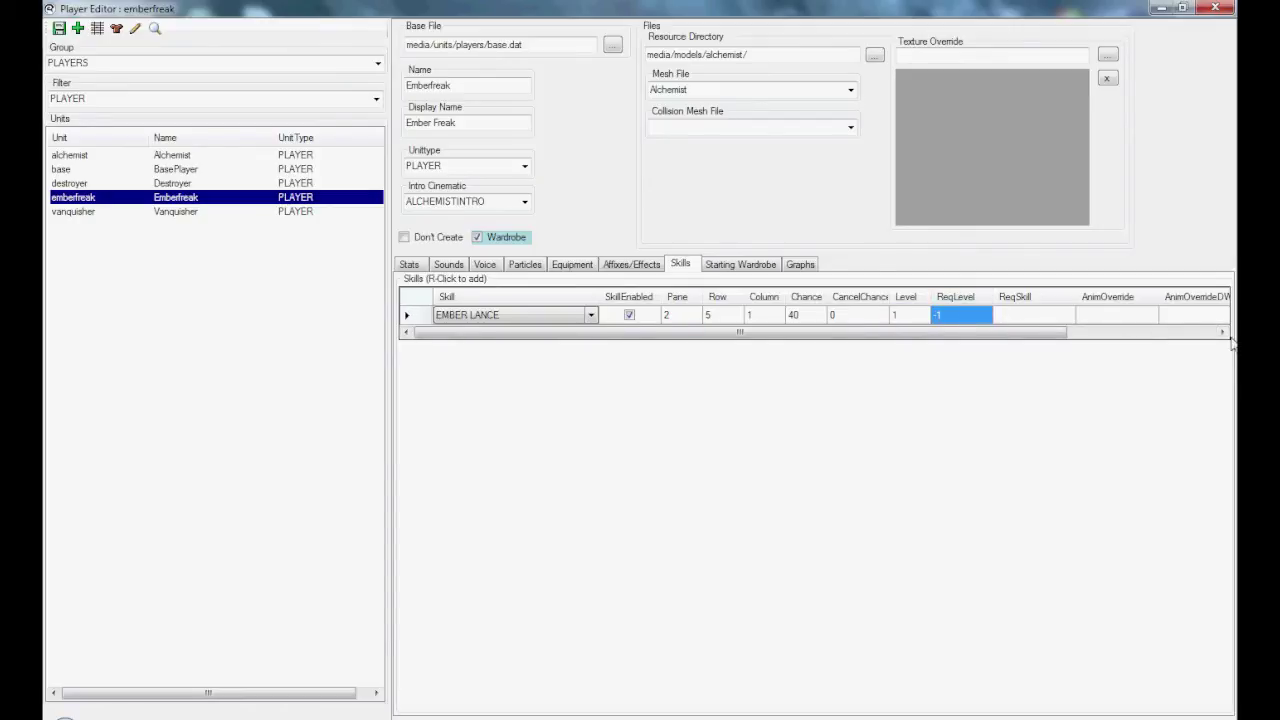
{"action": "type", "text": "1"}
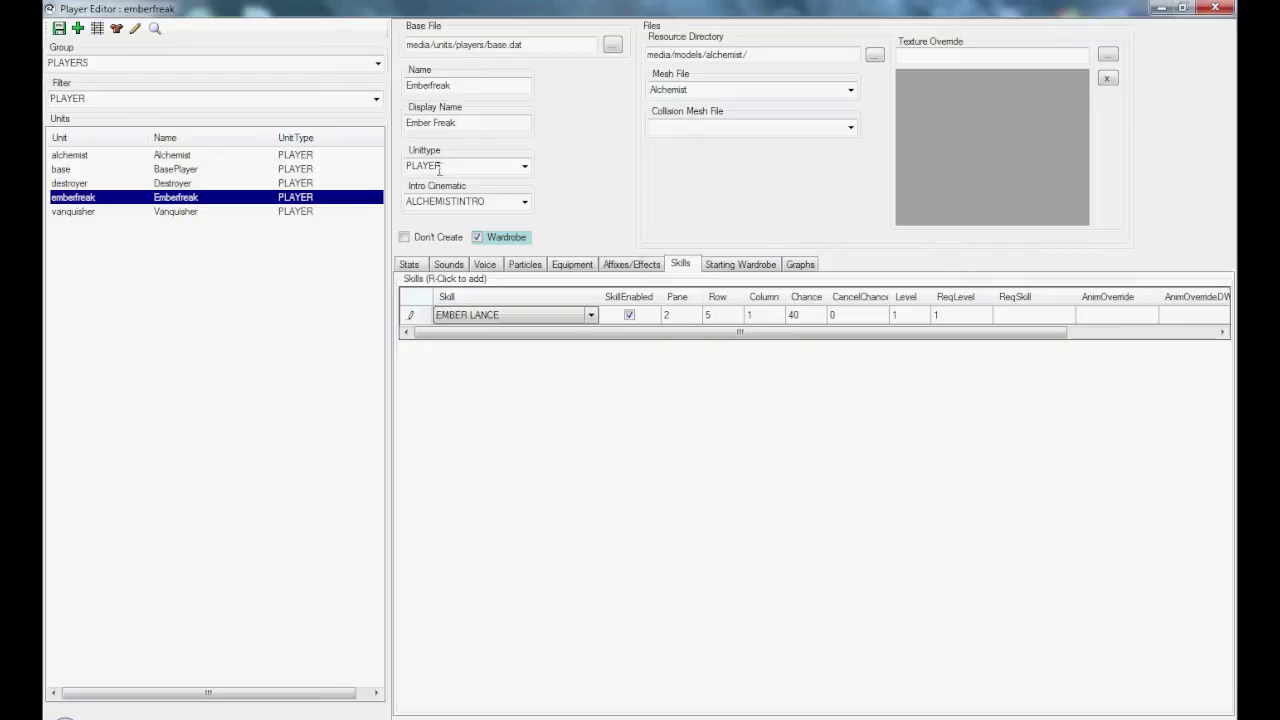
{"action": "left_click", "coordinate": [492, 123]}
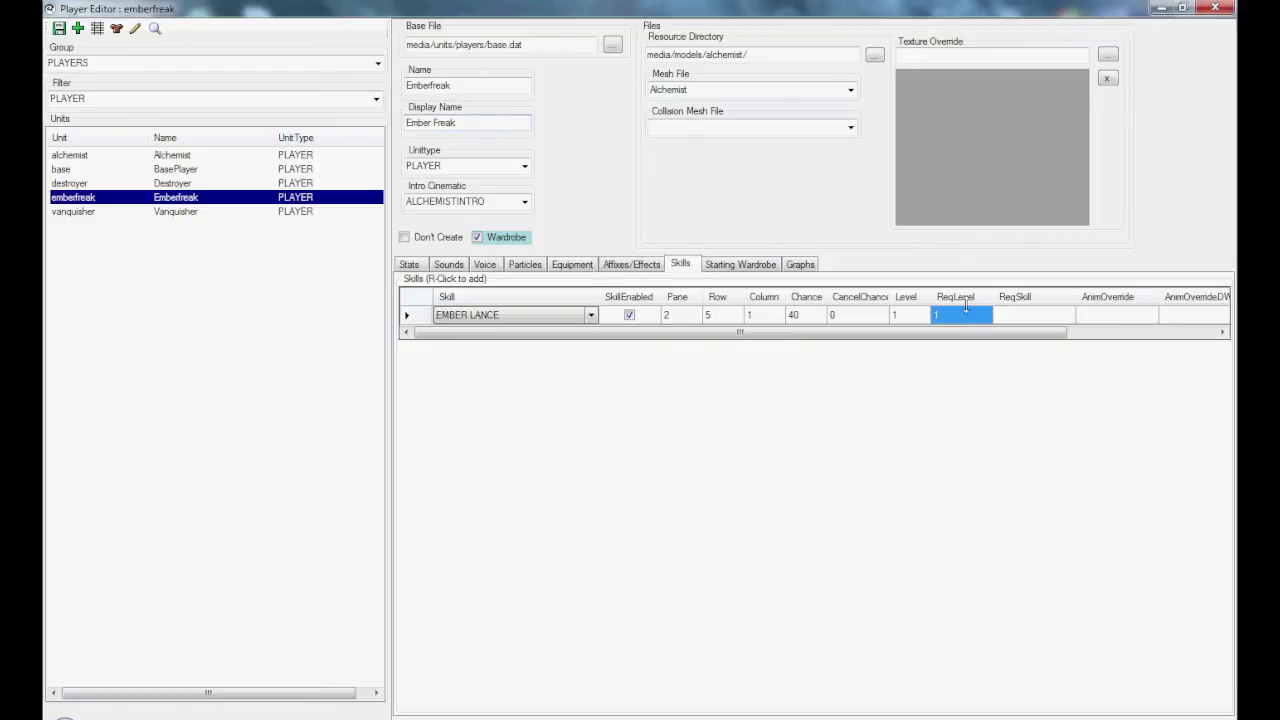
{"action": "left_click", "coordinate": [59, 28]}
{"action": "left_click", "coordinate": [1217, 9]}
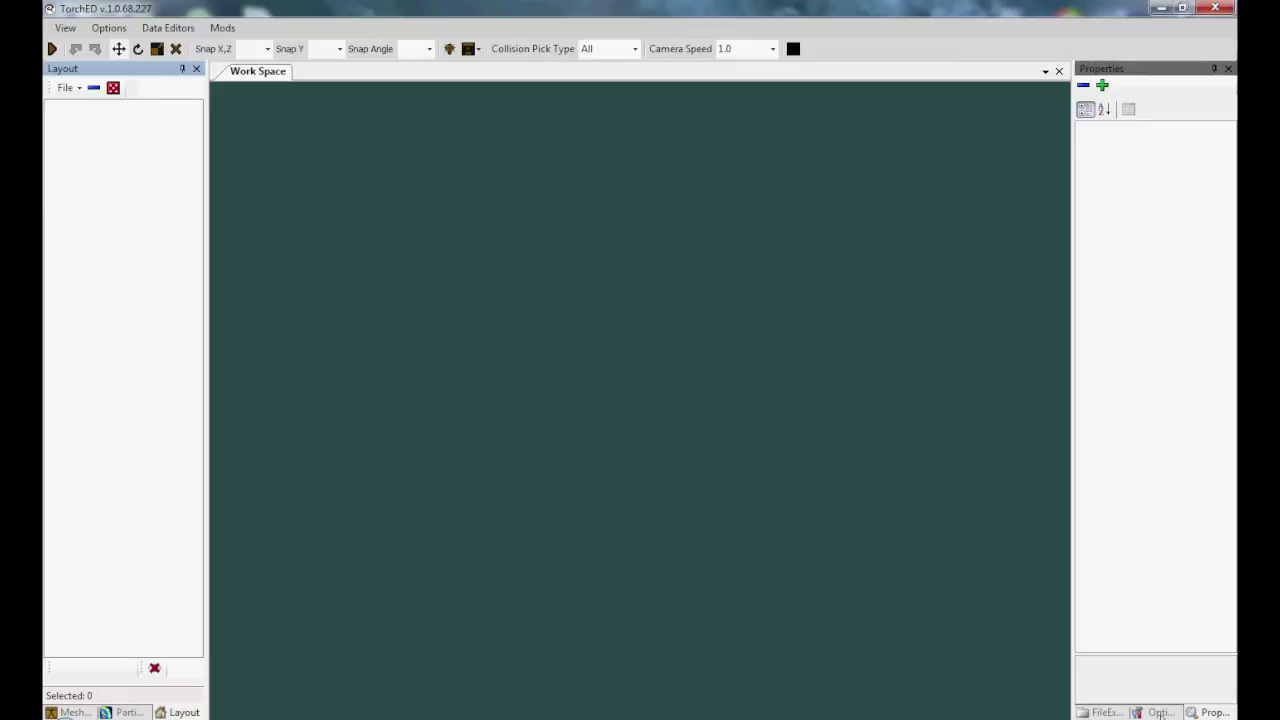
Set the in-game class option to Emberfreak and start the in-game test mode.
{"action": "left_click", "coordinate": [1158, 712]}
{"action": "left_click", "coordinate": [1218, 199]}
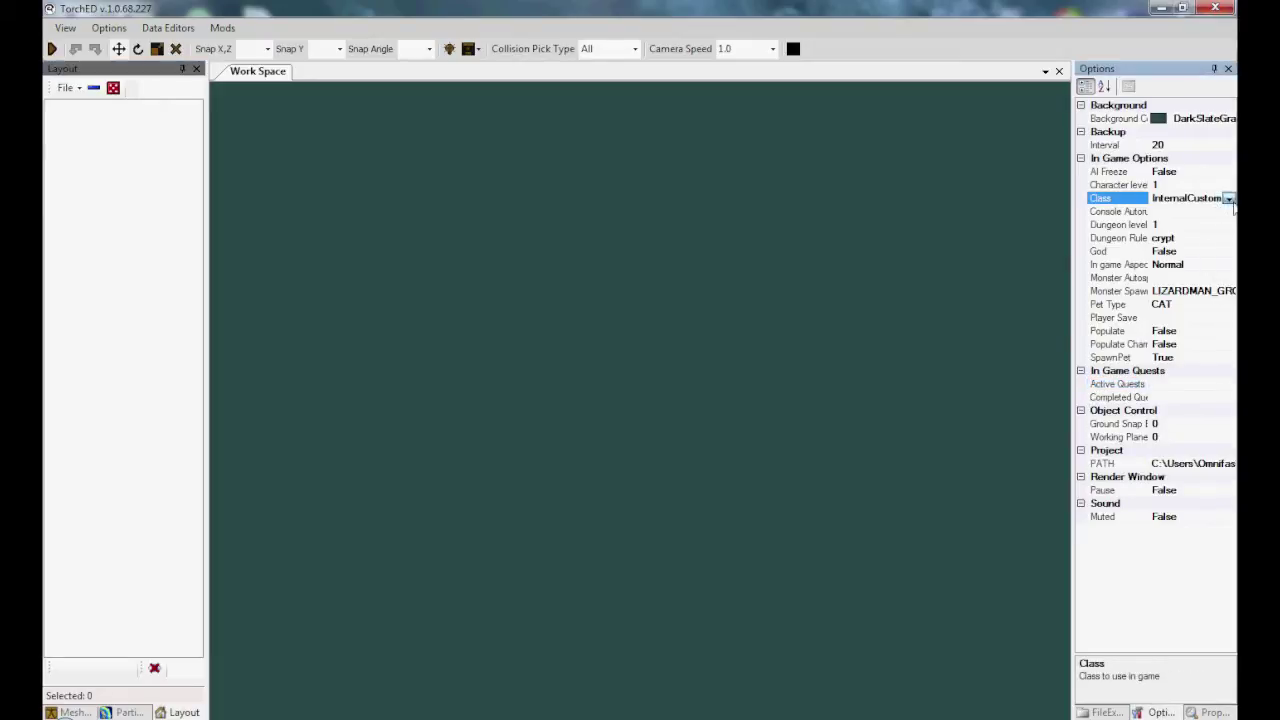
{"action": "left_click", "coordinate": [1229, 198]}
{"action": "left_click", "coordinate": [1180, 241]}
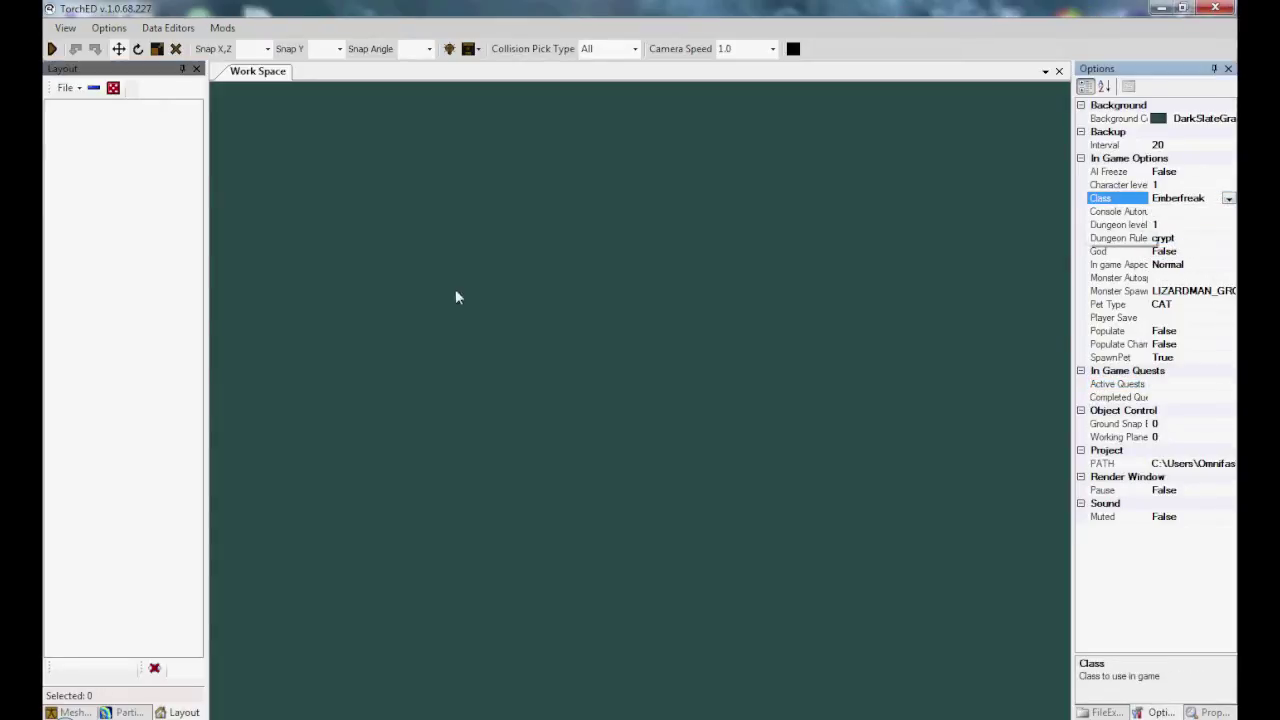
{"action": "left_click", "coordinate": [53, 49]}
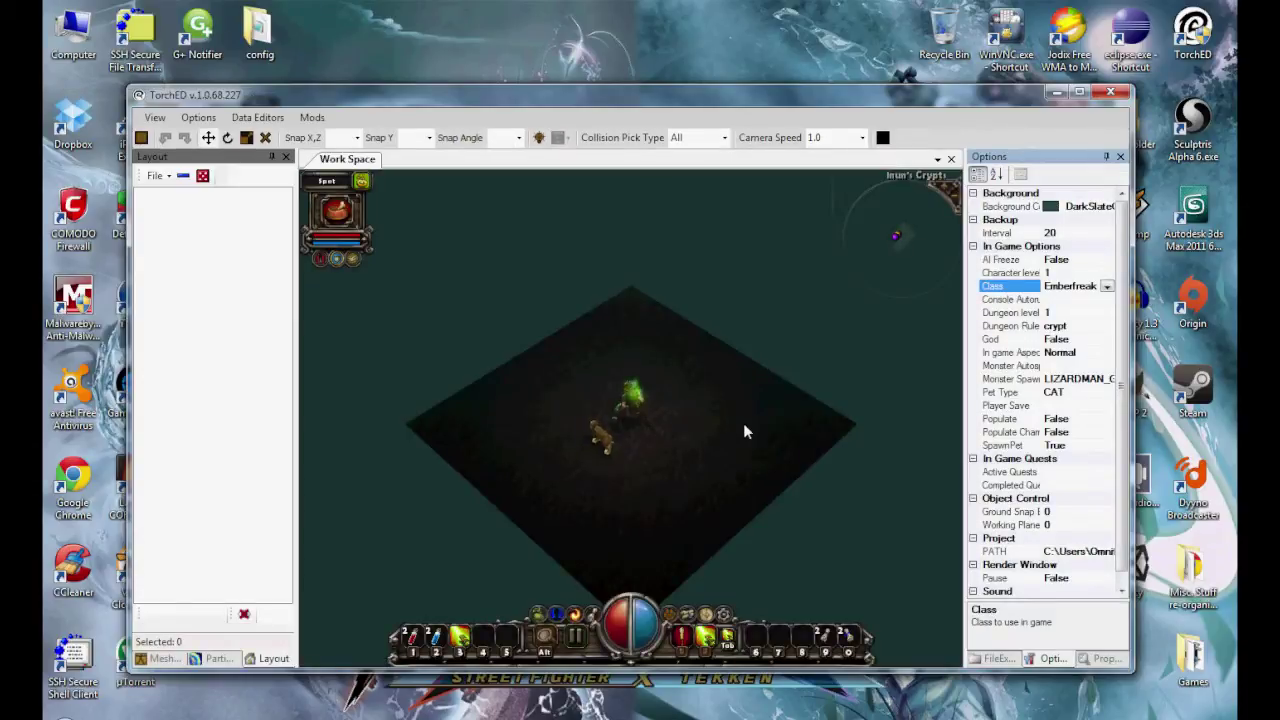
Test the class by casting its skill and walking the character around the test floor.
{"action": "mouse_move", "coordinate": [577, 481]}
{"action": "right_mouse_down"}
{"action": "mouse_move", "coordinate": [771, 440]}
{"action": "mouse_move", "coordinate": [491, 312]}
{"action": "right_mouse_up"}
{"action": "left_click", "coordinate": [649, 469]}
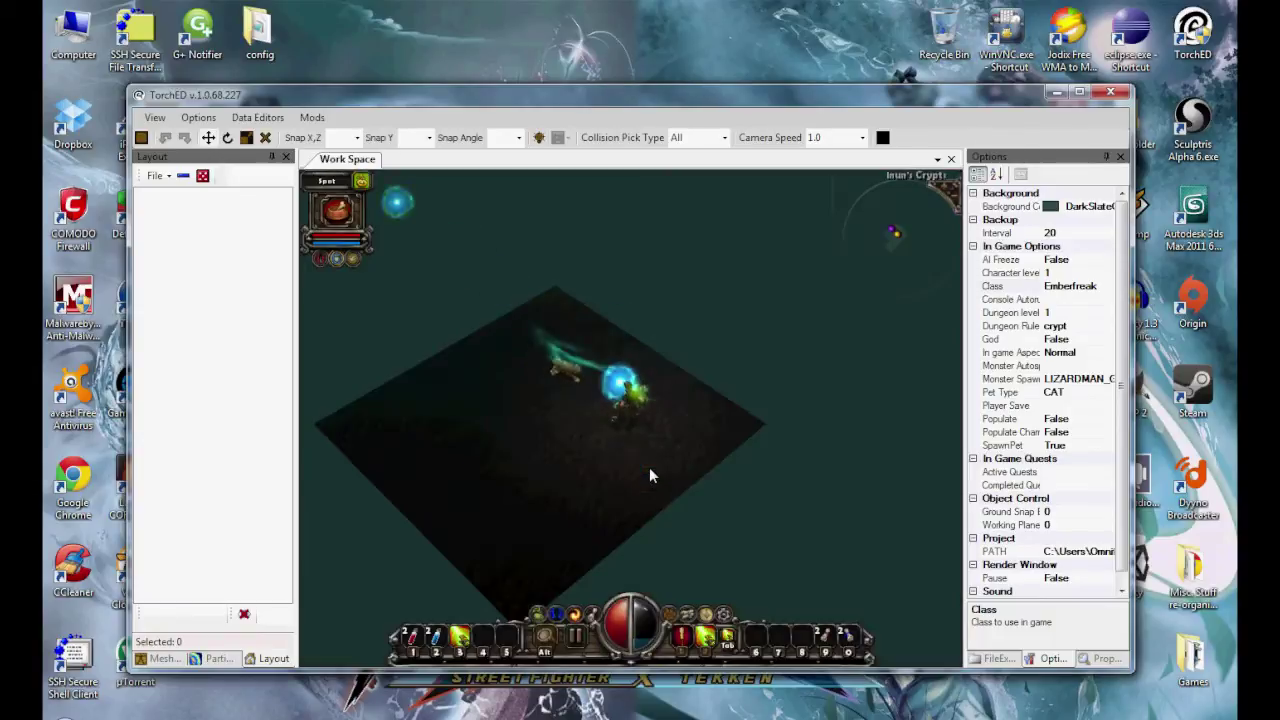
{"action": "mouse_move", "coordinate": [576, 461]}
{"action": "left_mouse_down"}
{"action": "mouse_move", "coordinate": [473, 482]}
{"action": "mouse_move", "coordinate": [577, 361]}
{"action": "mouse_move", "coordinate": [808, 414]}
{"action": "mouse_move", "coordinate": [666, 500]}
{"action": "mouse_move", "coordinate": [540, 514]}
{"action": "mouse_move", "coordinate": [531, 409]}
{"action": "mouse_move", "coordinate": [557, 446]}
{"action": "mouse_move", "coordinate": [791, 500]}
{"action": "mouse_move", "coordinate": [774, 414]}
{"action": "mouse_move", "coordinate": [725, 383]}
{"action": "mouse_move", "coordinate": [743, 531]}
{"action": "mouse_move", "coordinate": [694, 460]}
{"action": "left_mouse_up"}
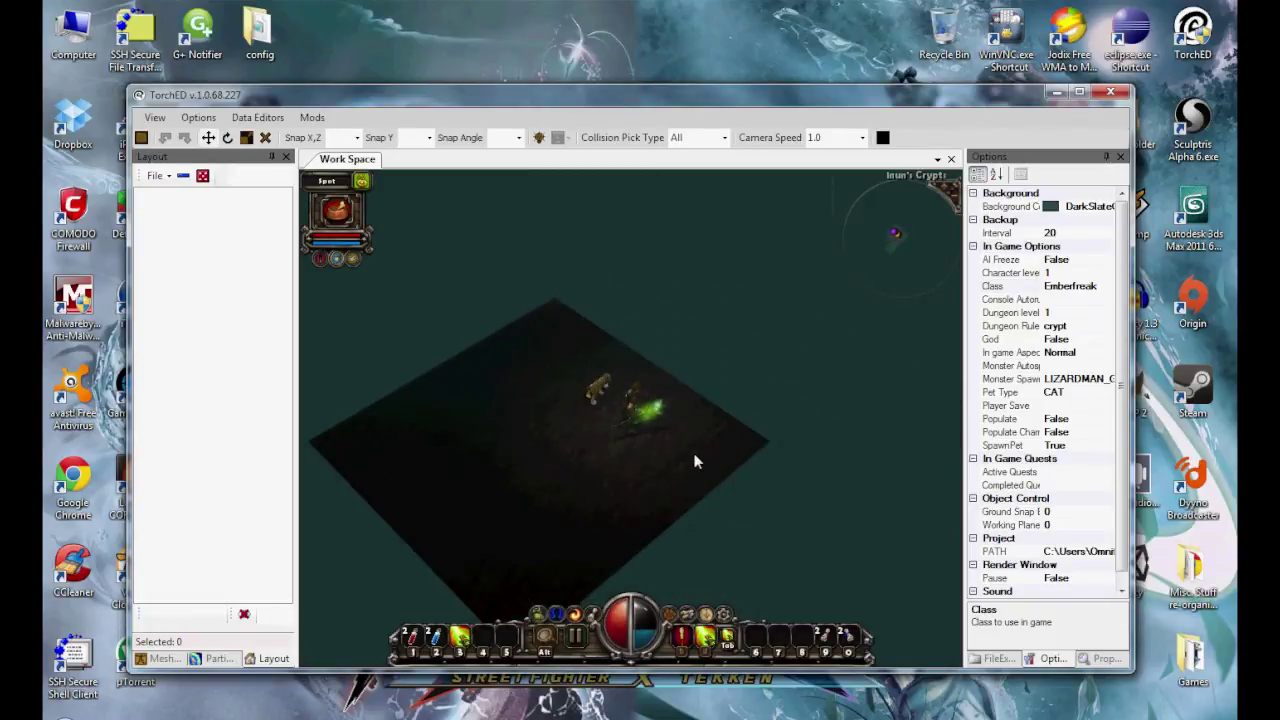
Check the Arcane, Lore and Battle skill pages of the character, inspect the Battle skill and close the skill pane.
{"action": "key", "text": "s"}
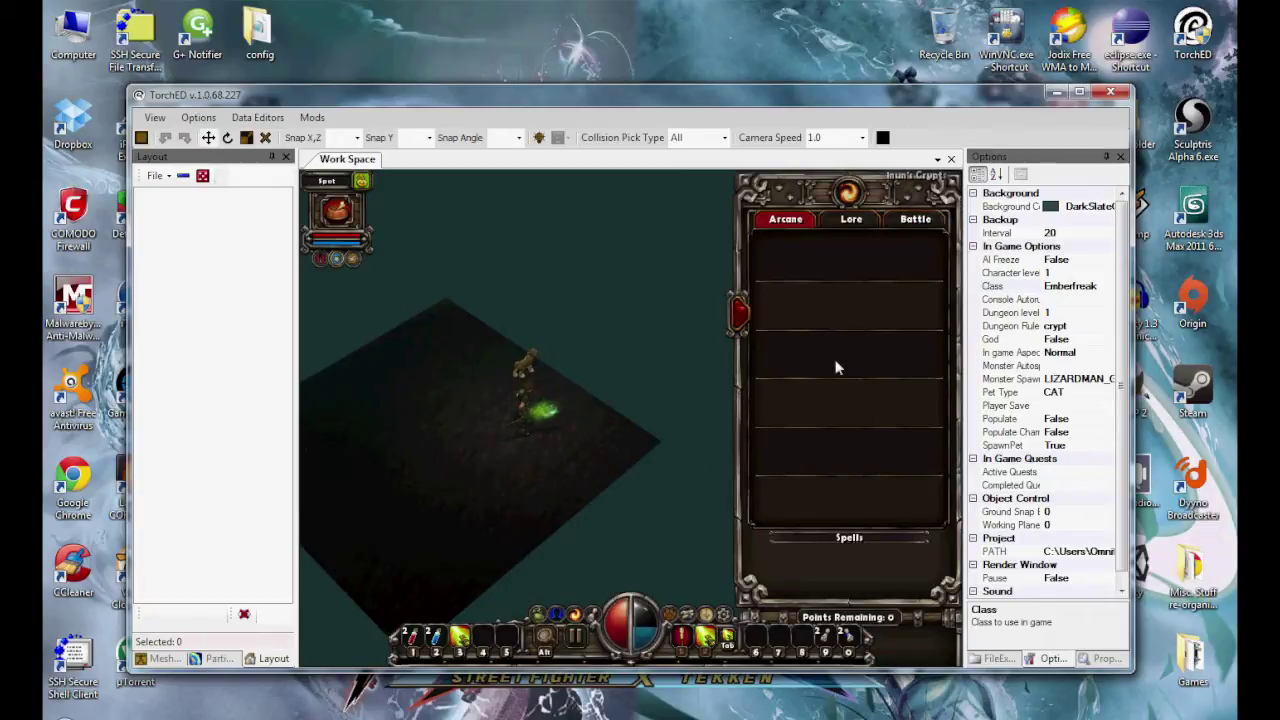
{"action": "left_click", "coordinate": [850, 220]}
{"action": "left_click", "coordinate": [905, 220]}
{"action": "mouse_move", "coordinate": [850, 500]}
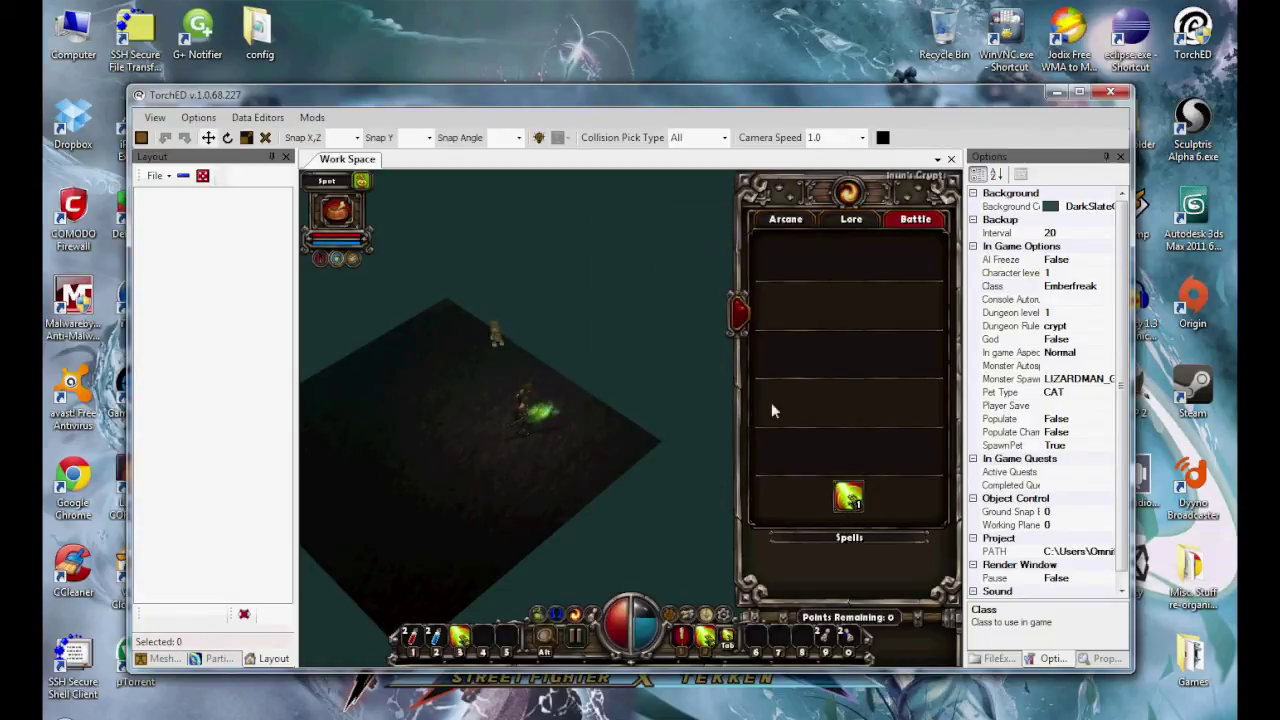
{"action": "left_click", "coordinate": [740, 316]}
Try the skill and character movement again across the test floor, and return to editor mode.
{"action": "right_click", "coordinate": [755, 506]}
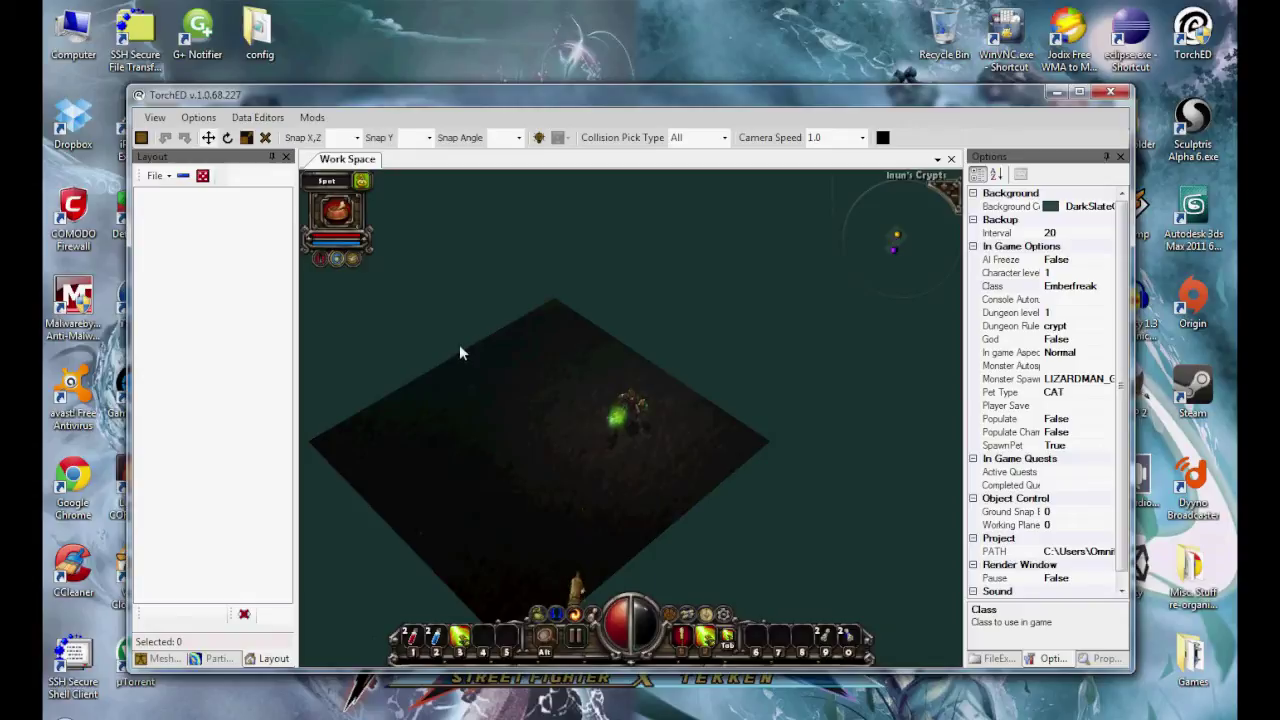
{"action": "left_click", "coordinate": [486, 490]}
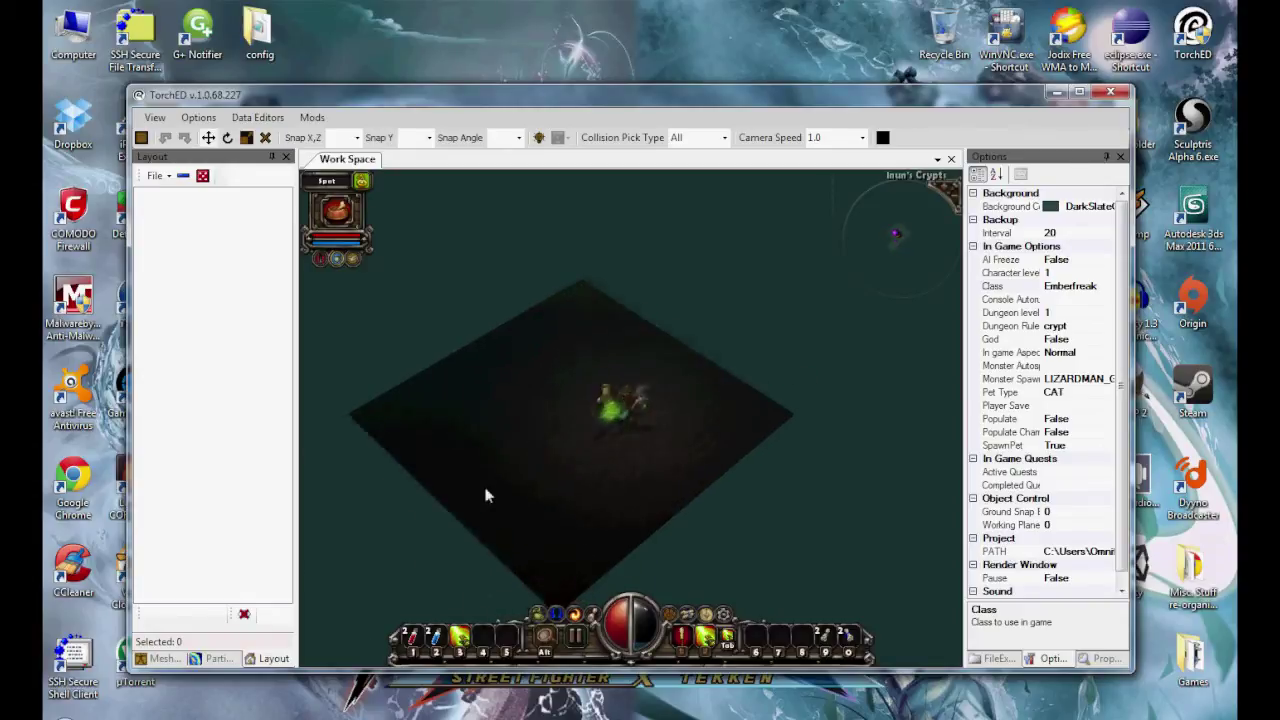
{"action": "mouse_move", "coordinate": [599, 497]}
{"action": "left_mouse_down"}
{"action": "mouse_move", "coordinate": [731, 432]}
{"action": "mouse_move", "coordinate": [620, 315]}
{"action": "mouse_move", "coordinate": [489, 345]}
{"action": "mouse_move", "coordinate": [553, 386]}
{"action": "left_mouse_up"}
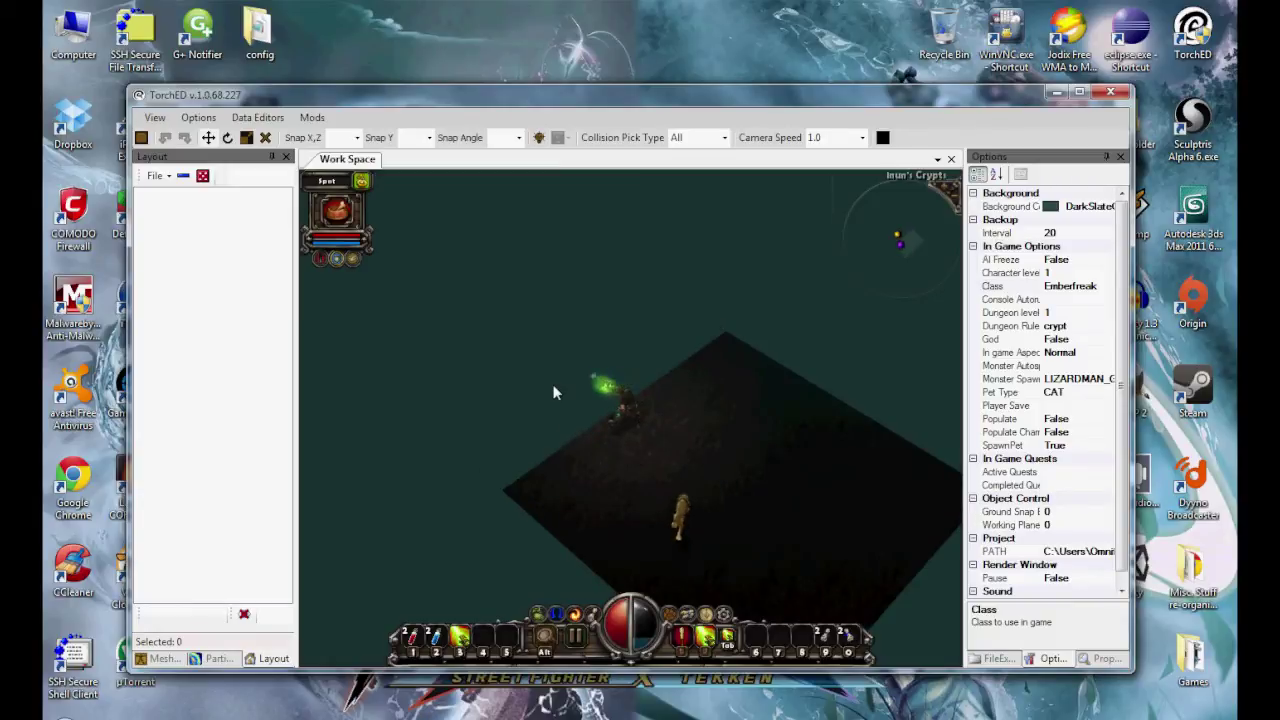
{"action": "left_click", "coordinate": [841, 547]}
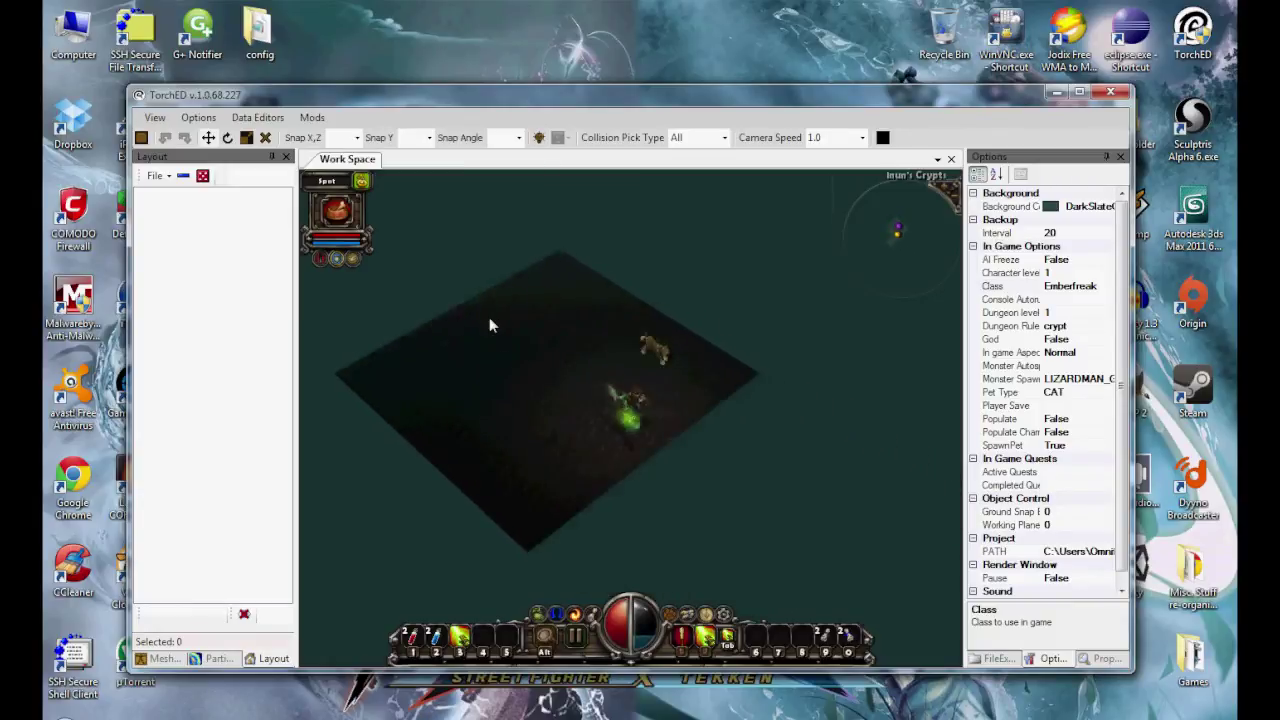
{"action": "left_click", "coordinate": [489, 318]}
{"action": "left_click", "coordinate": [772, 552]}
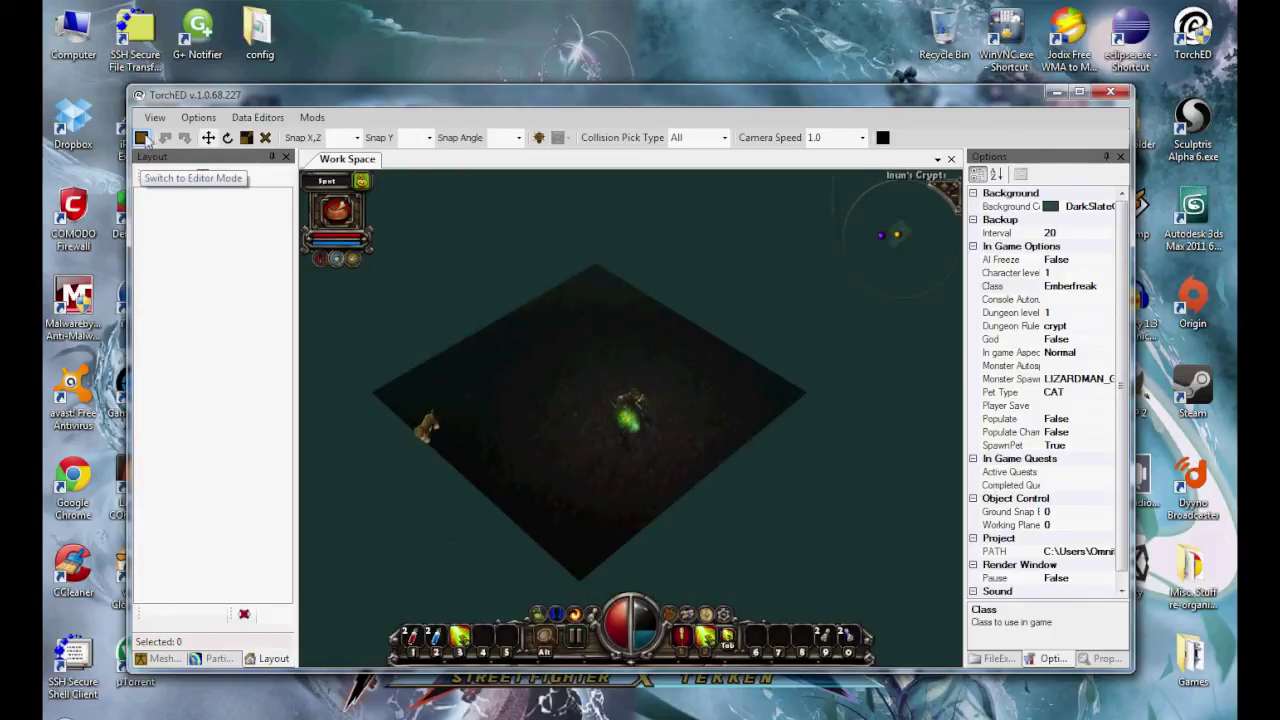
{"action": "left_click", "coordinate": [143, 139]}
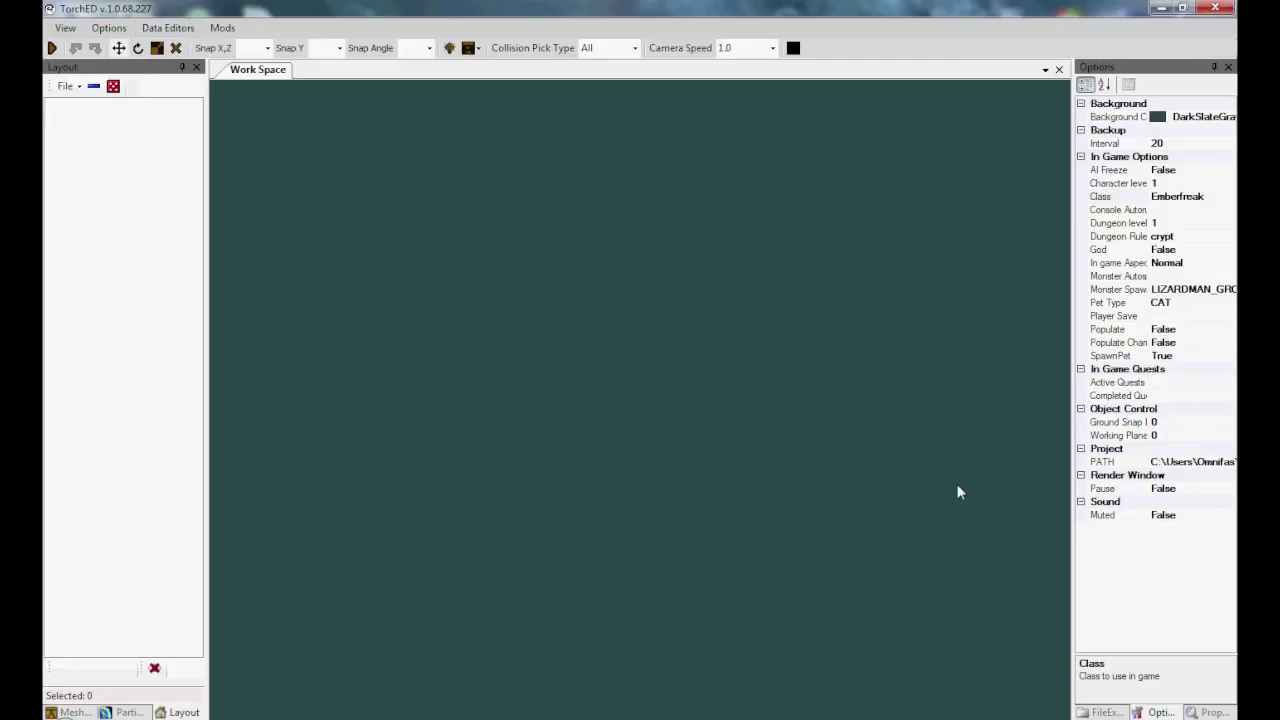
Open the TorchED base folder, go to media\UI and select charactercreate.layout.
{"action": "left_click", "coordinate": [222, 30]}
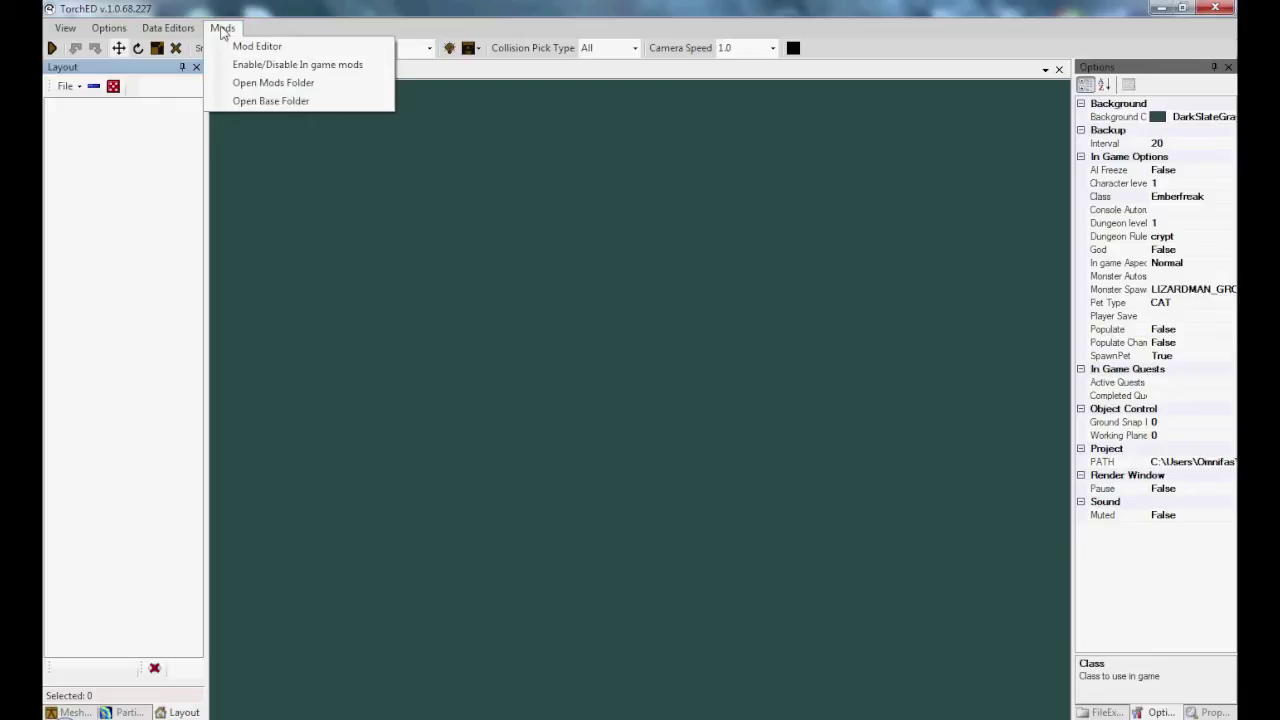
{"action": "left_click", "coordinate": [295, 103]}
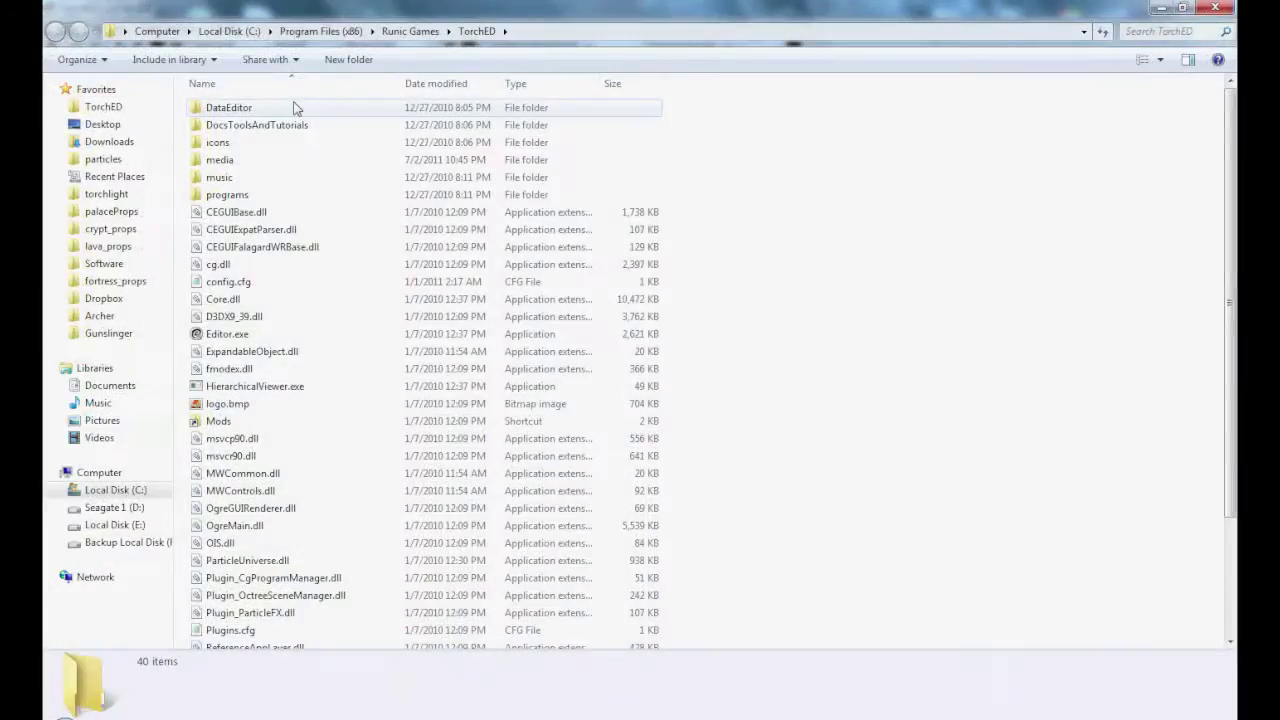
{"action": "double_click", "coordinate": [228, 166]}
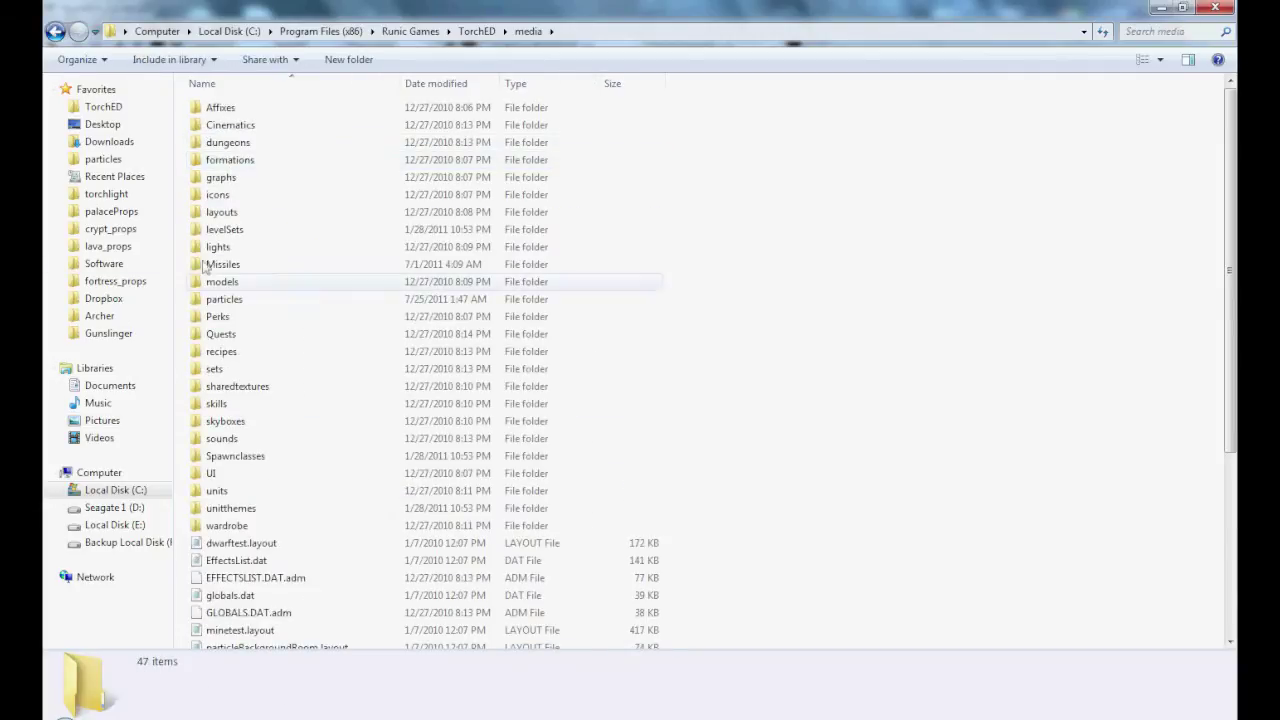
{"action": "double_click", "coordinate": [222, 475]}
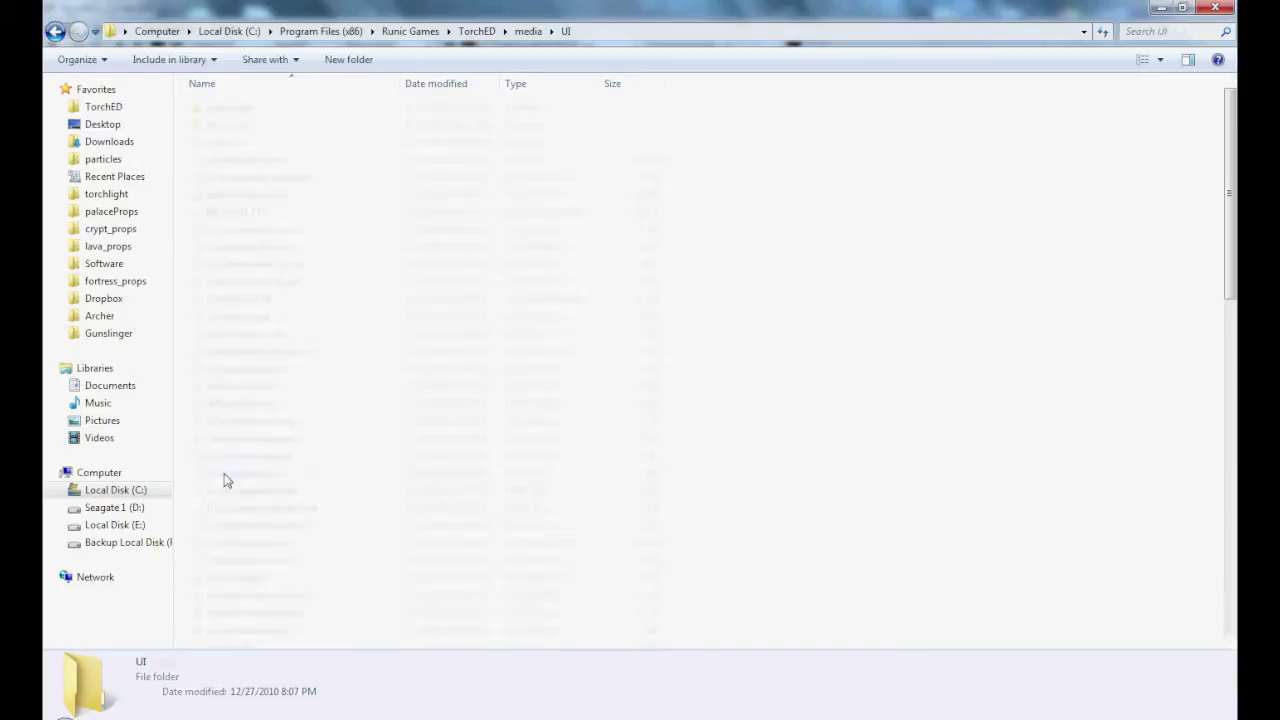
{"action": "left_click", "coordinate": [305, 232]}
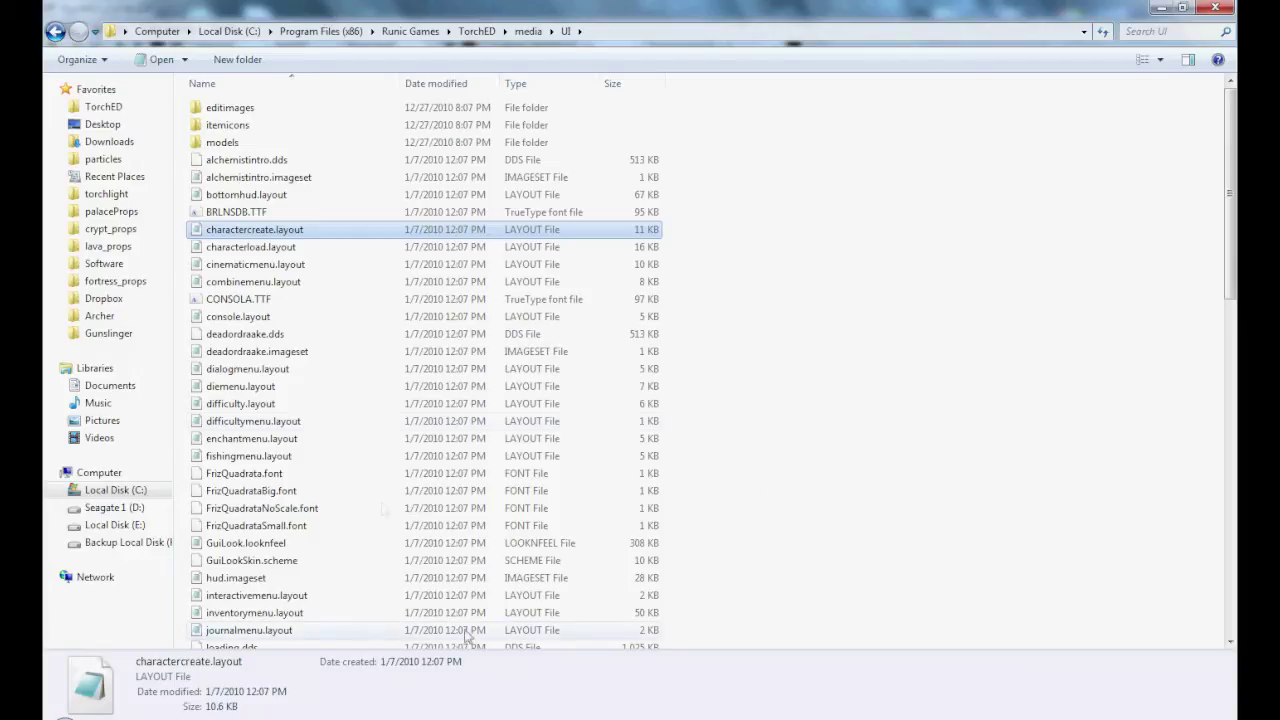
Open charactercreate.layout, examine the Destroyer, Vanquisher and Alchemist radio button blocks, and close the file.
{"action": "double_click", "coordinate": [289, 232]}
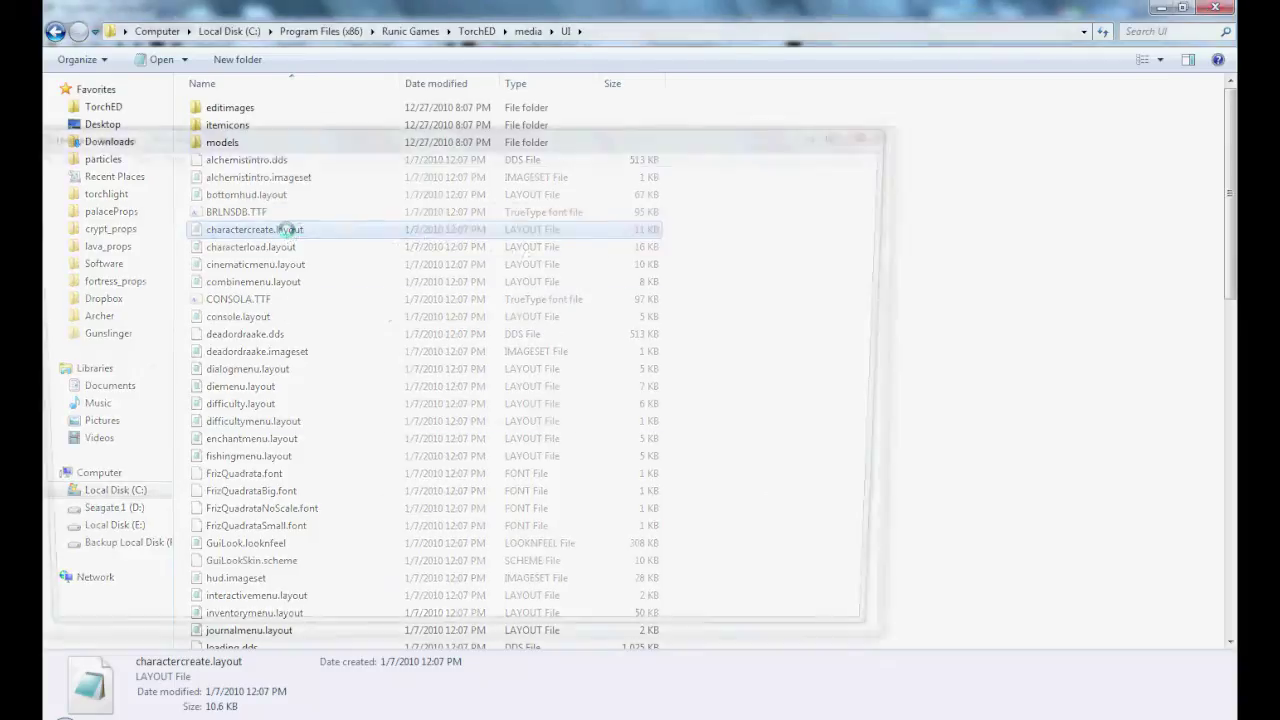
{"action": "left_click_drag", "start_coordinate": [363, 138], "coordinate": [649, 183]}
{"action": "double_click", "coordinate": [649, 183]}
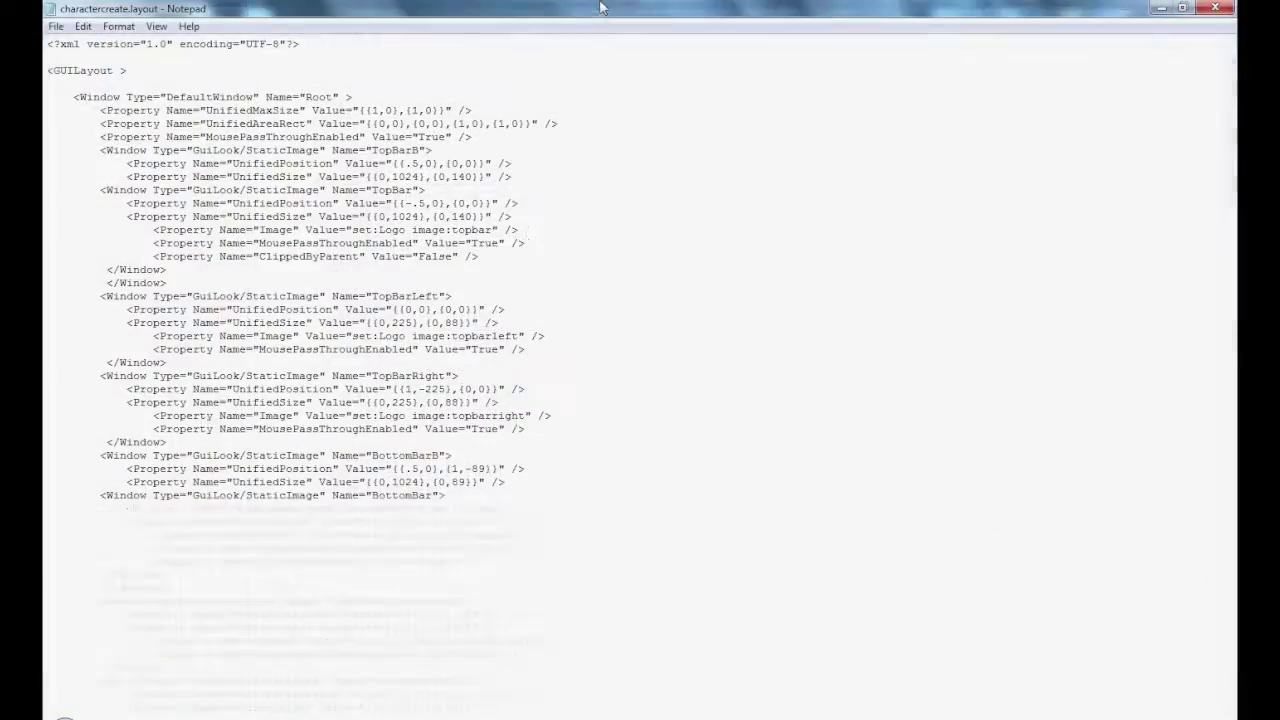
{"action": "left_click_drag", "start_coordinate": [1230, 82], "coordinate": [1233, 587]}
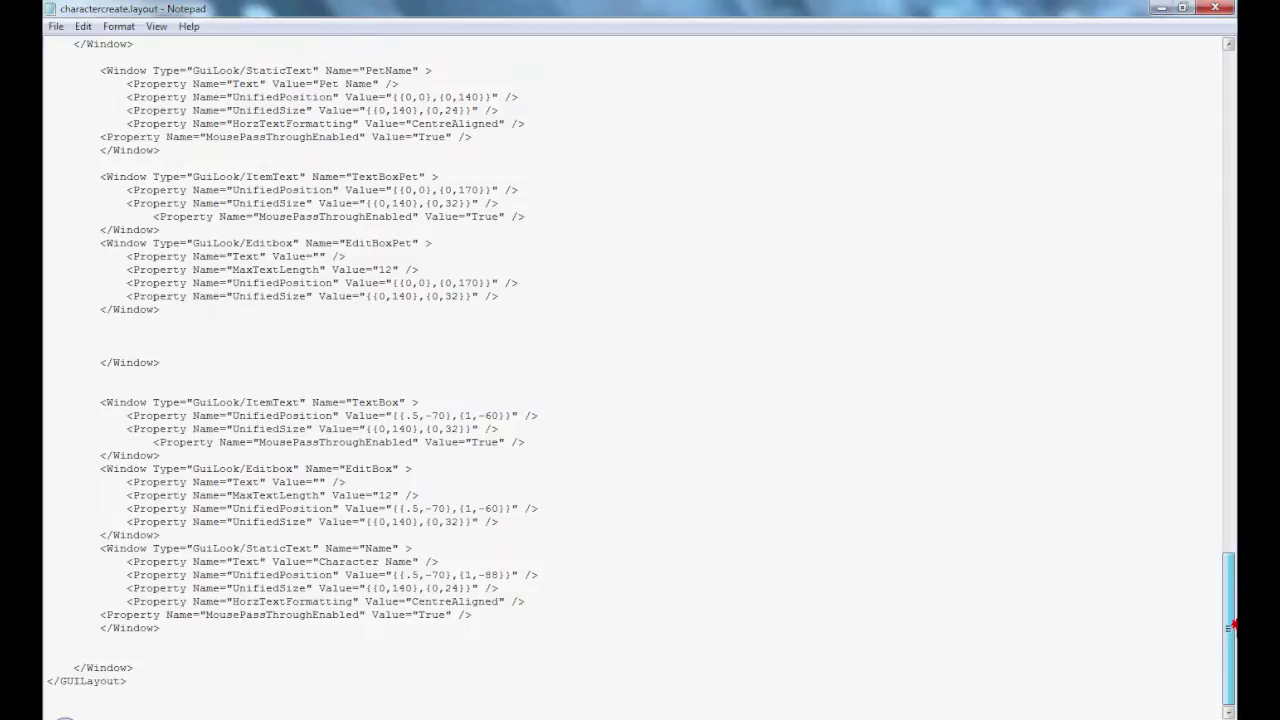
{"action": "mouse_move", "coordinate": [1235, 626]}
{"action": "left_mouse_down"}
{"action": "mouse_move", "coordinate": [1221, 512]}
{"action": "mouse_move", "coordinate": [1227, 608]}
{"action": "left_mouse_up"}
{"action": "left_click_drag", "start_coordinate": [1225, 612], "coordinate": [1235, 369]}
{"action": "left_click_drag", "start_coordinate": [455, 601], "coordinate": [79, 215]}
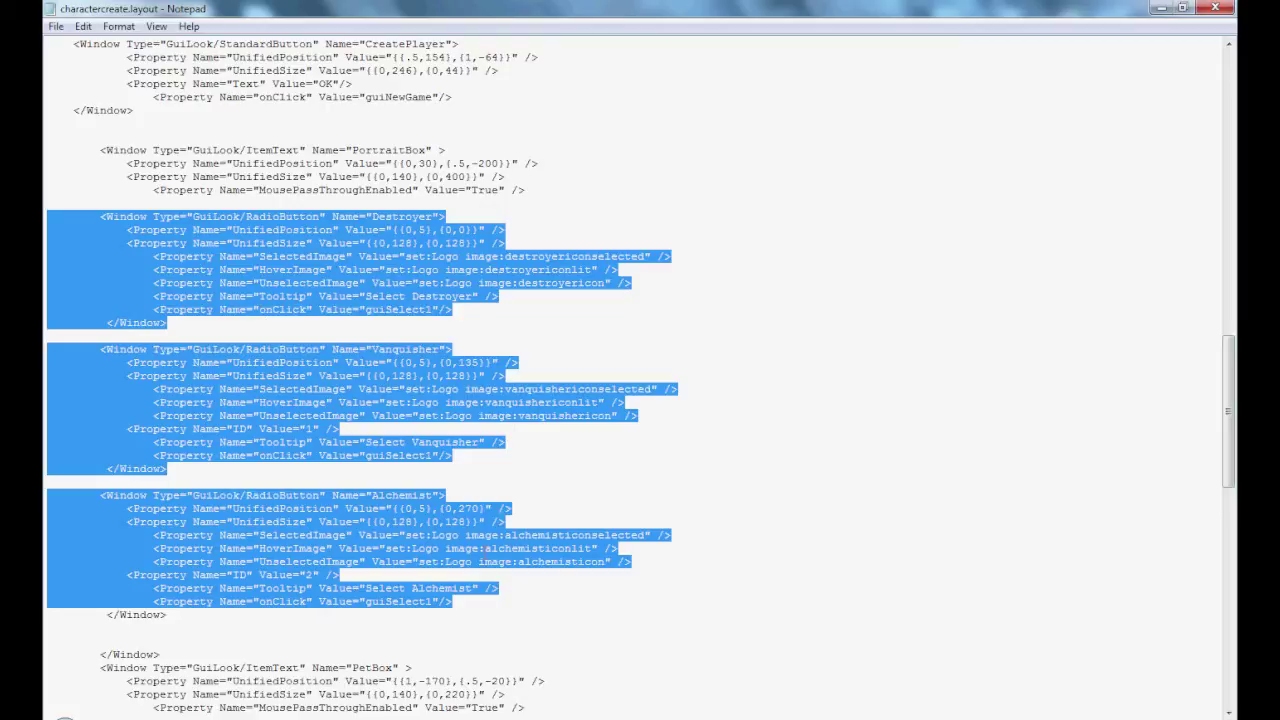
{"action": "left_click", "coordinate": [346, 521]}
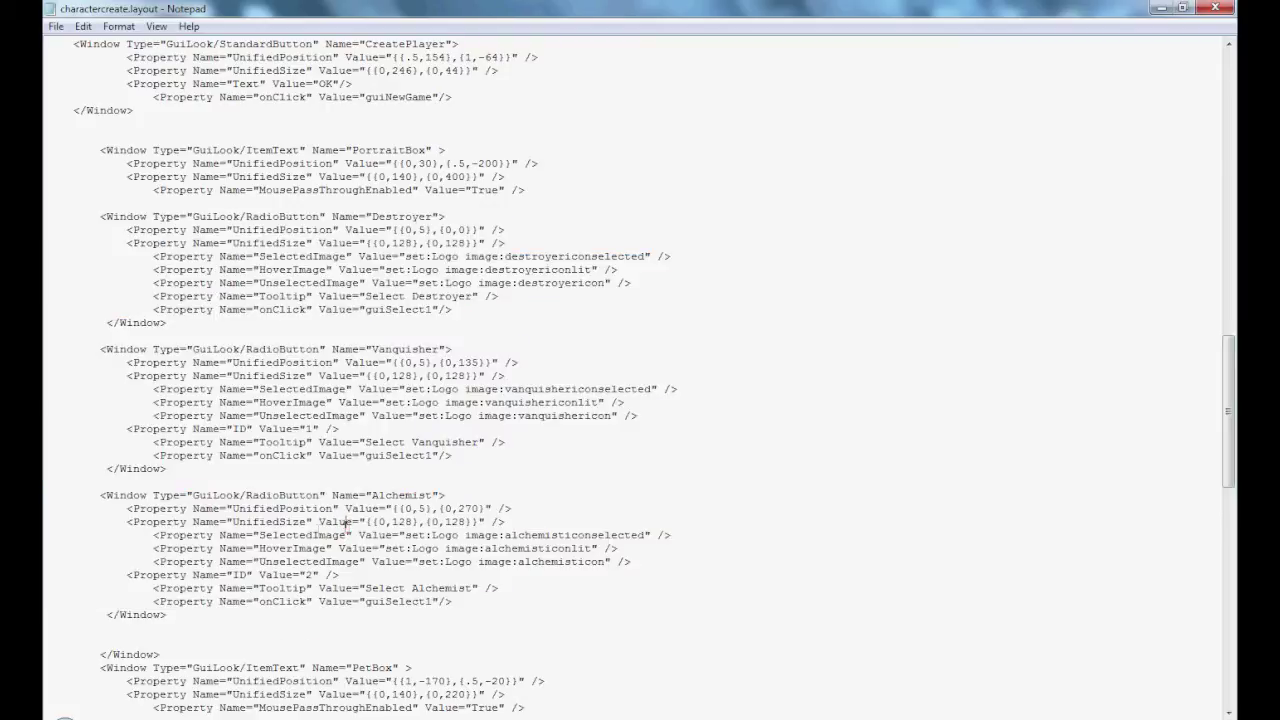
{"action": "left_click", "coordinate": [1218, 9]}
Copy the charactercreate.layout file from the base UI folder and close that folder window.
{"action": "double_click", "coordinate": [298, 232]}
{"action": "right_click", "coordinate": [298, 232]}
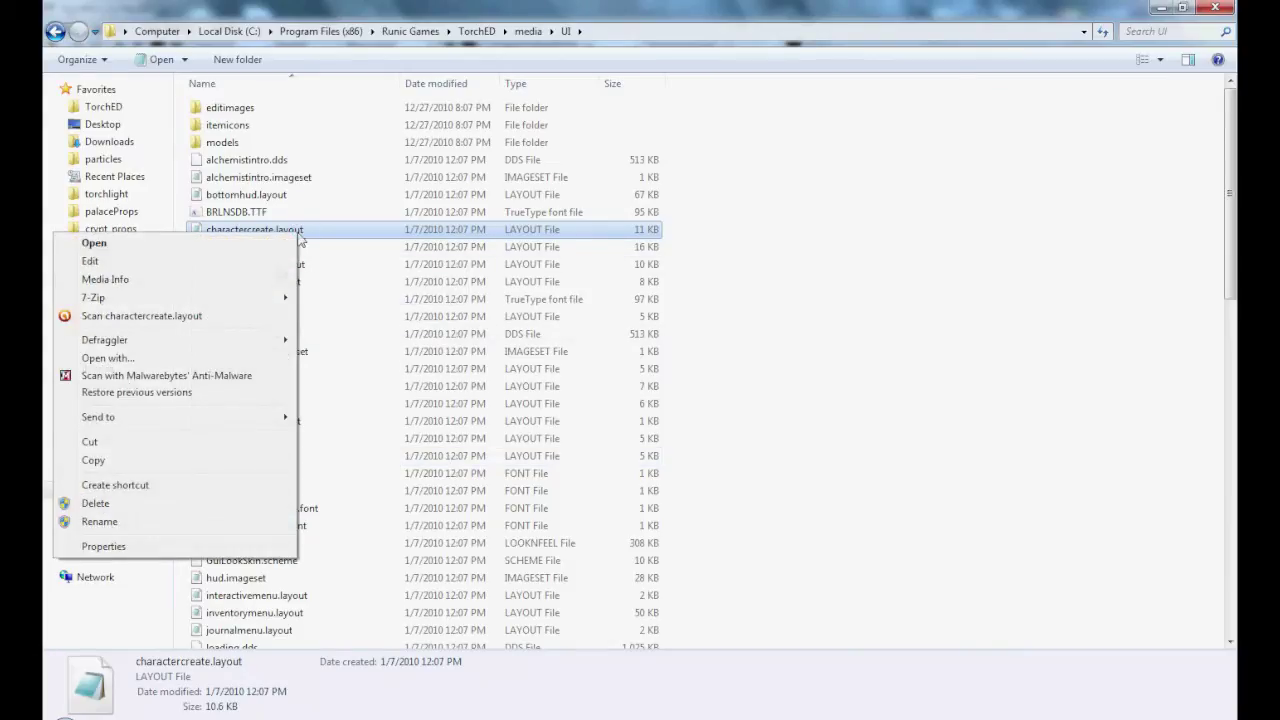
{"action": "left_click", "coordinate": [124, 461]}
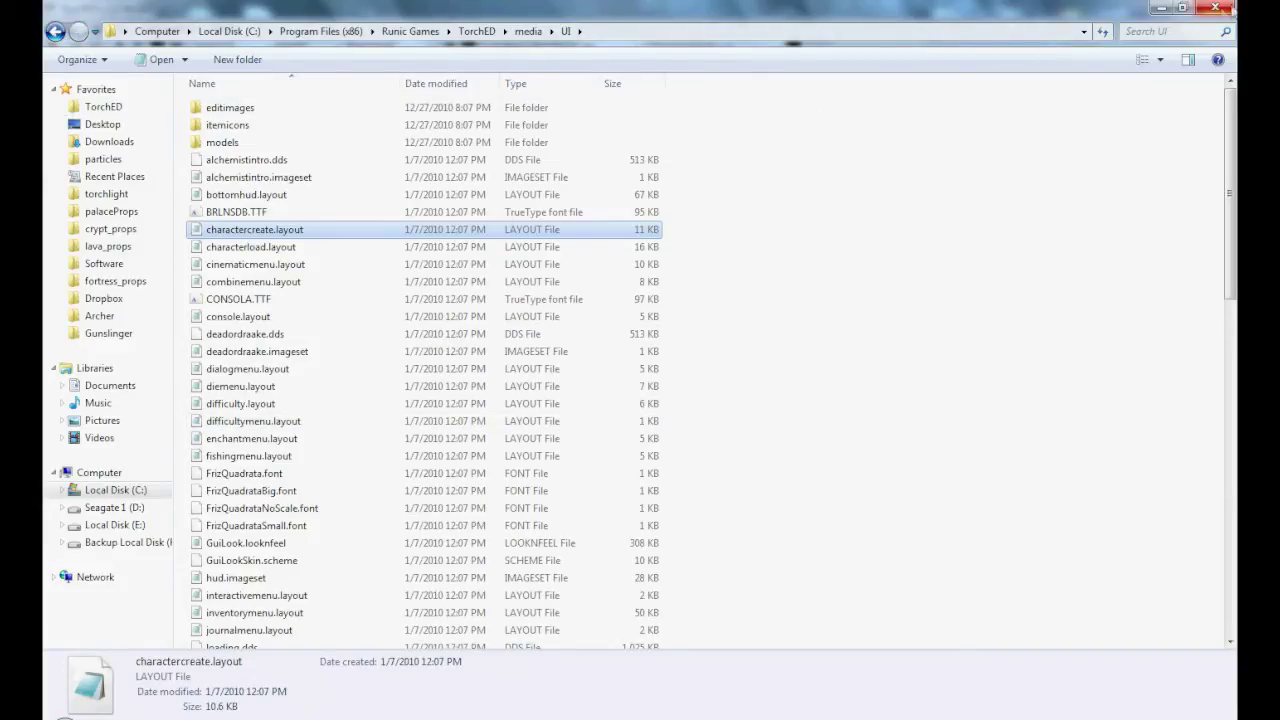
{"action": "left_click", "coordinate": [1215, 8]}
Open the mods folder from TorchED, go to EmberFreak\media and create a folder named UI.
{"action": "left_click", "coordinate": [222, 28]}
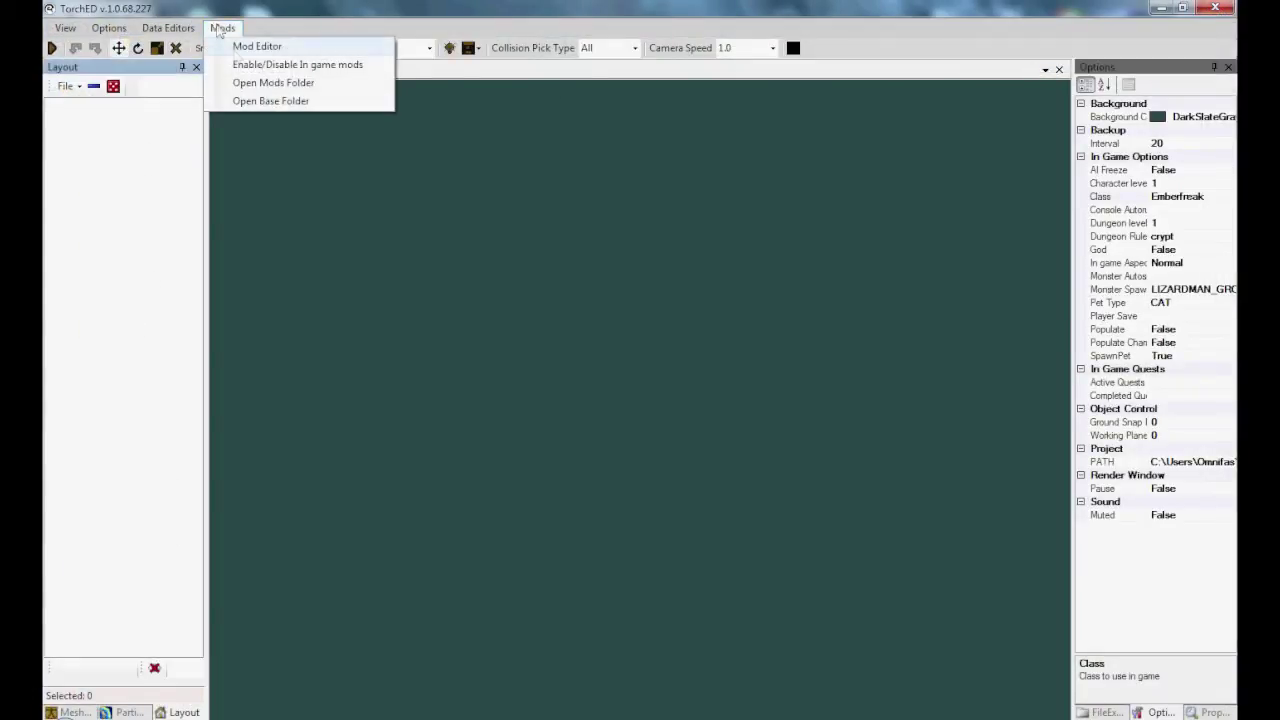
{"action": "left_click", "coordinate": [276, 84]}
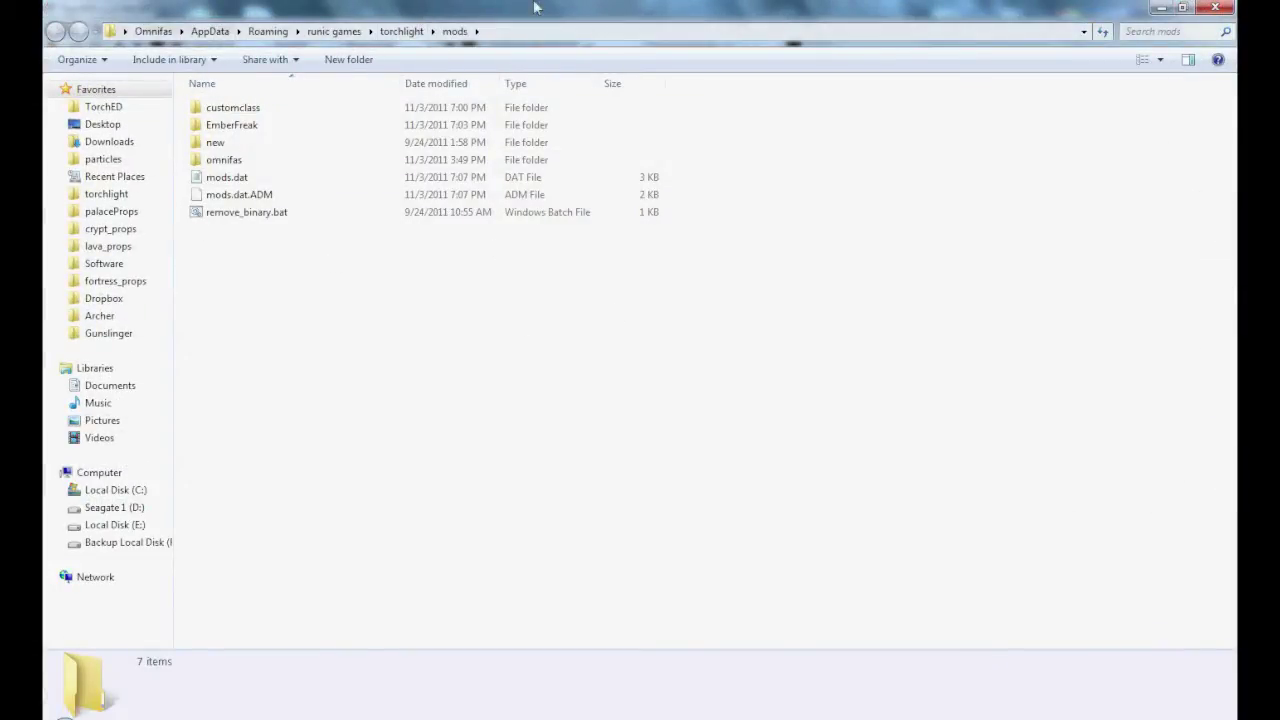
{"action": "double_click", "coordinate": [255, 128]}
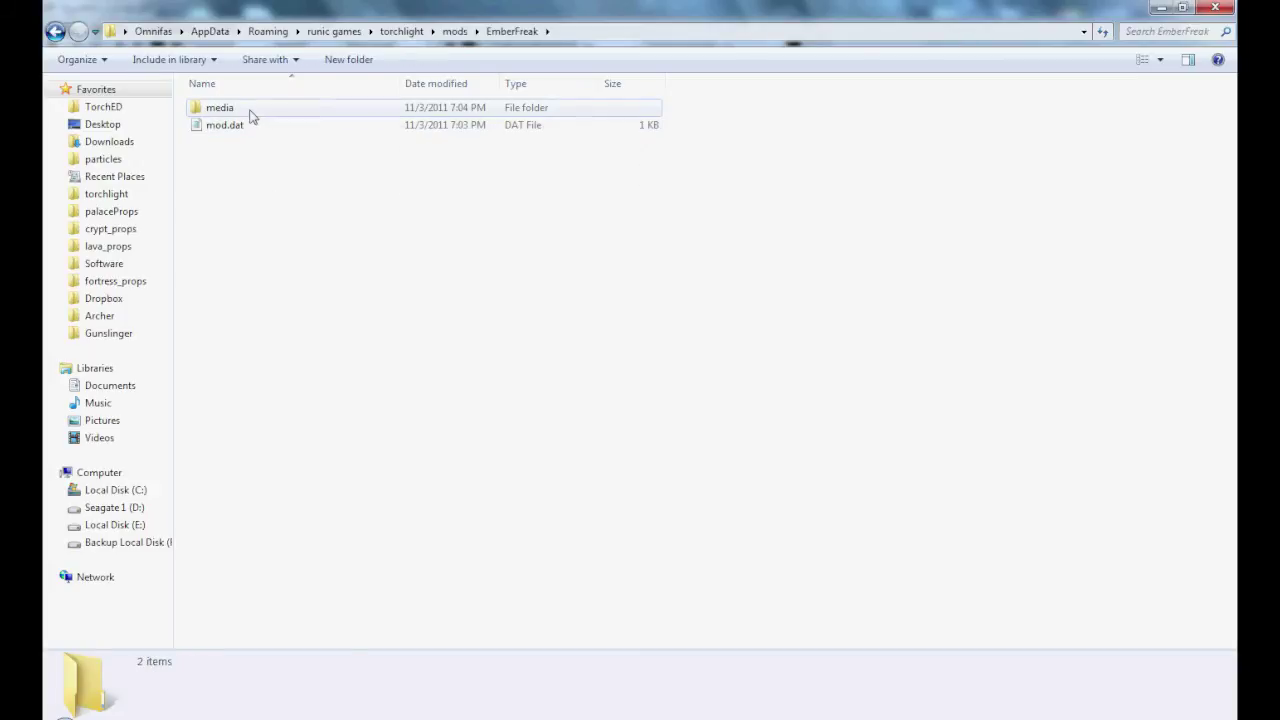
{"action": "double_click", "coordinate": [250, 112]}
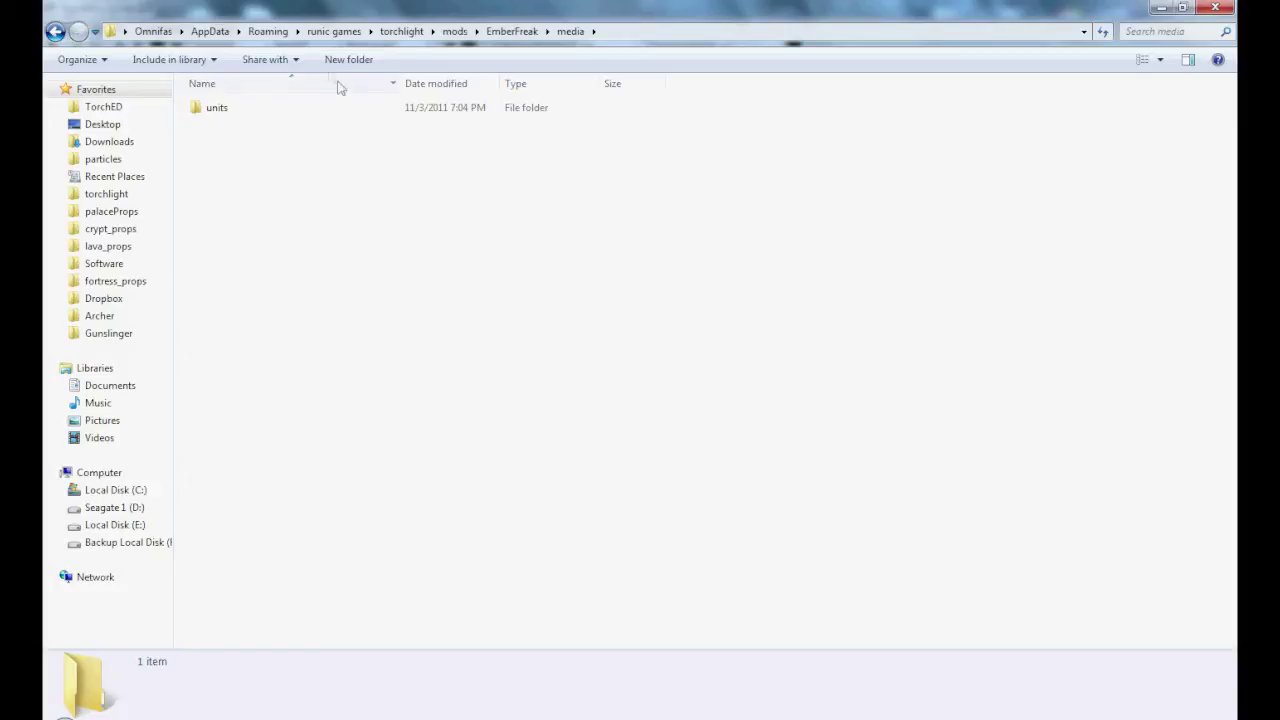
{"action": "left_click", "coordinate": [363, 60]}
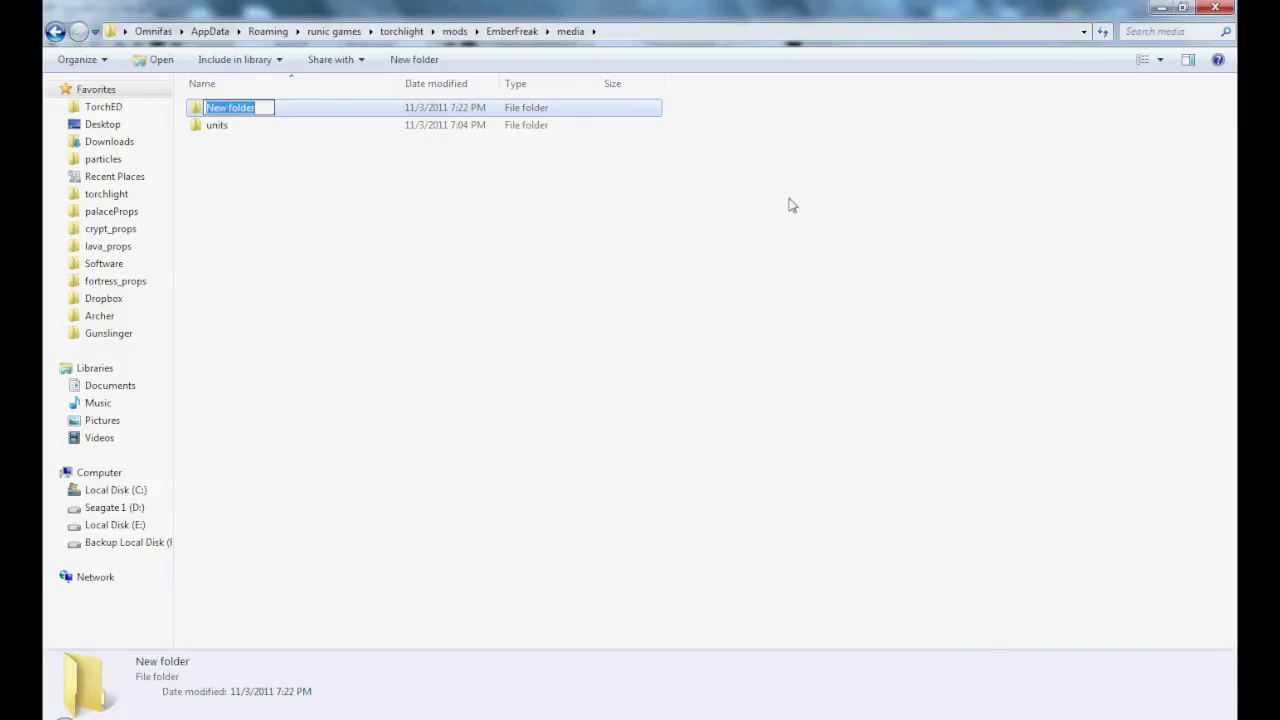
{"action": "type", "text": "UI"}
{"action": "key", "text": "Return"}
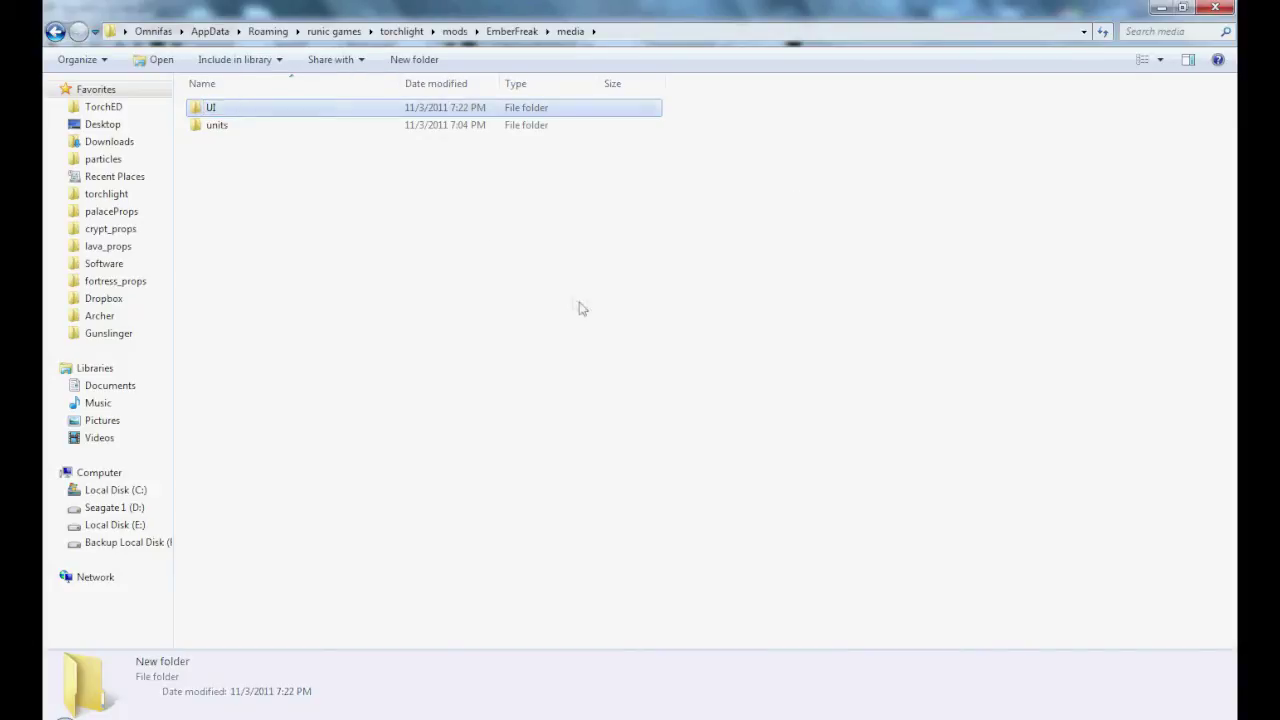
Paste charactercreate.layout into the EmberFreak mod's new UI folder.
{"action": "left_click", "coordinate": [577, 306]}
{"action": "double_click", "coordinate": [210, 107]}
{"action": "right_click", "coordinate": [437, 260]}
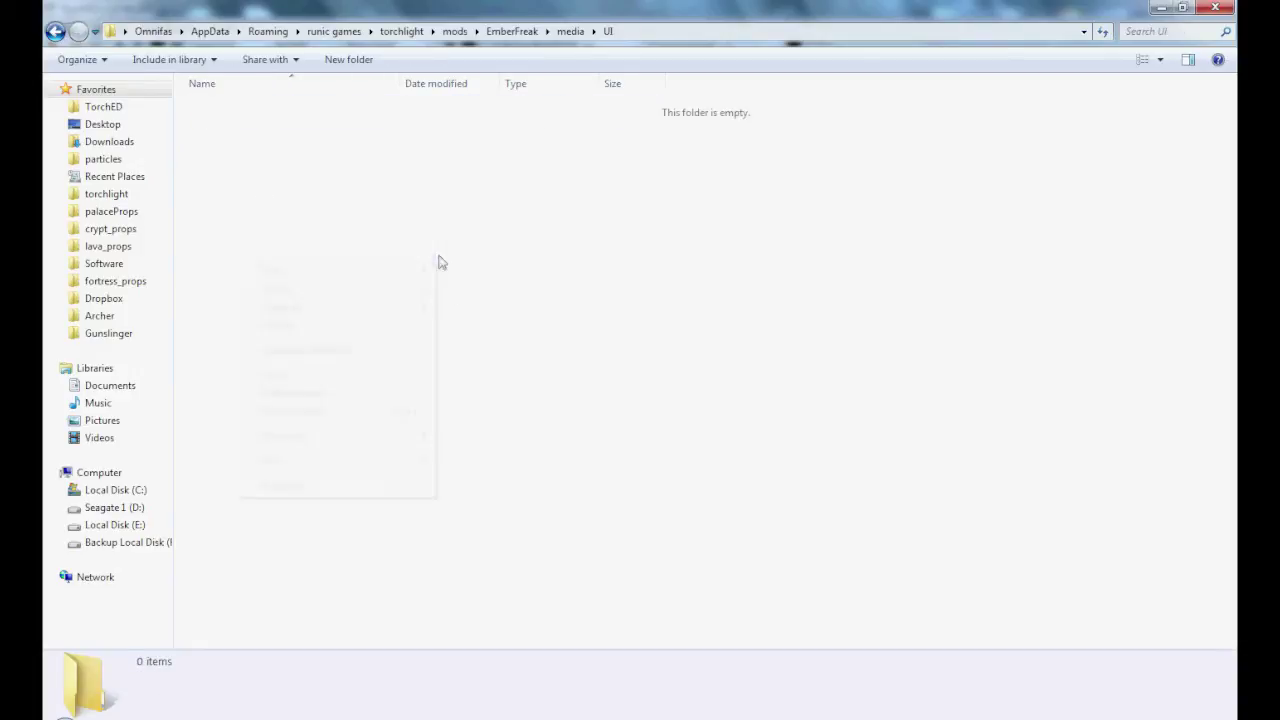
{"action": "left_click", "coordinate": [294, 373]}
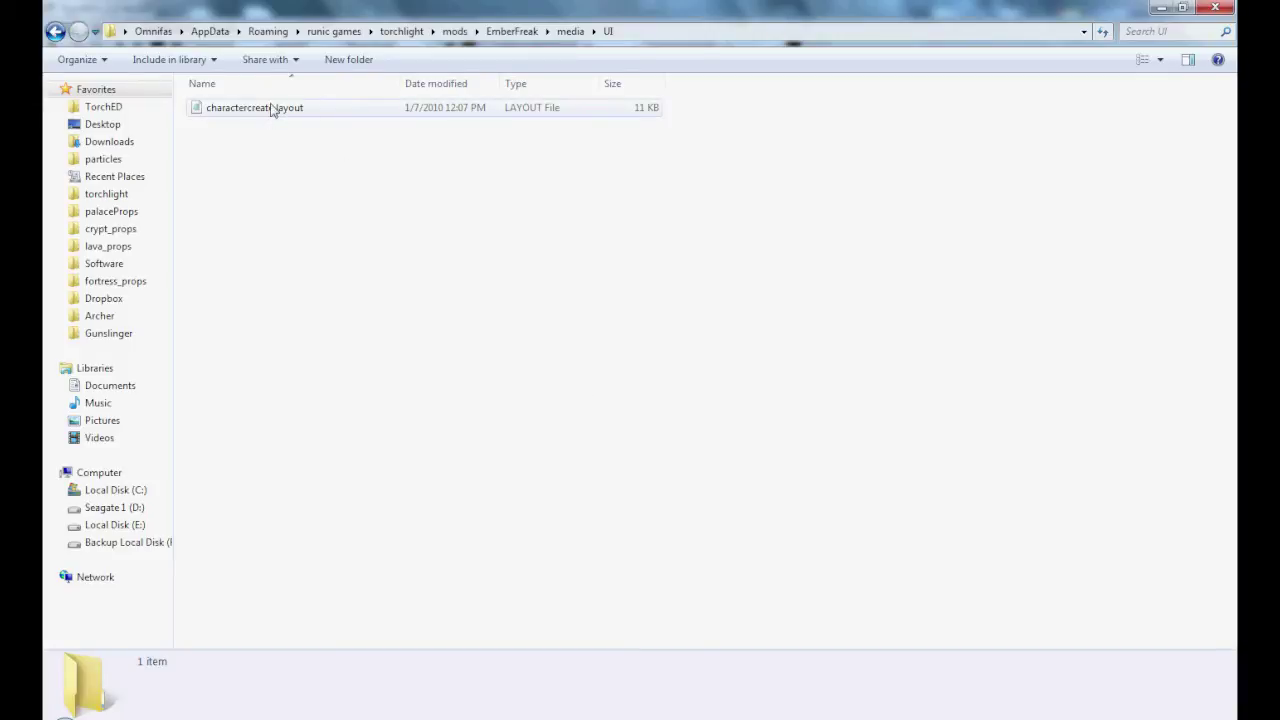
Check the emberfreak unit's Name in the Player Editor, copy it and close the editor.
{"action": "left_click", "coordinate": [224, 716]}
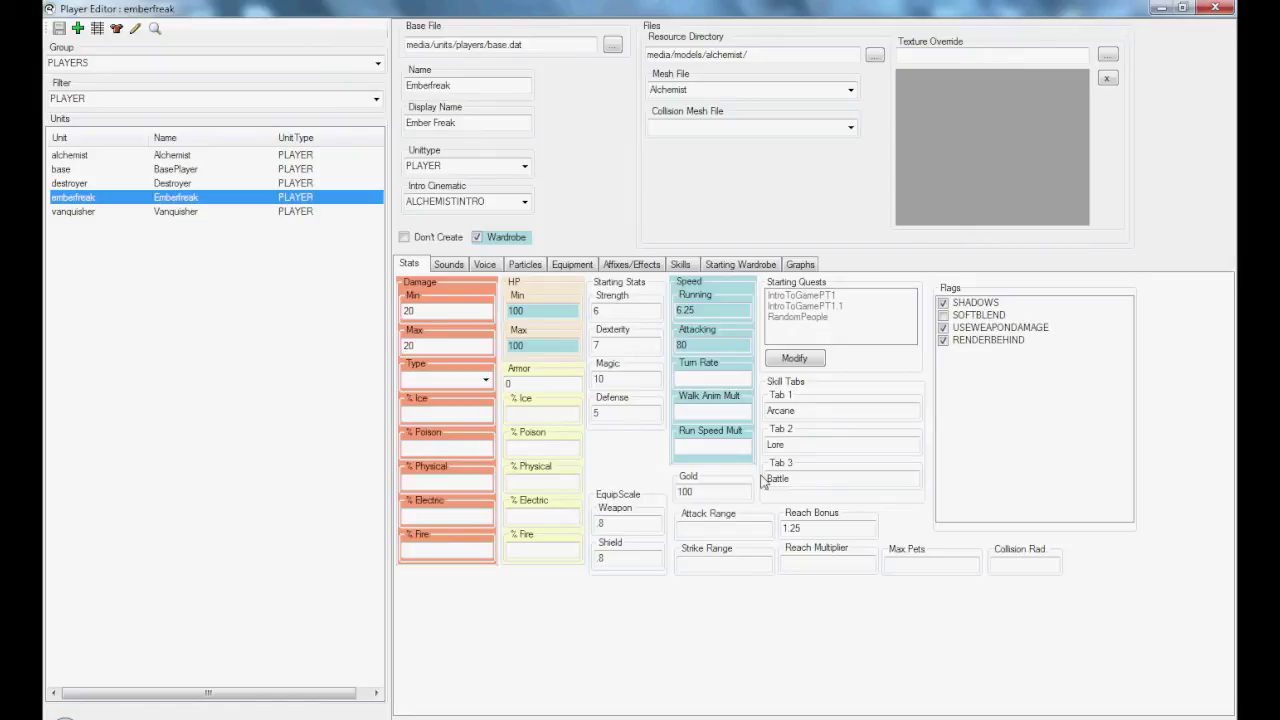
{"action": "double_click", "coordinate": [474, 86]}
{"action": "left_click", "coordinate": [476, 86]}
{"action": "left_click_drag", "start_coordinate": [492, 85], "coordinate": [408, 83]}
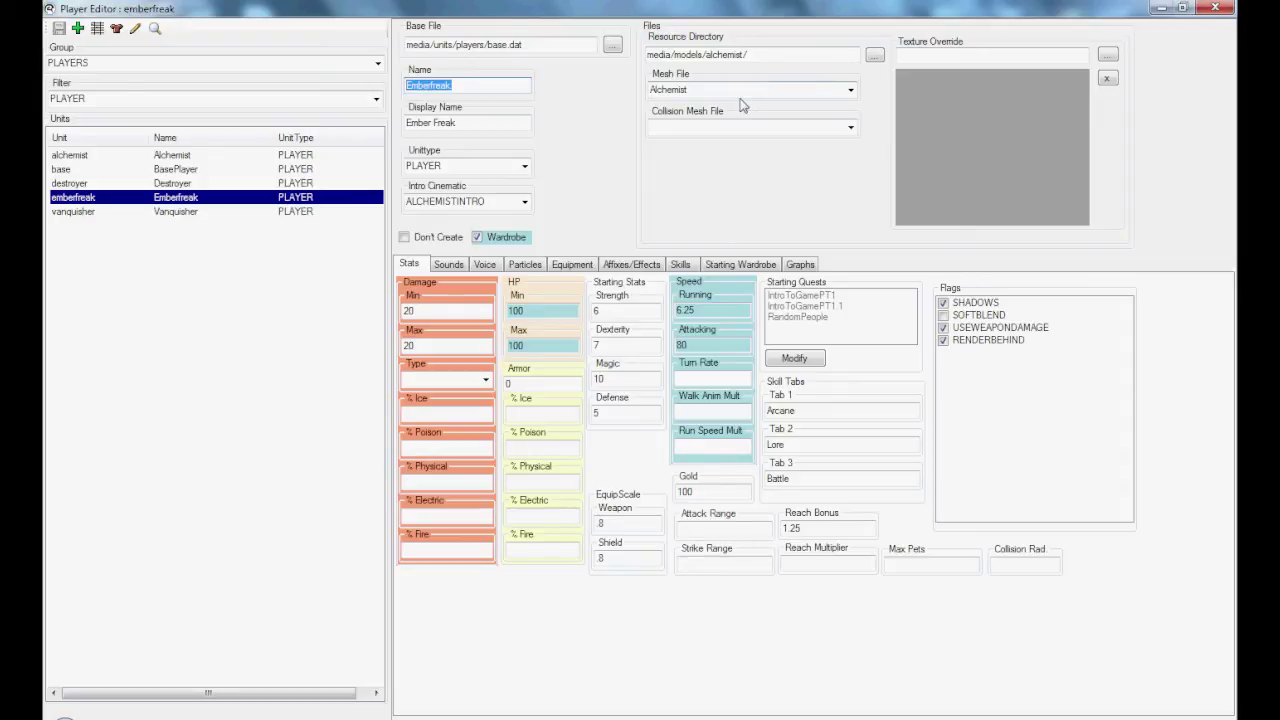
{"action": "right_click", "coordinate": [433, 88]}
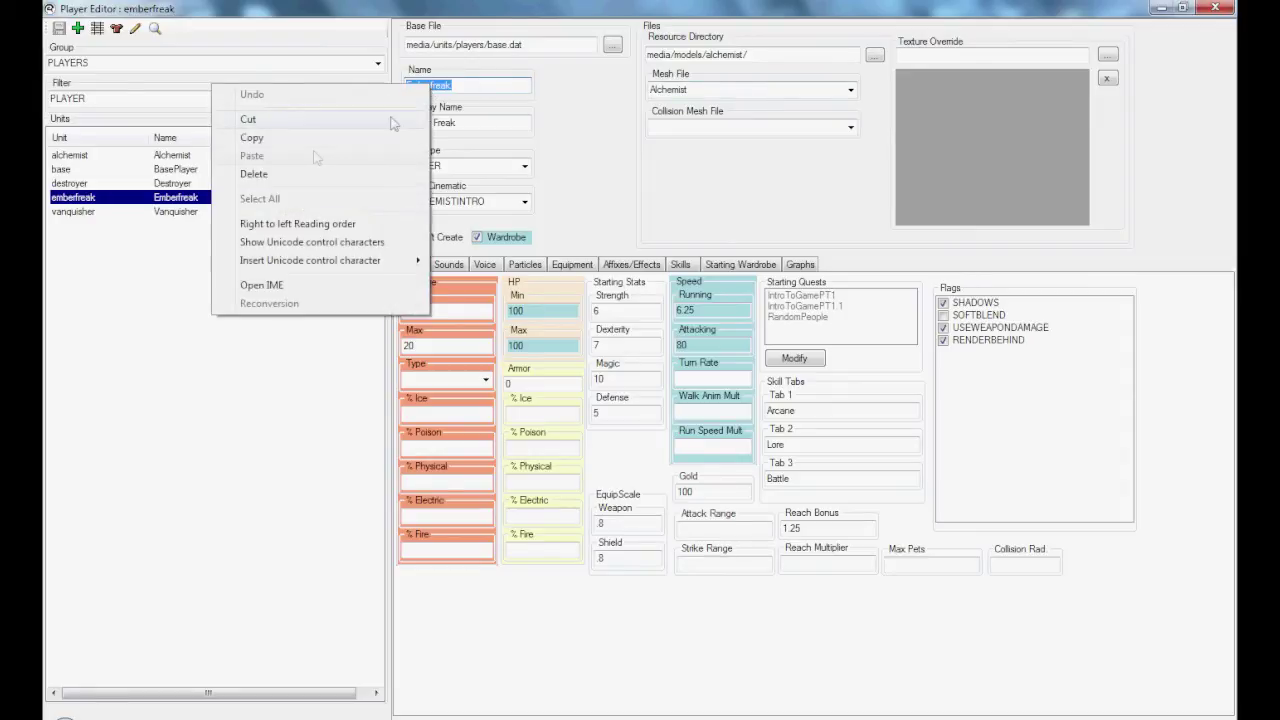
{"action": "left_click", "coordinate": [388, 136]}
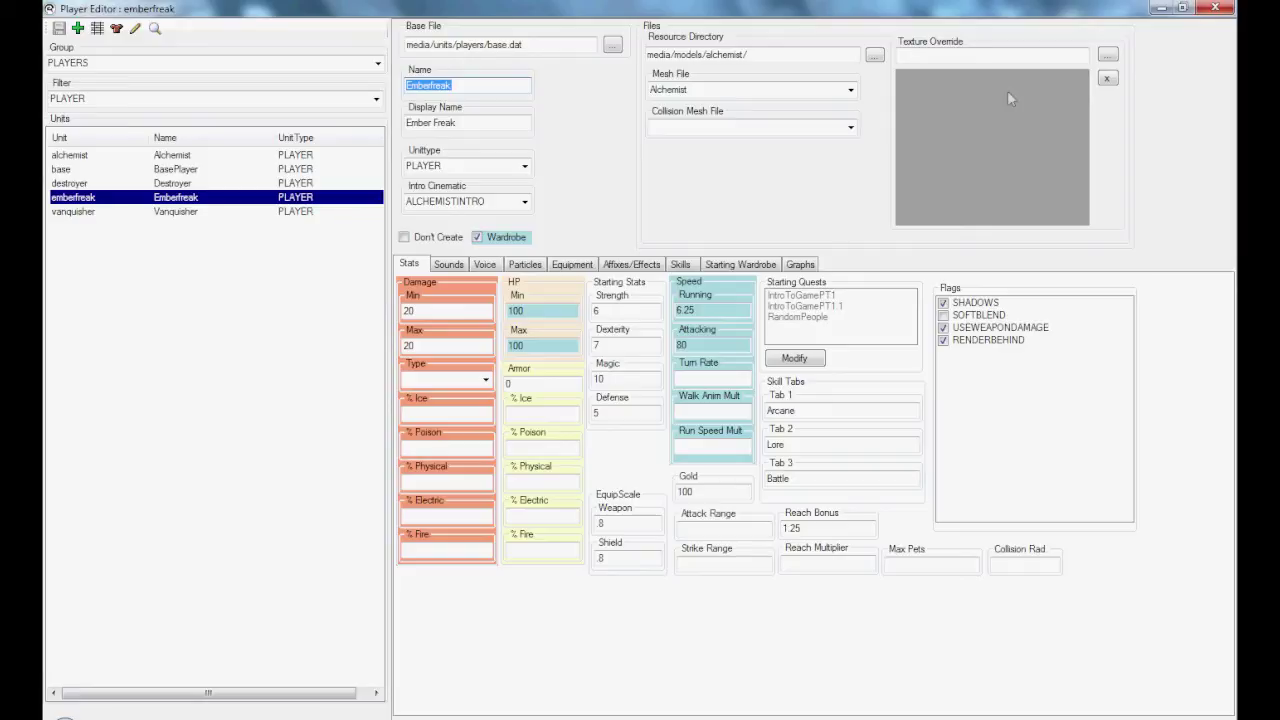
{"action": "left_click", "coordinate": [1215, 8]}
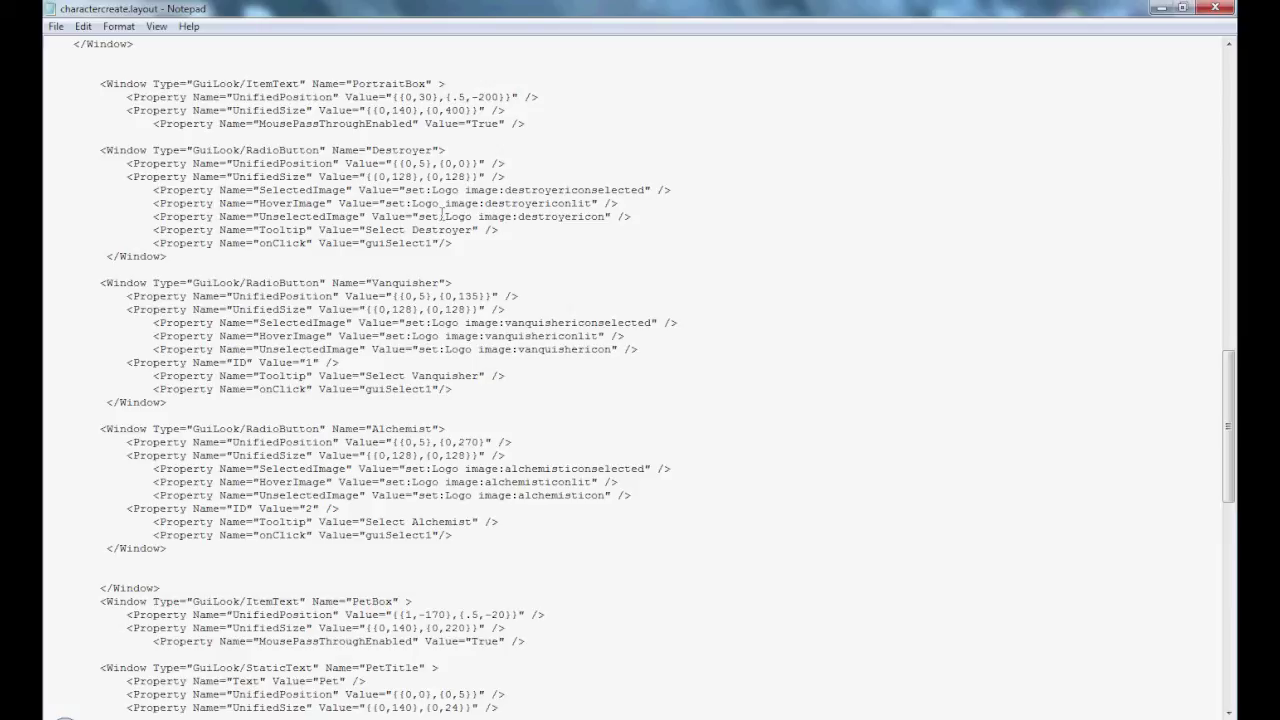
In the mod's charactercreate.layout, duplicate the whole Alchemist radio button block directly below the original.
{"action": "left_click", "coordinate": [580, 442]}
{"action": "left_click_drag", "start_coordinate": [1233, 358], "coordinate": [1234, 402]}
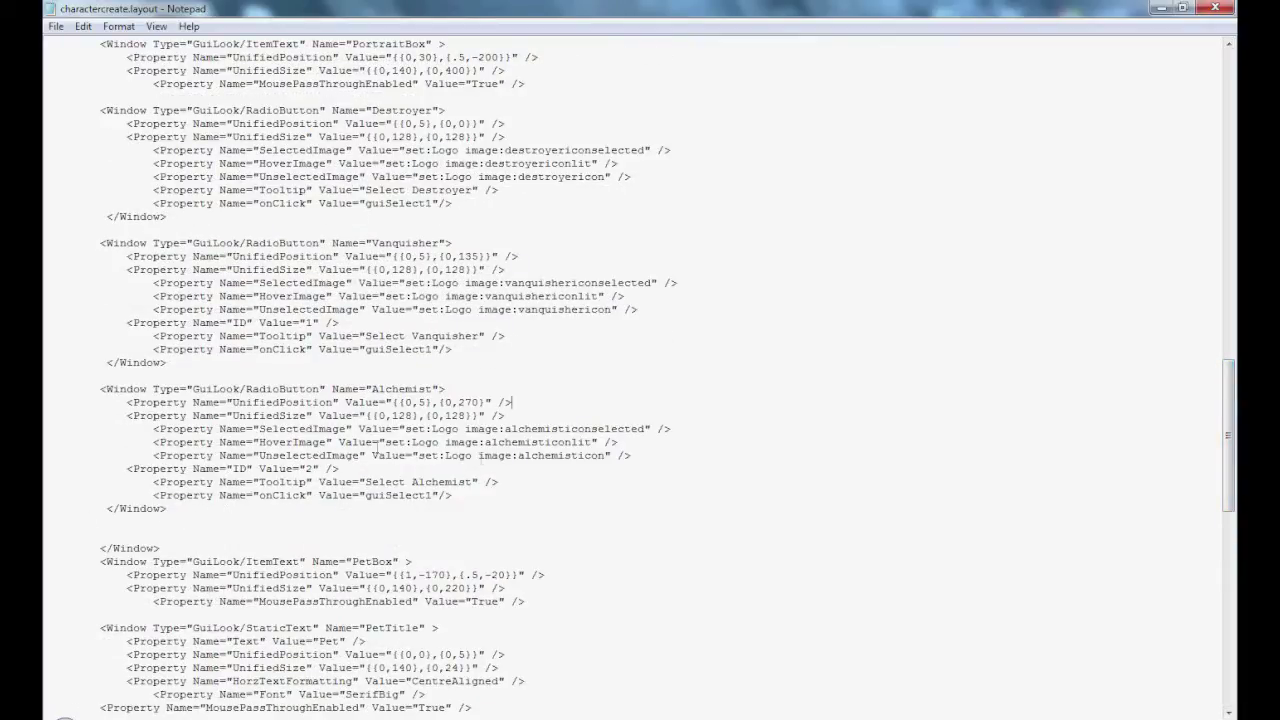
{"action": "scroll", "coordinate": [641, 490], "scroll_direction": "up", "scroll_amount": 1}
{"action": "scroll", "coordinate": [641, 491], "scroll_direction": "up", "scroll_amount": 3}
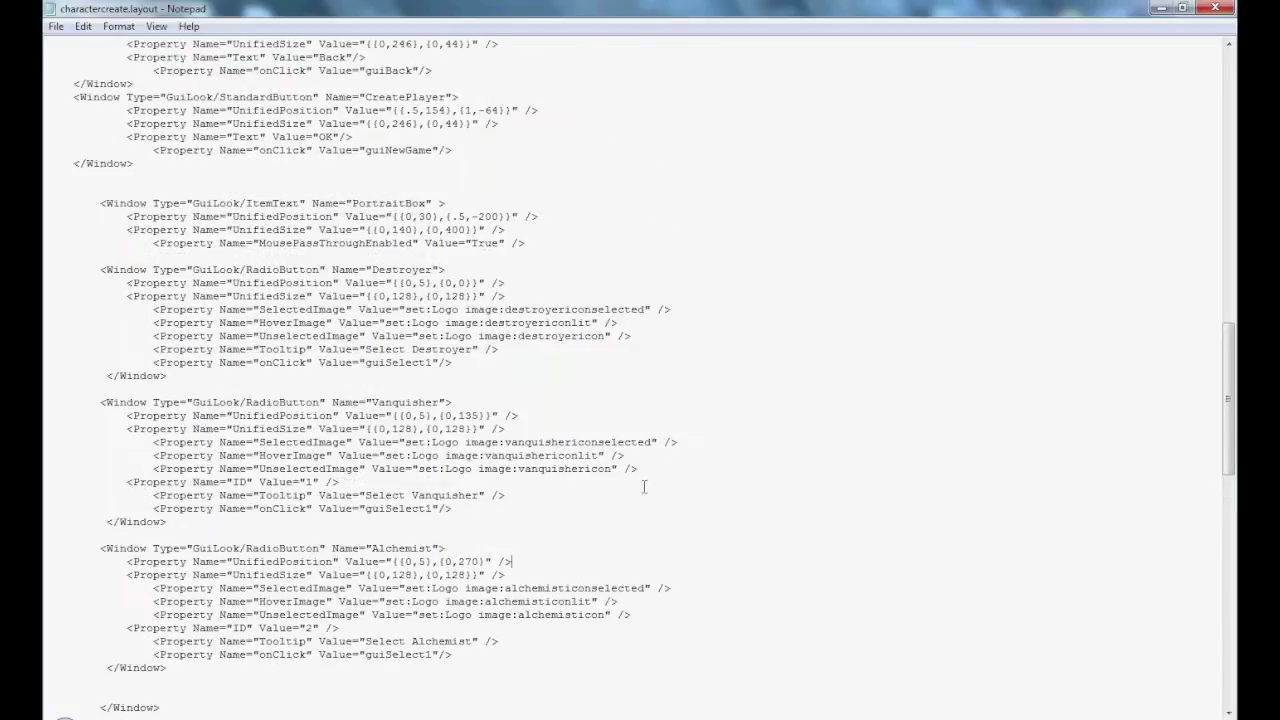
{"action": "scroll", "coordinate": [646, 480], "scroll_direction": "up", "scroll_amount": 1}
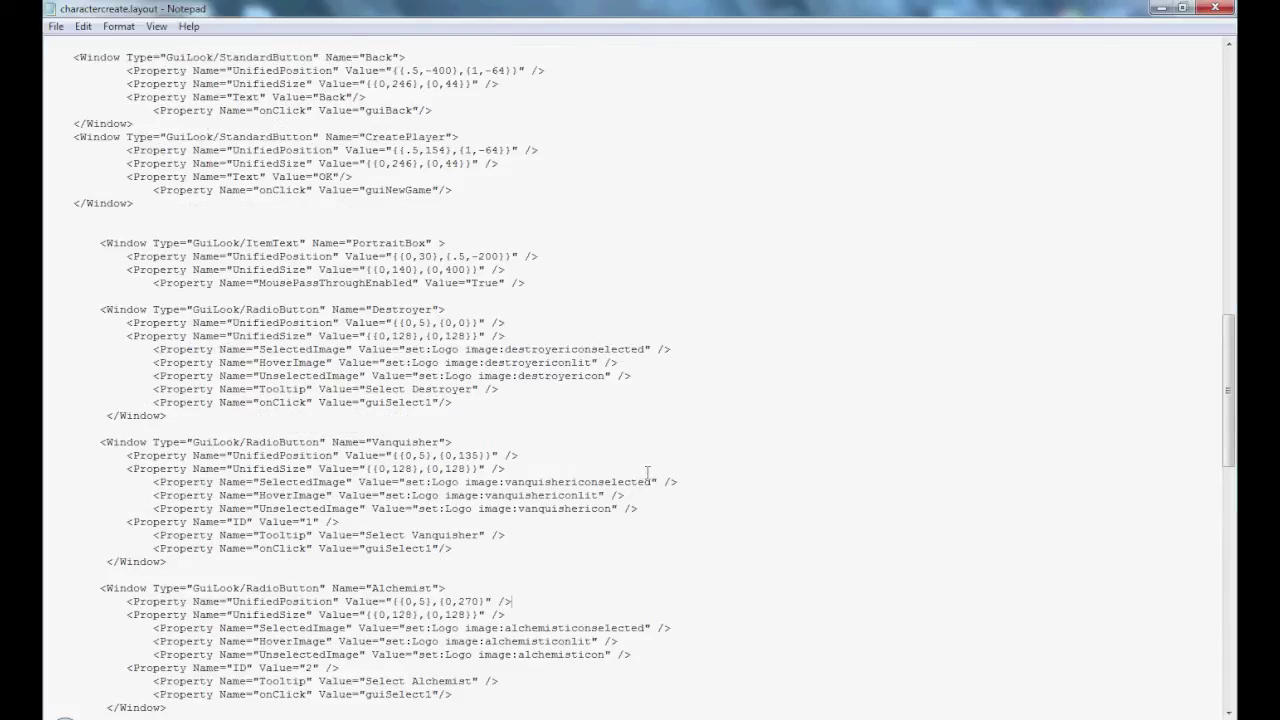
{"action": "scroll", "coordinate": [647, 472], "scroll_direction": "down", "scroll_amount": 3}
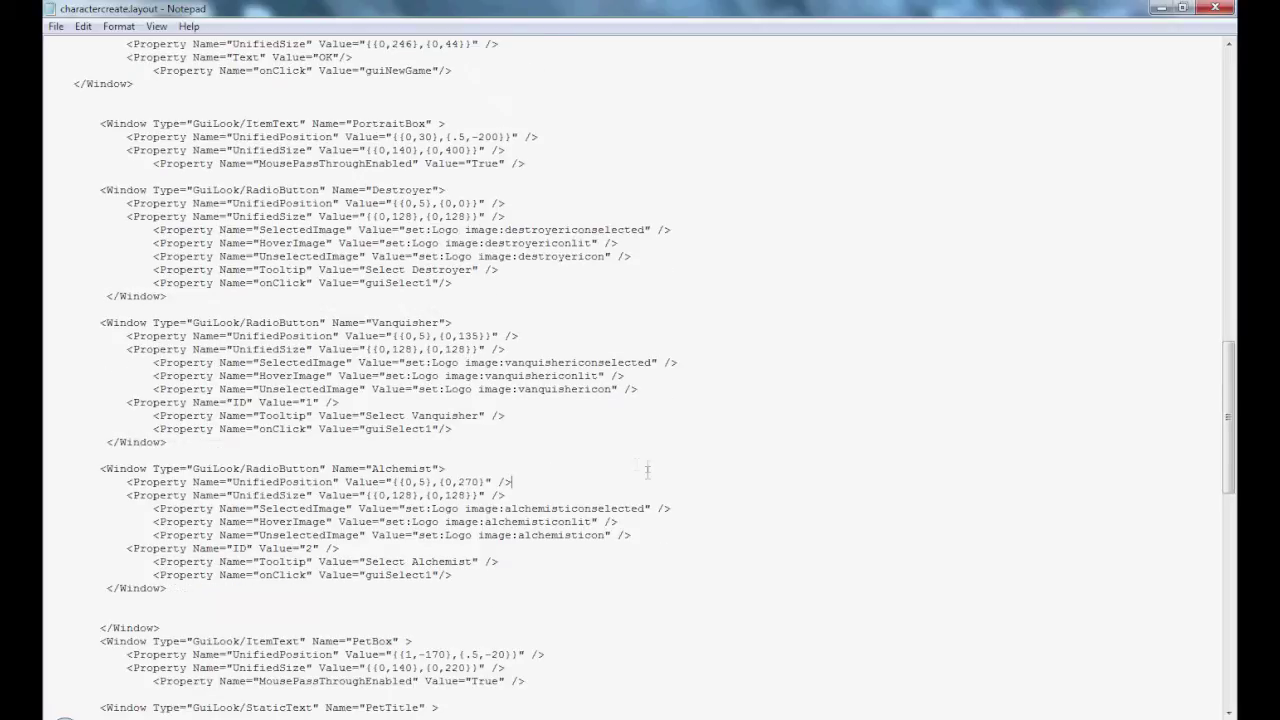
{"action": "left_click_drag", "start_coordinate": [172, 587], "coordinate": [46, 472]}
{"action": "right_click", "coordinate": [60, 480]}
{"action": "left_click", "coordinate": [120, 535]}
{"action": "left_click", "coordinate": [203, 593]}
{"action": "key", "text": "Return"}
{"action": "key", "text": "Return"}
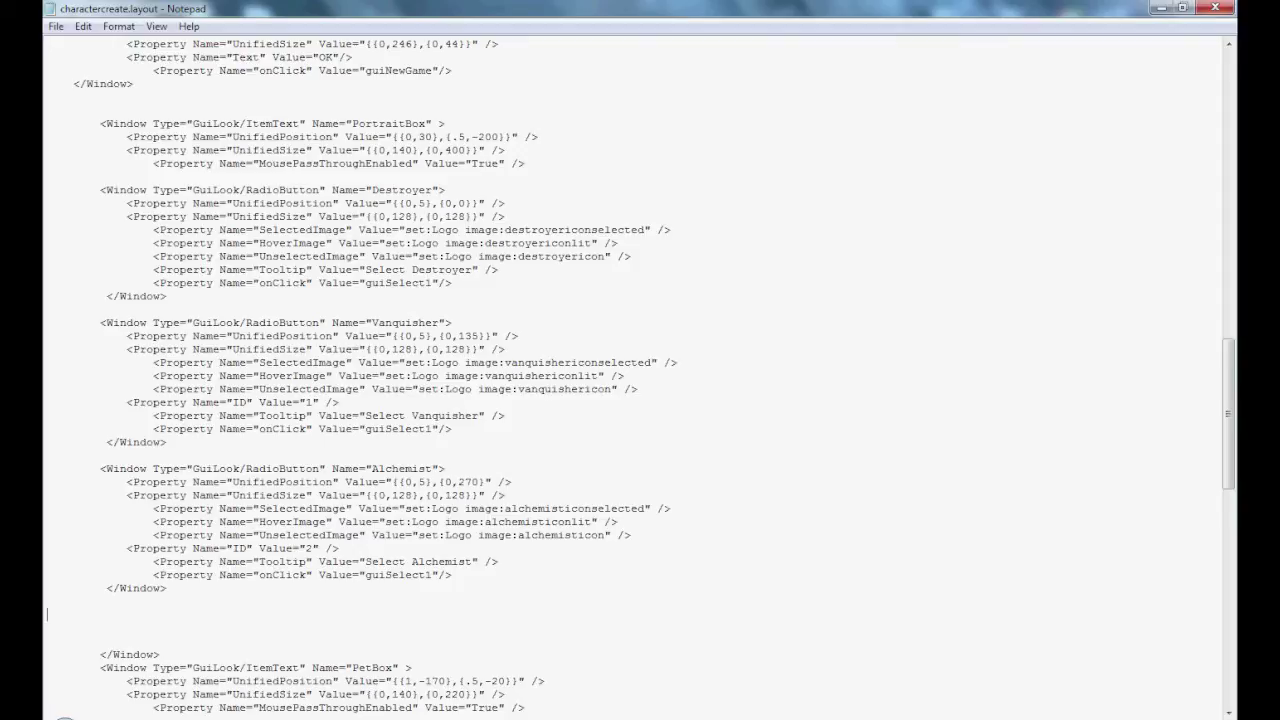
{"action": "key", "text": "ctrl+v"}
{"action": "scroll", "coordinate": [586, 466], "scroll_direction": "down", "scroll_amount": 3}
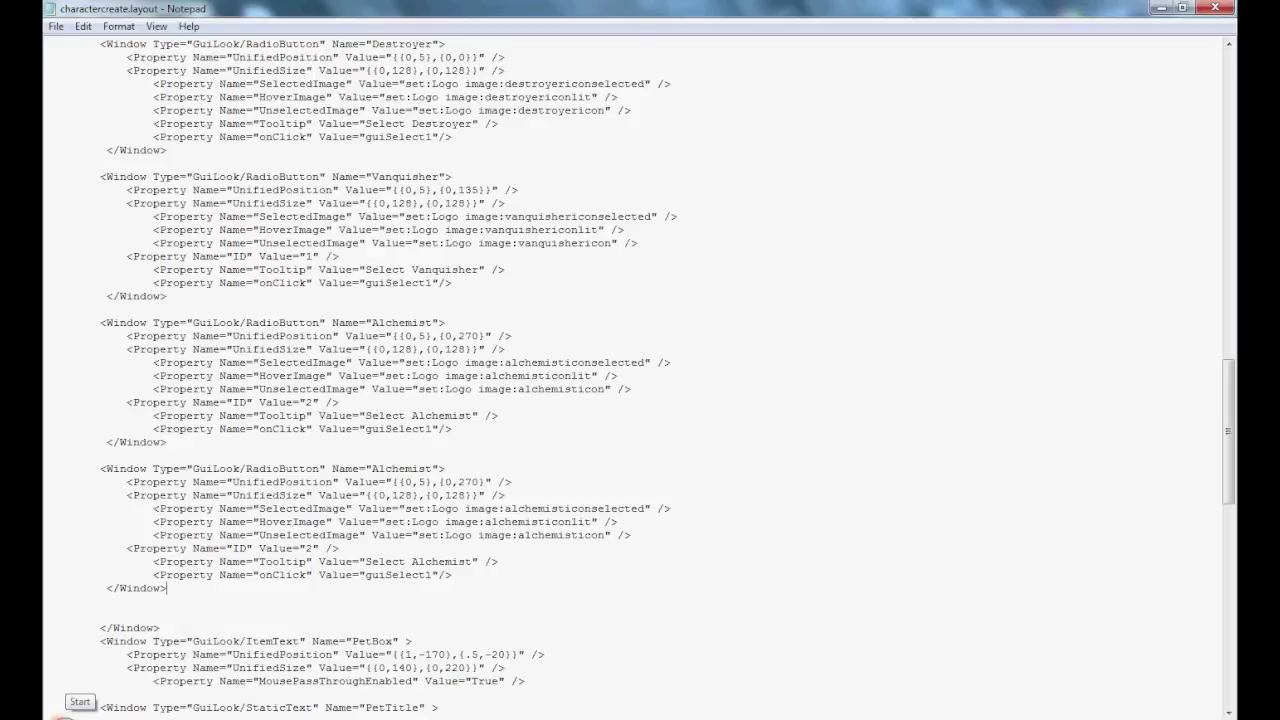
{"action": "left_click", "coordinate": [485, 483]}
{"action": "key", "text": "BackSpace"}
{"action": "key", "text": "BackSpace"}
{"action": "key", "text": "BackSpace"}
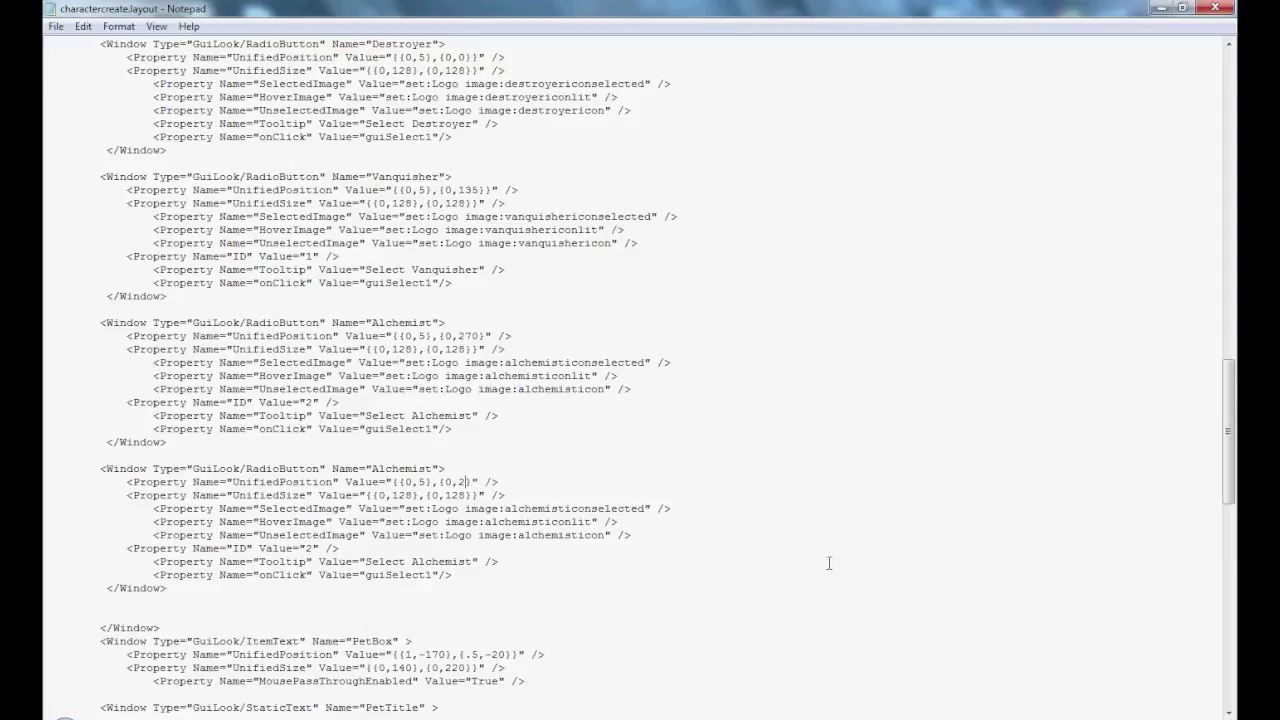
{"action": "type", "text": "405"}
{"action": "key", "text": "BackSpace"}
{"action": "key", "text": "BackSpace"}
{"action": "key", "text": "BackSpace"}
{"action": "type", "text": "270"}
Set the copied block's UnifiedPosition to {{0,133},{0,270}} and change its Name to Emberfreak.
{"action": "key", "text": "BackSpace"}
{"action": "type", "text": "133"}
{"action": "double_click", "coordinate": [410, 468]}
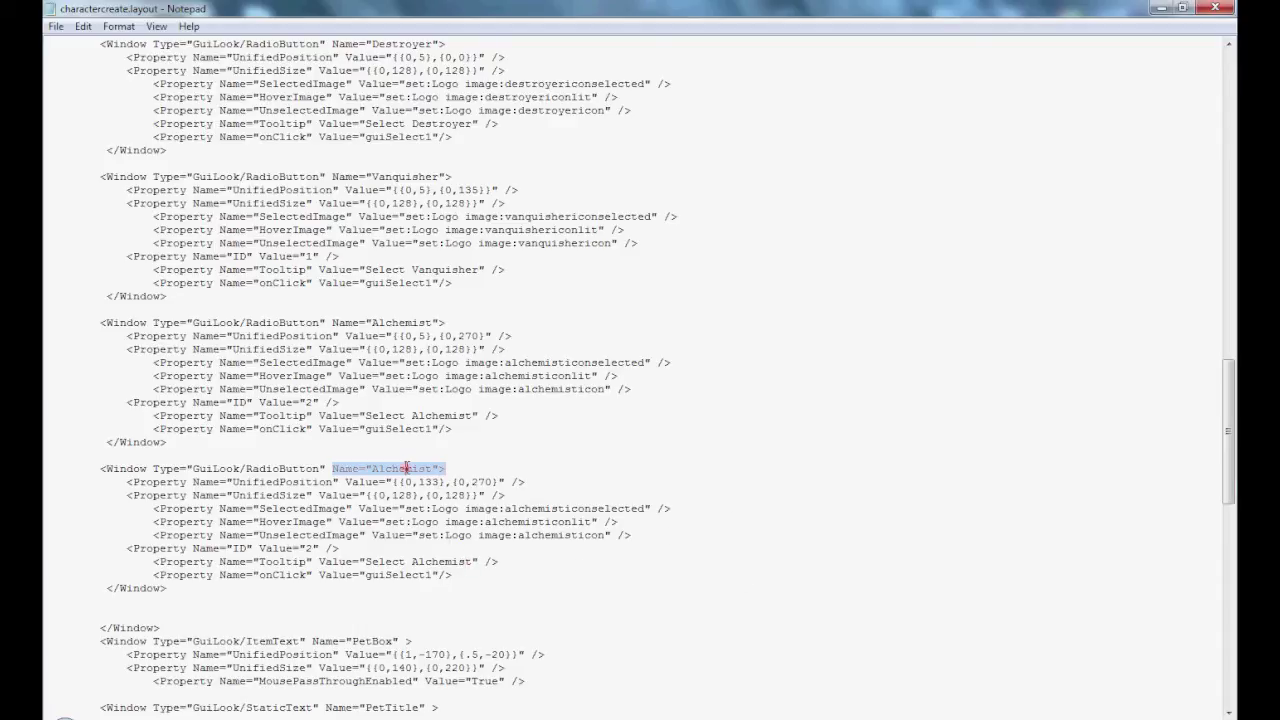
{"action": "left_click", "coordinate": [431, 469]}
{"action": "left_click_drag", "start_coordinate": [432, 468], "coordinate": [372, 468]}
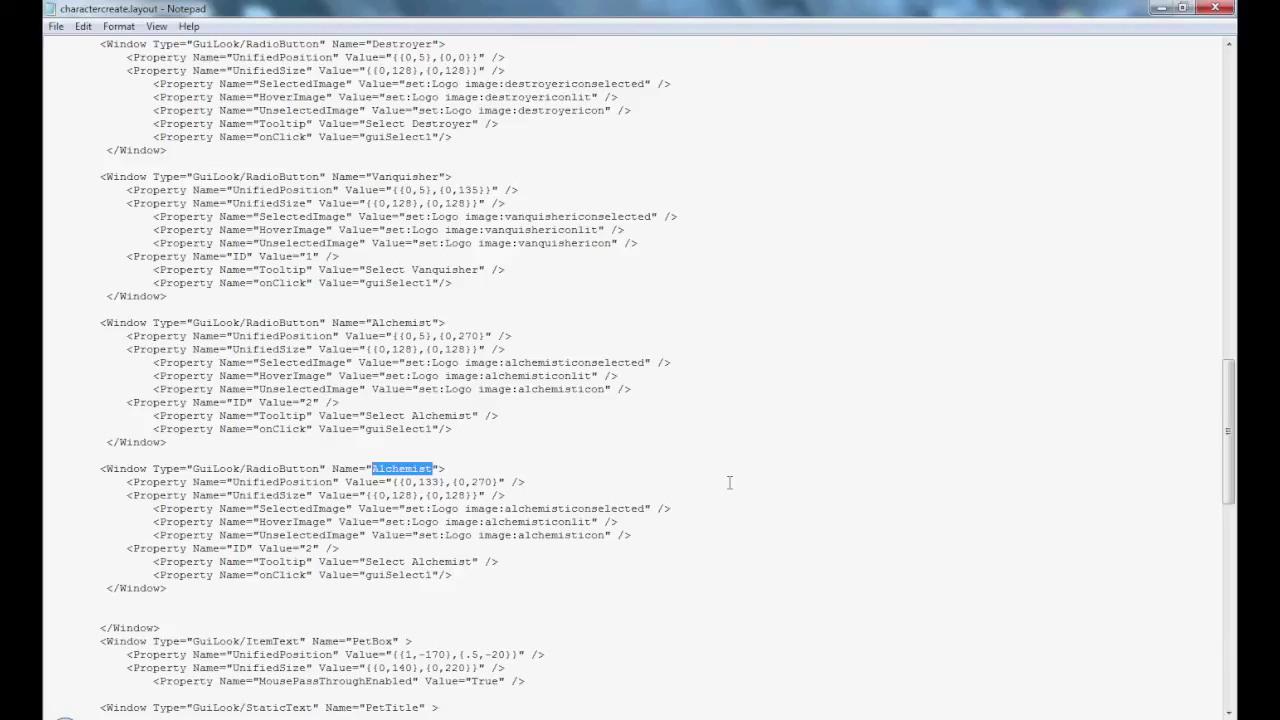
{"action": "type", "text": "Emberfreak"}
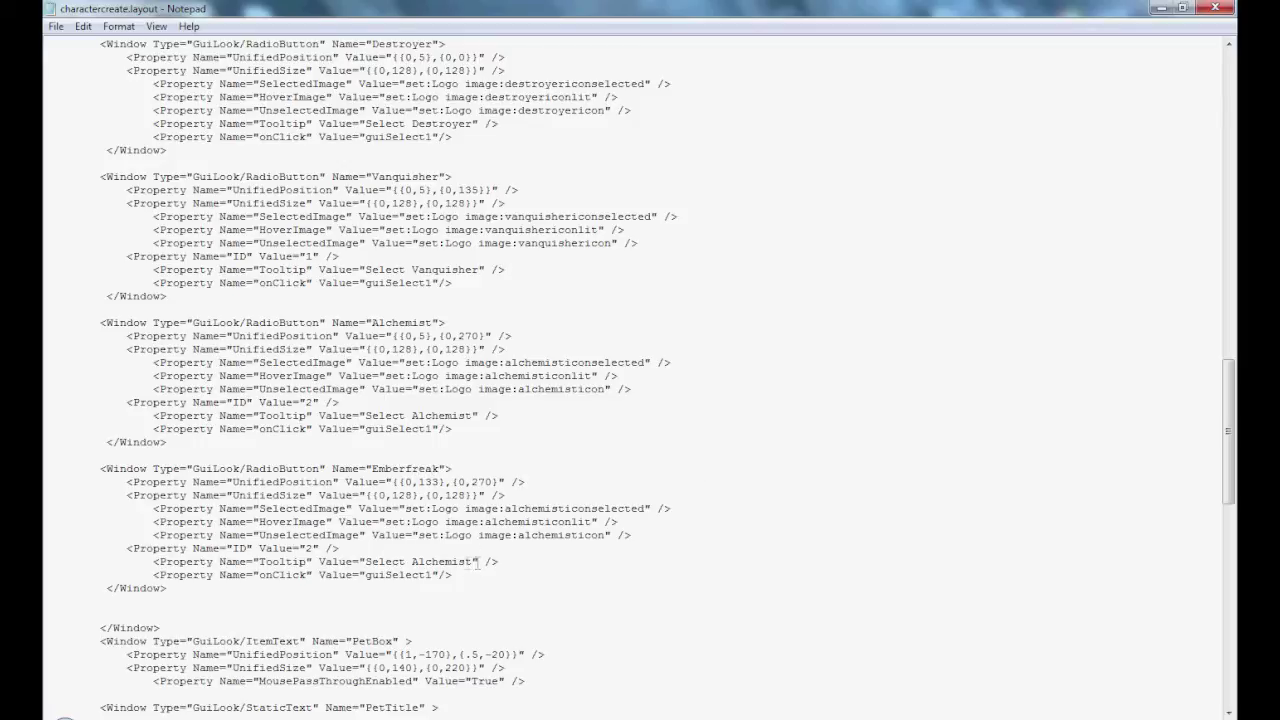
Change the copied block's Tooltip value to "Select Ember Freak" and close the layout file.
{"action": "left_click_drag", "start_coordinate": [473, 562], "coordinate": [412, 562]}
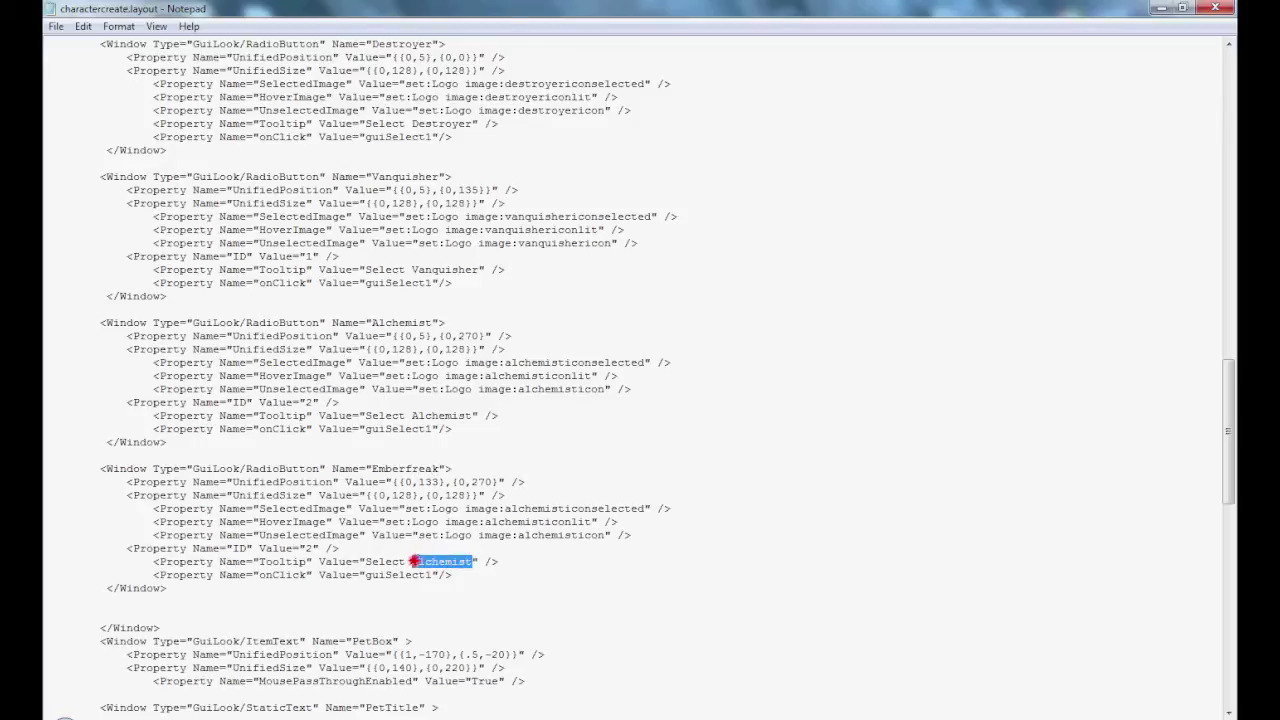
{"action": "type", "text": "Ember"}
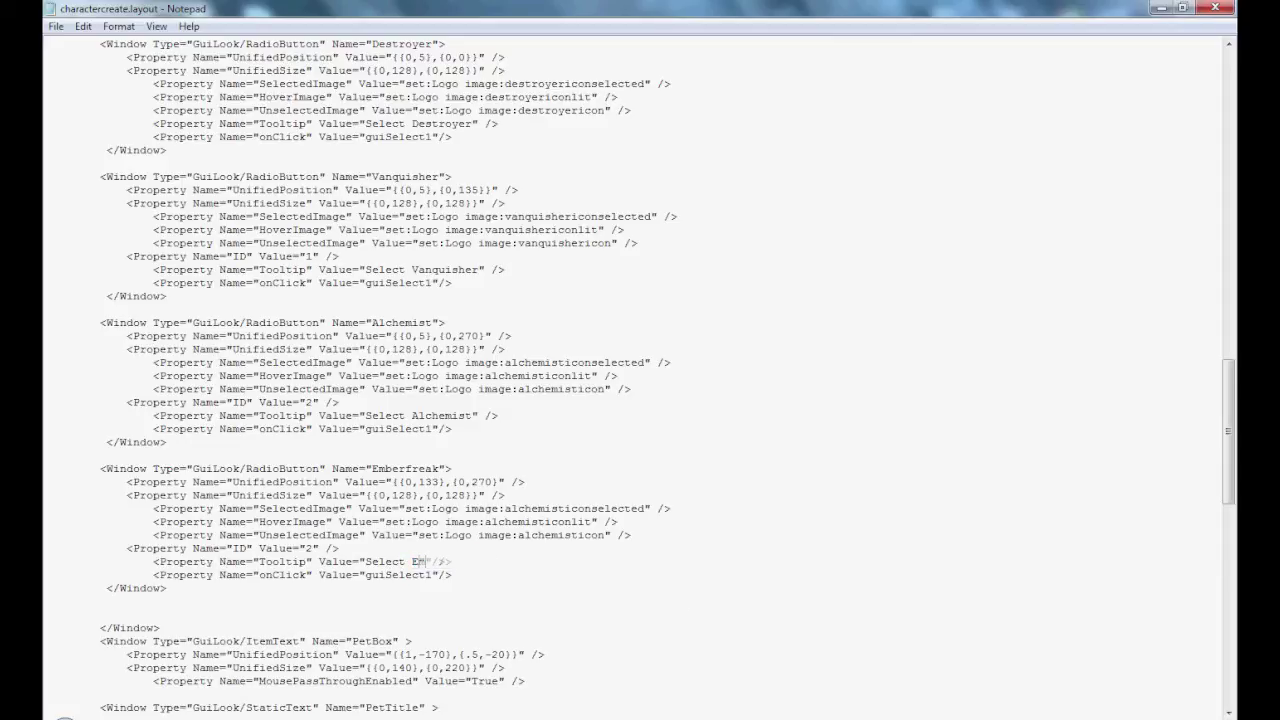
{"action": "type", "text": " Freak"}
{"action": "left_click", "coordinate": [1216, 7]}
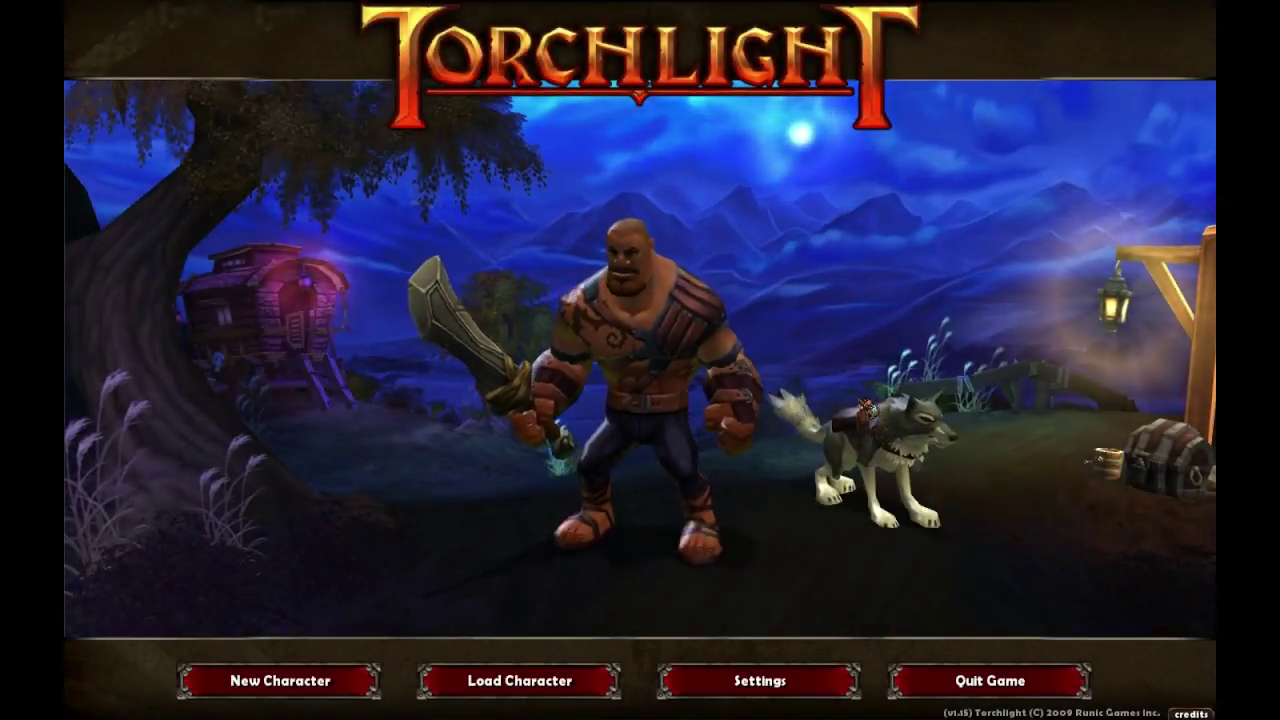
Switch to Torchlight, start a new character and select the Emberfreak class with its added selection button.
{"action": "left_click", "coordinate": [310, 682]}
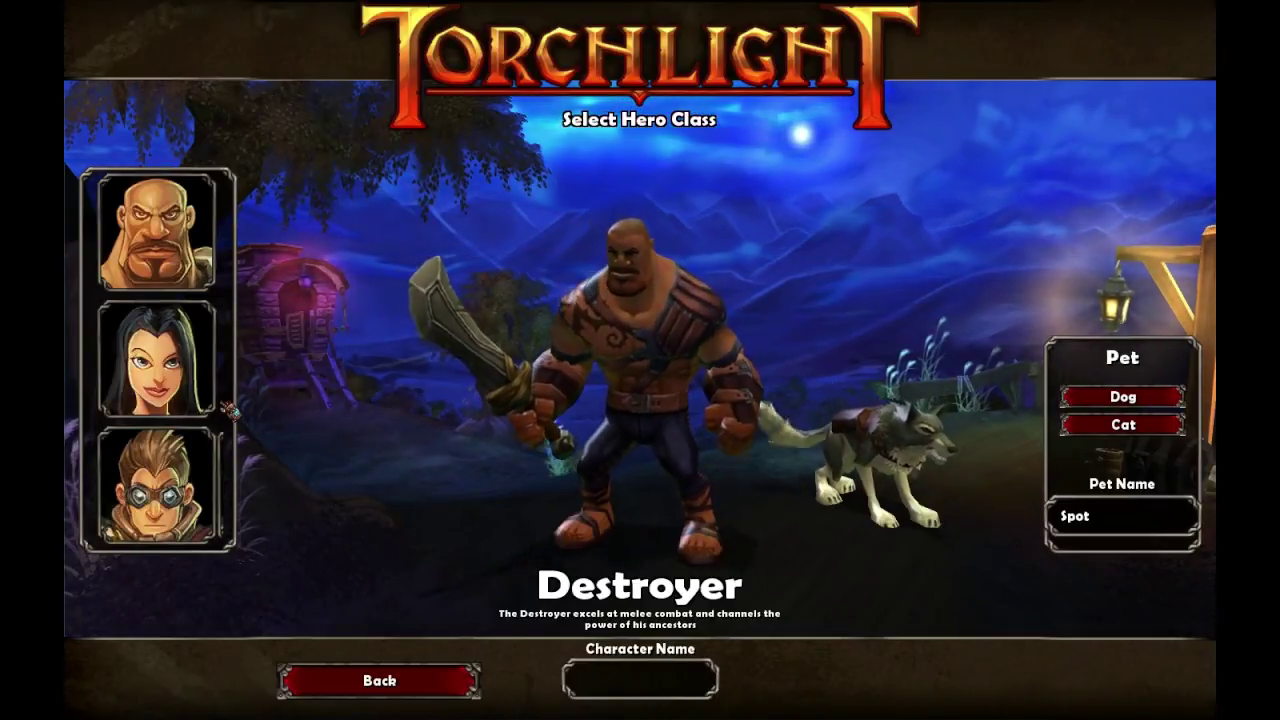
{"action": "left_click", "coordinate": [230, 488]}
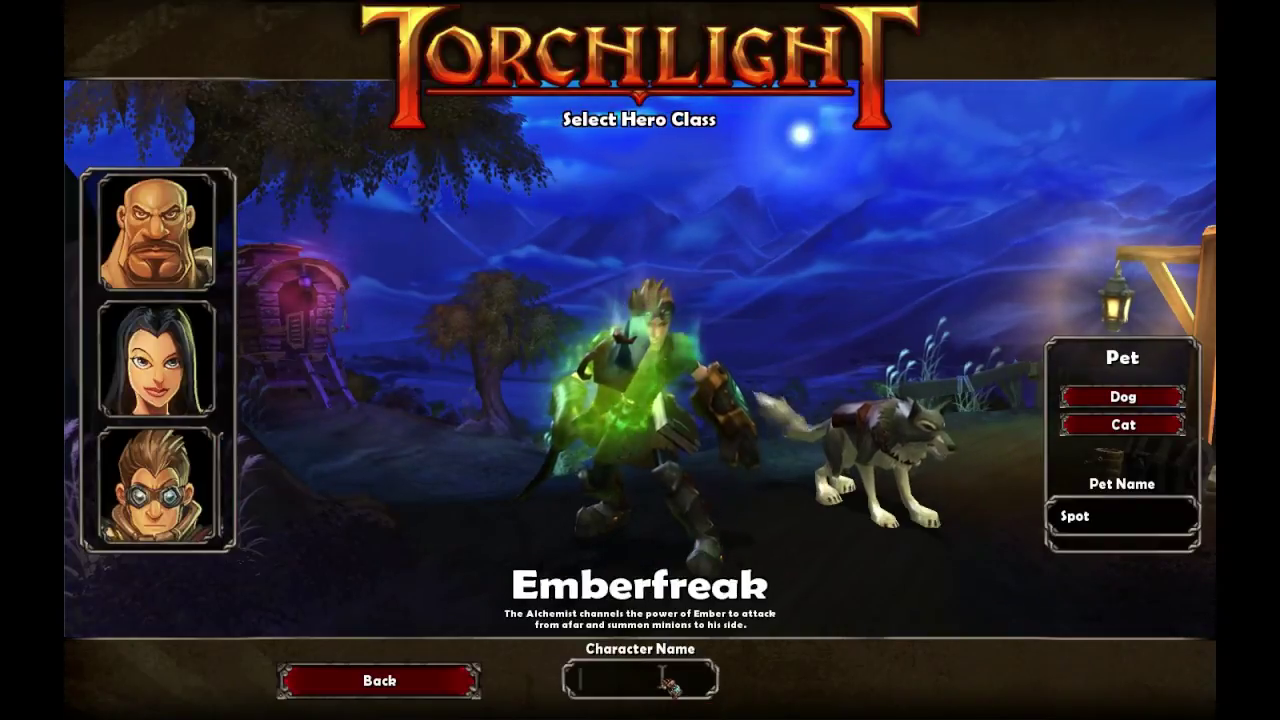
Name the new character EMBER!!!!!!!, keep the dog pet, choose Very Hard difficulty and continue past the intro story into the game.
{"action": "type", "text": "EM"}
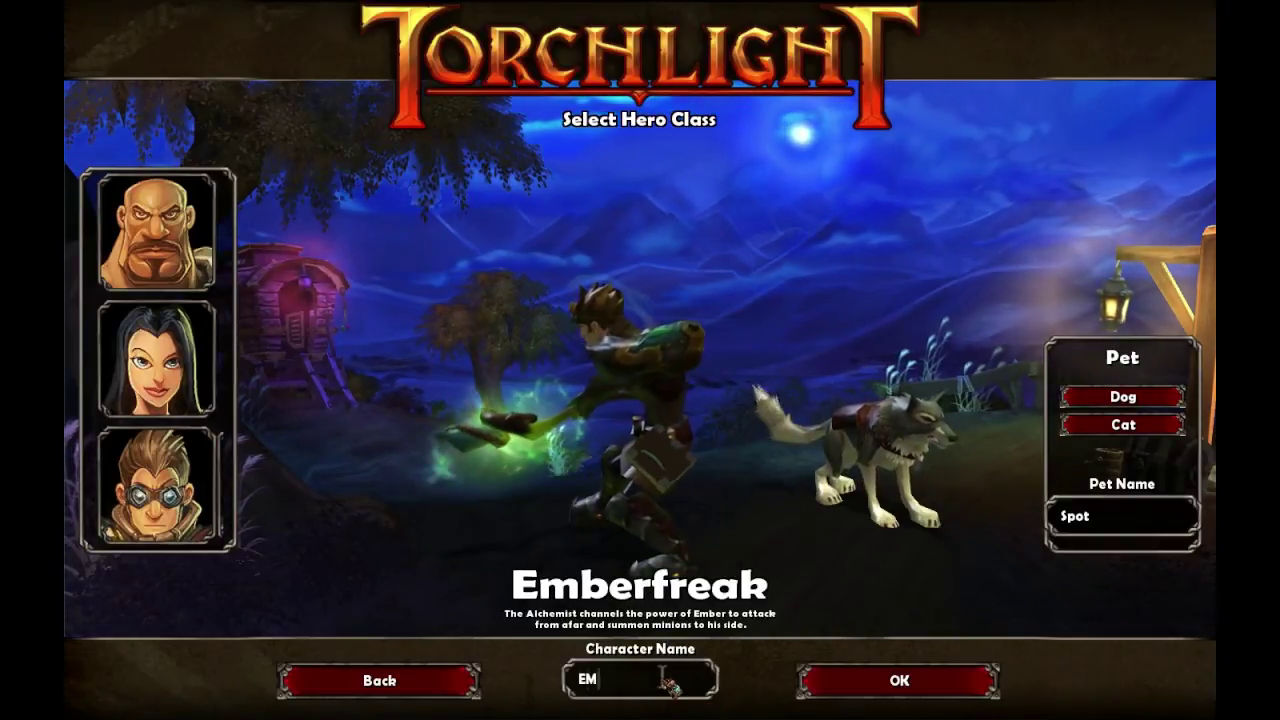
{"action": "type", "text": "BER!"}
{"action": "type", "text": "!!!!!!"}
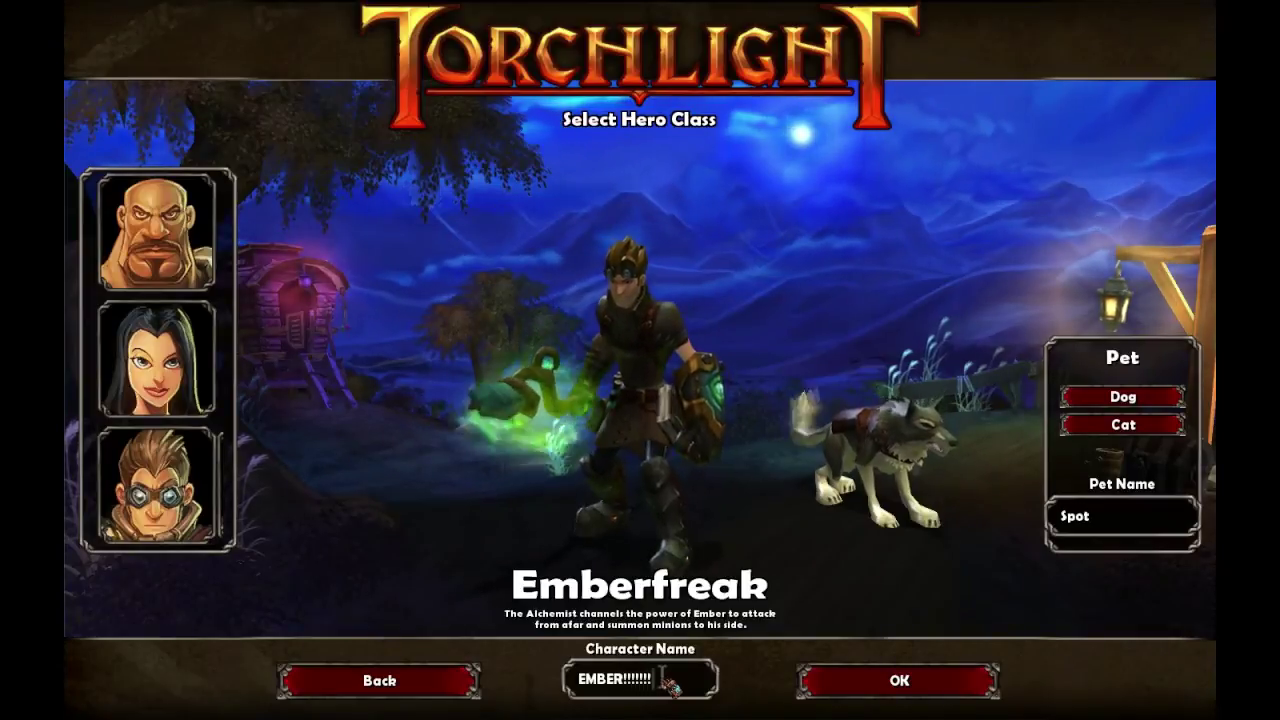
{"action": "left_click", "coordinate": [984, 697]}
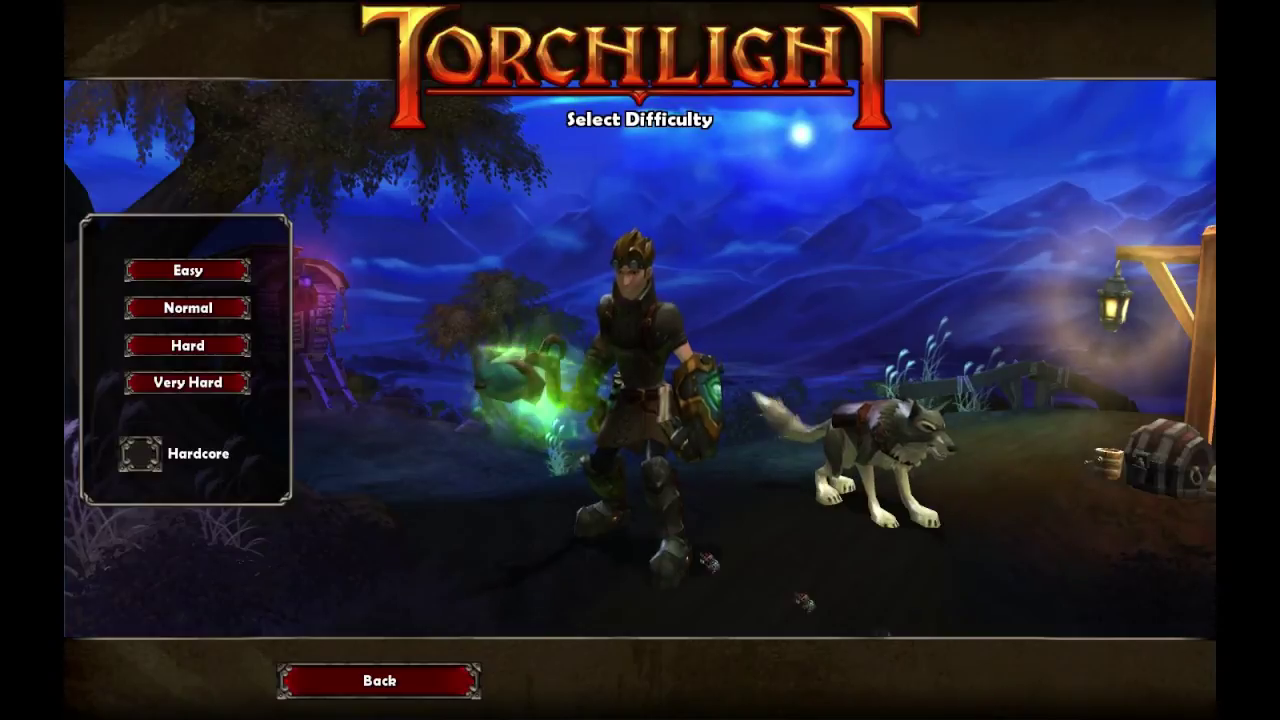
{"action": "left_click", "coordinate": [203, 390]}
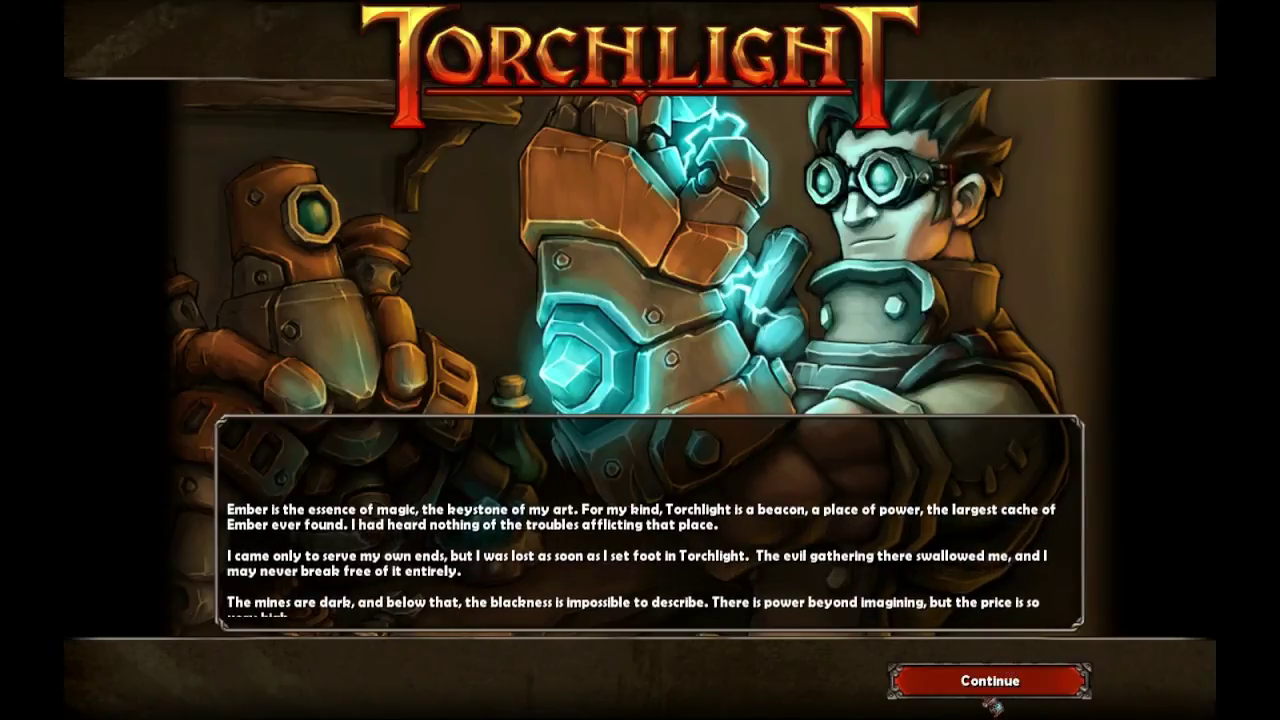
{"action": "left_click", "coordinate": [1007, 679]}
Test the Emberfreak character by running around Torchlight's town square and along the mine tracks, picking up the Aid Brink quest.
{"action": "mouse_move", "coordinate": [555, 262]}
{"action": "left_mouse_down"}
{"action": "mouse_move", "coordinate": [591, 430]}
{"action": "mouse_move", "coordinate": [572, 437]}
{"action": "mouse_move", "coordinate": [440, 348]}
{"action": "mouse_move", "coordinate": [565, 303]}
{"action": "mouse_move", "coordinate": [648, 513]}
{"action": "mouse_move", "coordinate": [682, 554]}
{"action": "mouse_move", "coordinate": [632, 536]}
{"action": "mouse_move", "coordinate": [490, 408]}
{"action": "mouse_move", "coordinate": [610, 480]}
{"action": "mouse_move", "coordinate": [862, 429]}
{"action": "mouse_move", "coordinate": [771, 245]}
{"action": "mouse_move", "coordinate": [543, 286]}
{"action": "mouse_move", "coordinate": [532, 340]}
{"action": "mouse_move", "coordinate": [652, 391]}
{"action": "mouse_move", "coordinate": [551, 238]}
{"action": "mouse_move", "coordinate": [829, 407]}
{"action": "mouse_move", "coordinate": [934, 417]}
{"action": "mouse_move", "coordinate": [660, 465]}
{"action": "mouse_move", "coordinate": [520, 385]}
{"action": "mouse_move", "coordinate": [550, 285]}
{"action": "mouse_move", "coordinate": [805, 417]}
{"action": "mouse_move", "coordinate": [722, 506]}
{"action": "mouse_move", "coordinate": [483, 405]}
{"action": "left_mouse_up"}
{"action": "mouse_move", "coordinate": [388, 313]}
{"action": "left_mouse_down"}
{"action": "mouse_move", "coordinate": [363, 366]}
{"action": "mouse_move", "coordinate": [434, 280]}
{"action": "mouse_move", "coordinate": [440, 360]}
{"action": "mouse_move", "coordinate": [464, 396]}
{"action": "left_mouse_up"}
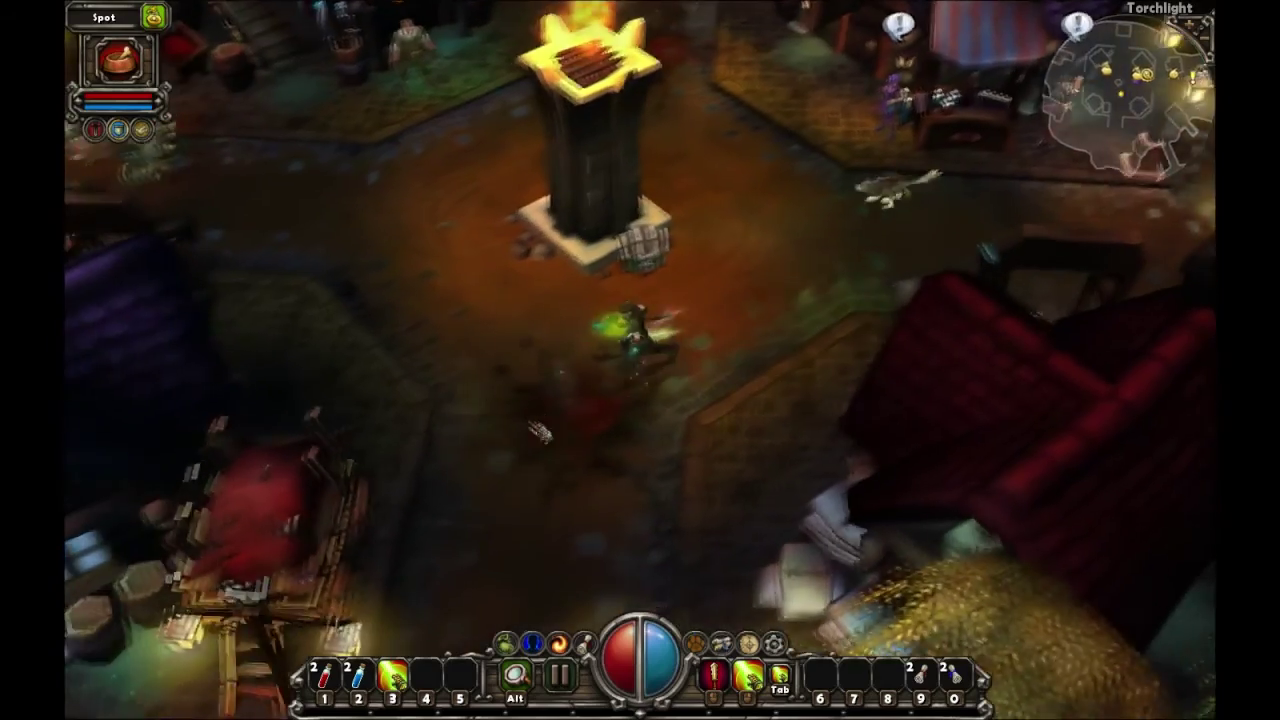
{"action": "left_click_drag", "start_coordinate": [540, 432], "coordinate": [598, 435]}
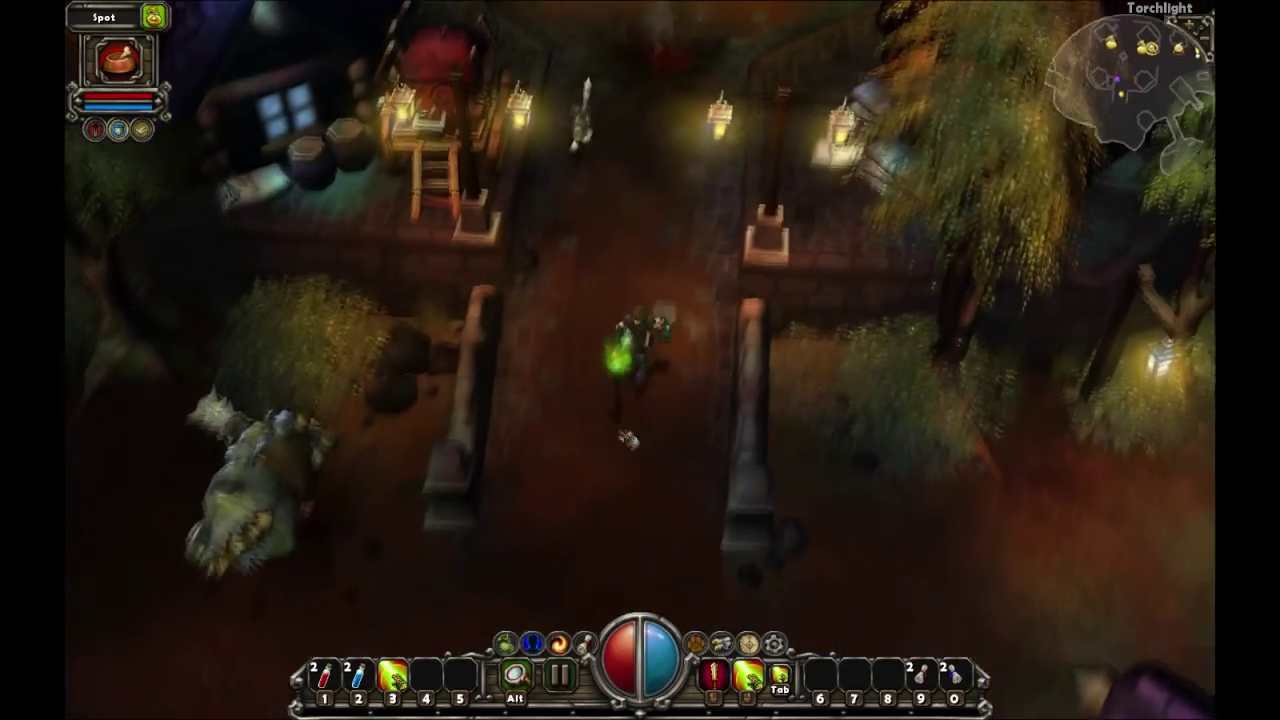
{"action": "mouse_move", "coordinate": [645, 506]}
{"action": "left_mouse_down"}
{"action": "mouse_move", "coordinate": [539, 460]}
{"action": "mouse_move", "coordinate": [603, 380]}
{"action": "mouse_move", "coordinate": [757, 238]}
{"action": "mouse_move", "coordinate": [724, 161]}
{"action": "left_mouse_up"}
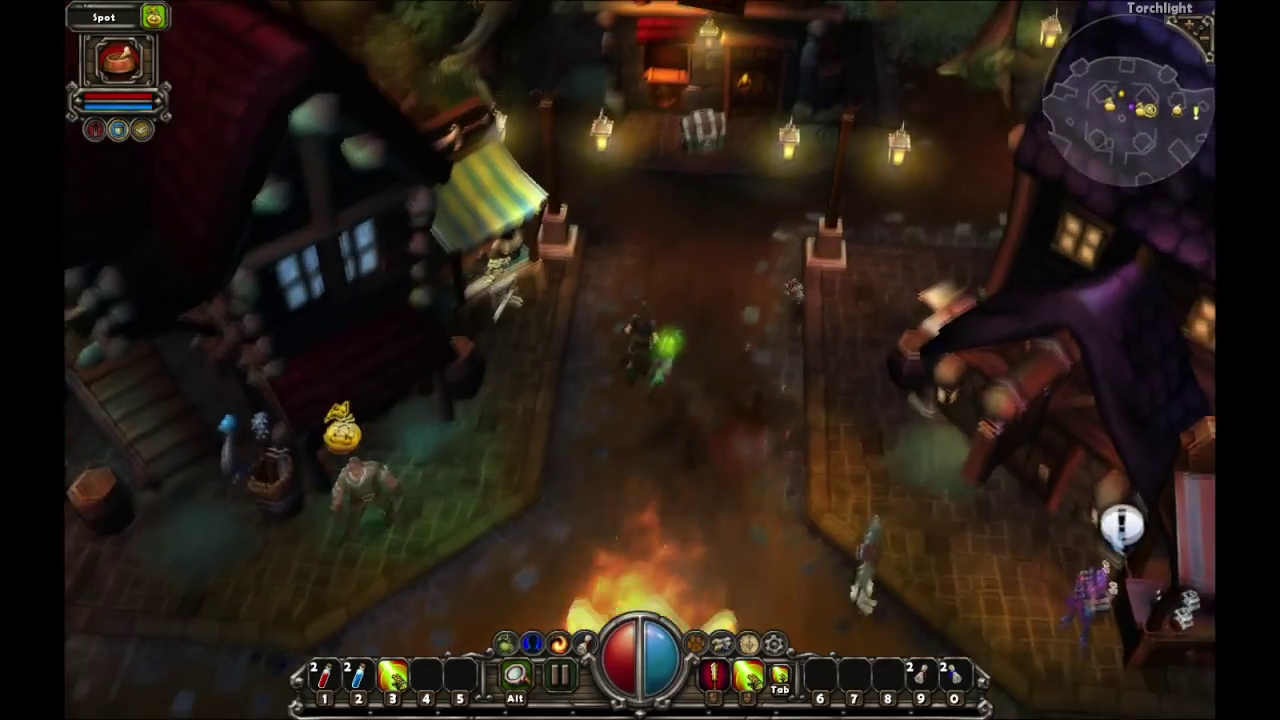
{"action": "mouse_move", "coordinate": [793, 290]}
{"action": "left_mouse_down"}
{"action": "mouse_move", "coordinate": [751, 259]}
{"action": "mouse_move", "coordinate": [560, 309]}
{"action": "mouse_move", "coordinate": [530, 369]}
{"action": "mouse_move", "coordinate": [560, 504]}
{"action": "mouse_move", "coordinate": [659, 494]}
{"action": "left_mouse_up"}
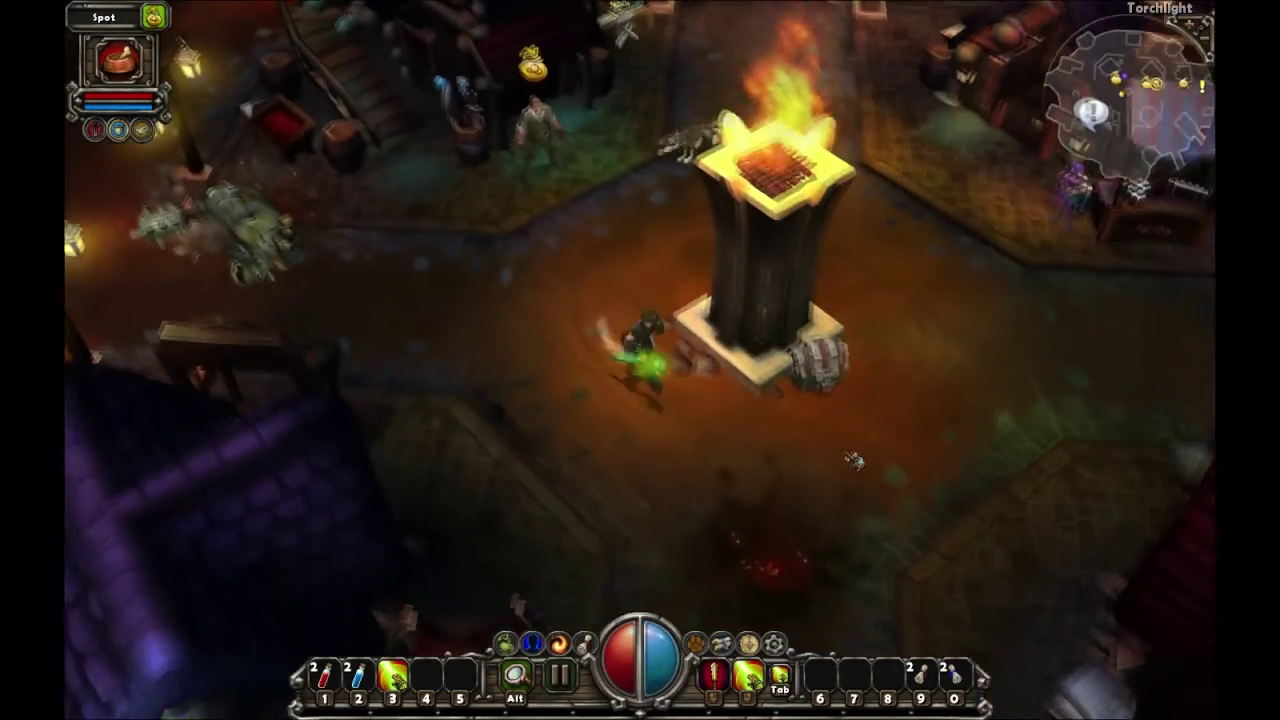
{"action": "mouse_move", "coordinate": [853, 459]}
{"action": "left_mouse_down"}
{"action": "mouse_move", "coordinate": [820, 303]}
{"action": "mouse_move", "coordinate": [703, 248]}
{"action": "left_mouse_up"}
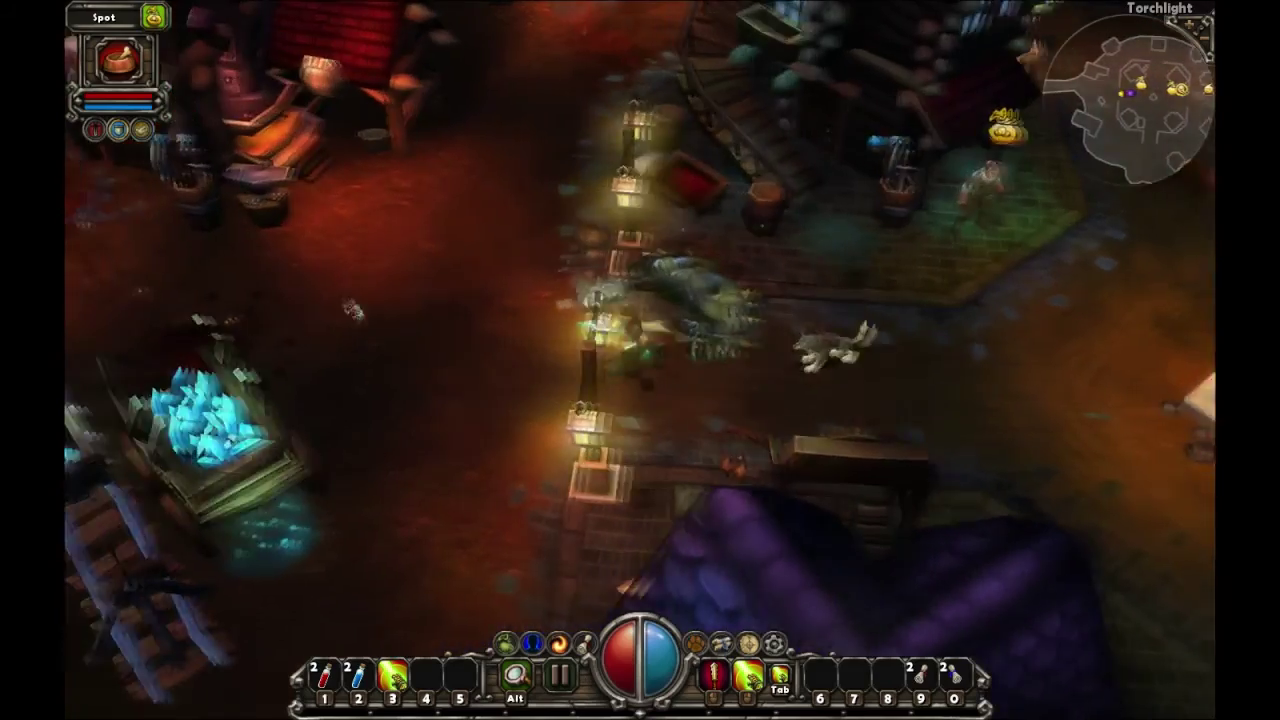
{"action": "mouse_move", "coordinate": [354, 311]}
{"action": "left_mouse_down"}
{"action": "mouse_move", "coordinate": [362, 374]}
{"action": "mouse_move", "coordinate": [360, 352]}
{"action": "left_mouse_up"}
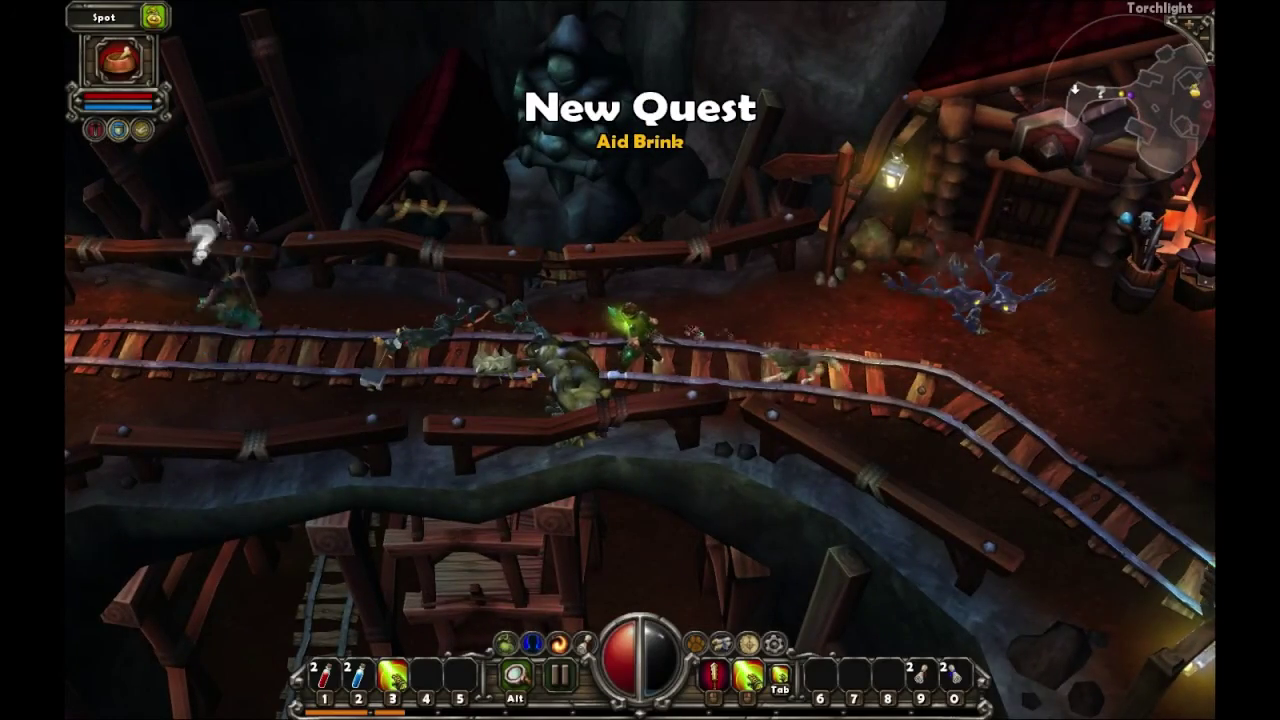
Run the character back towards town and check the Emberfreak's skill trees, closing the skills view again.
{"action": "mouse_move", "coordinate": [895, 385]}
{"action": "left_mouse_down"}
{"action": "mouse_move", "coordinate": [990, 346]}
{"action": "mouse_move", "coordinate": [955, 366]}
{"action": "mouse_move", "coordinate": [911, 457]}
{"action": "mouse_move", "coordinate": [718, 520]}
{"action": "left_mouse_up"}
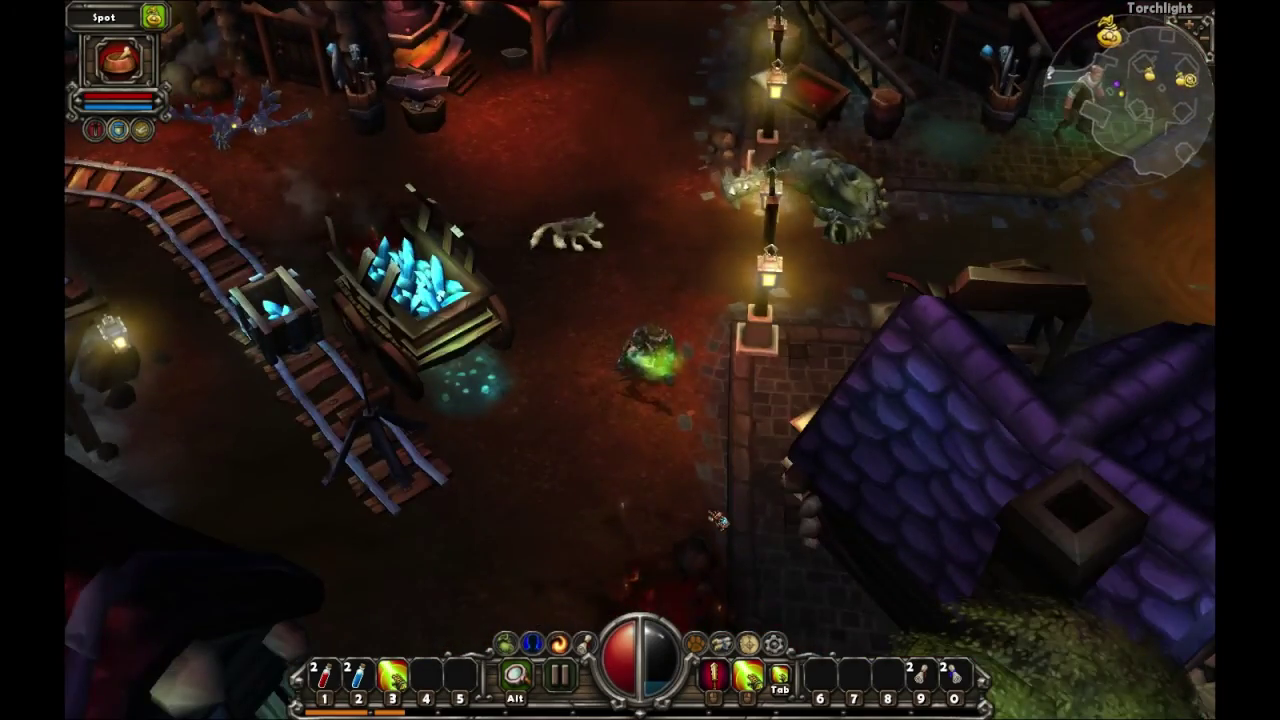
{"action": "key", "text": "s"}
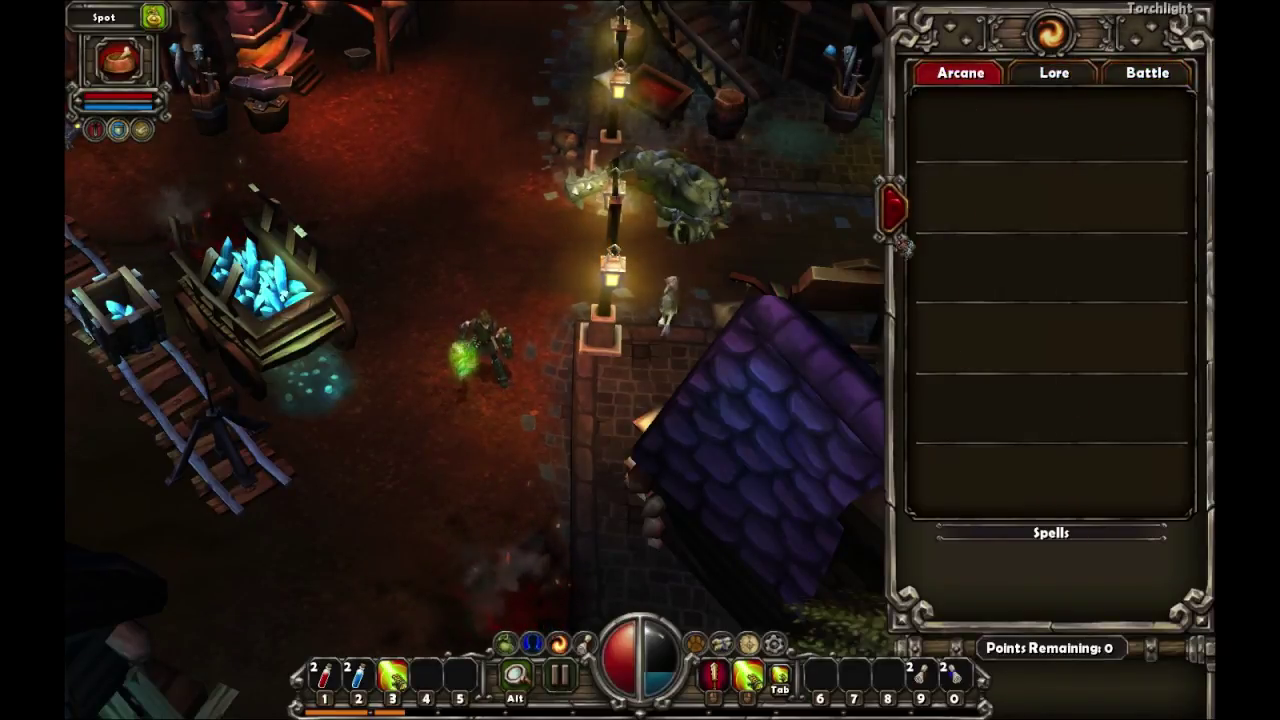
{"action": "left_click", "coordinate": [893, 207]}
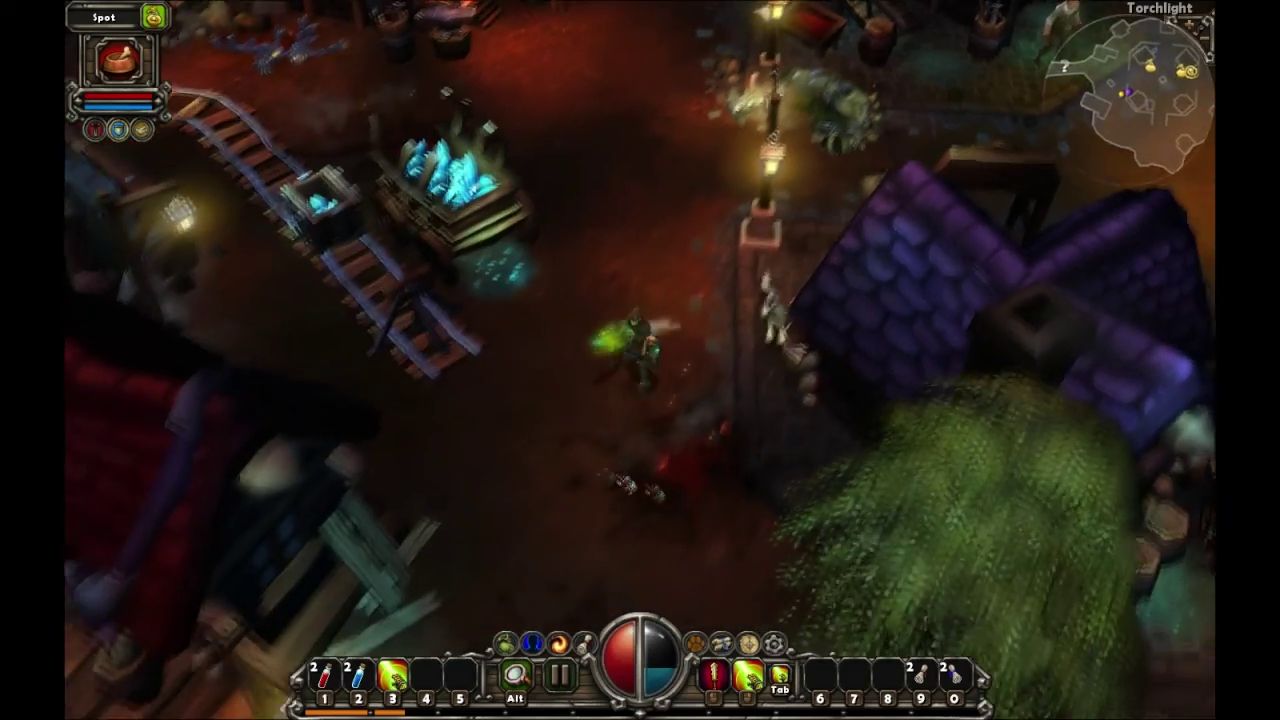